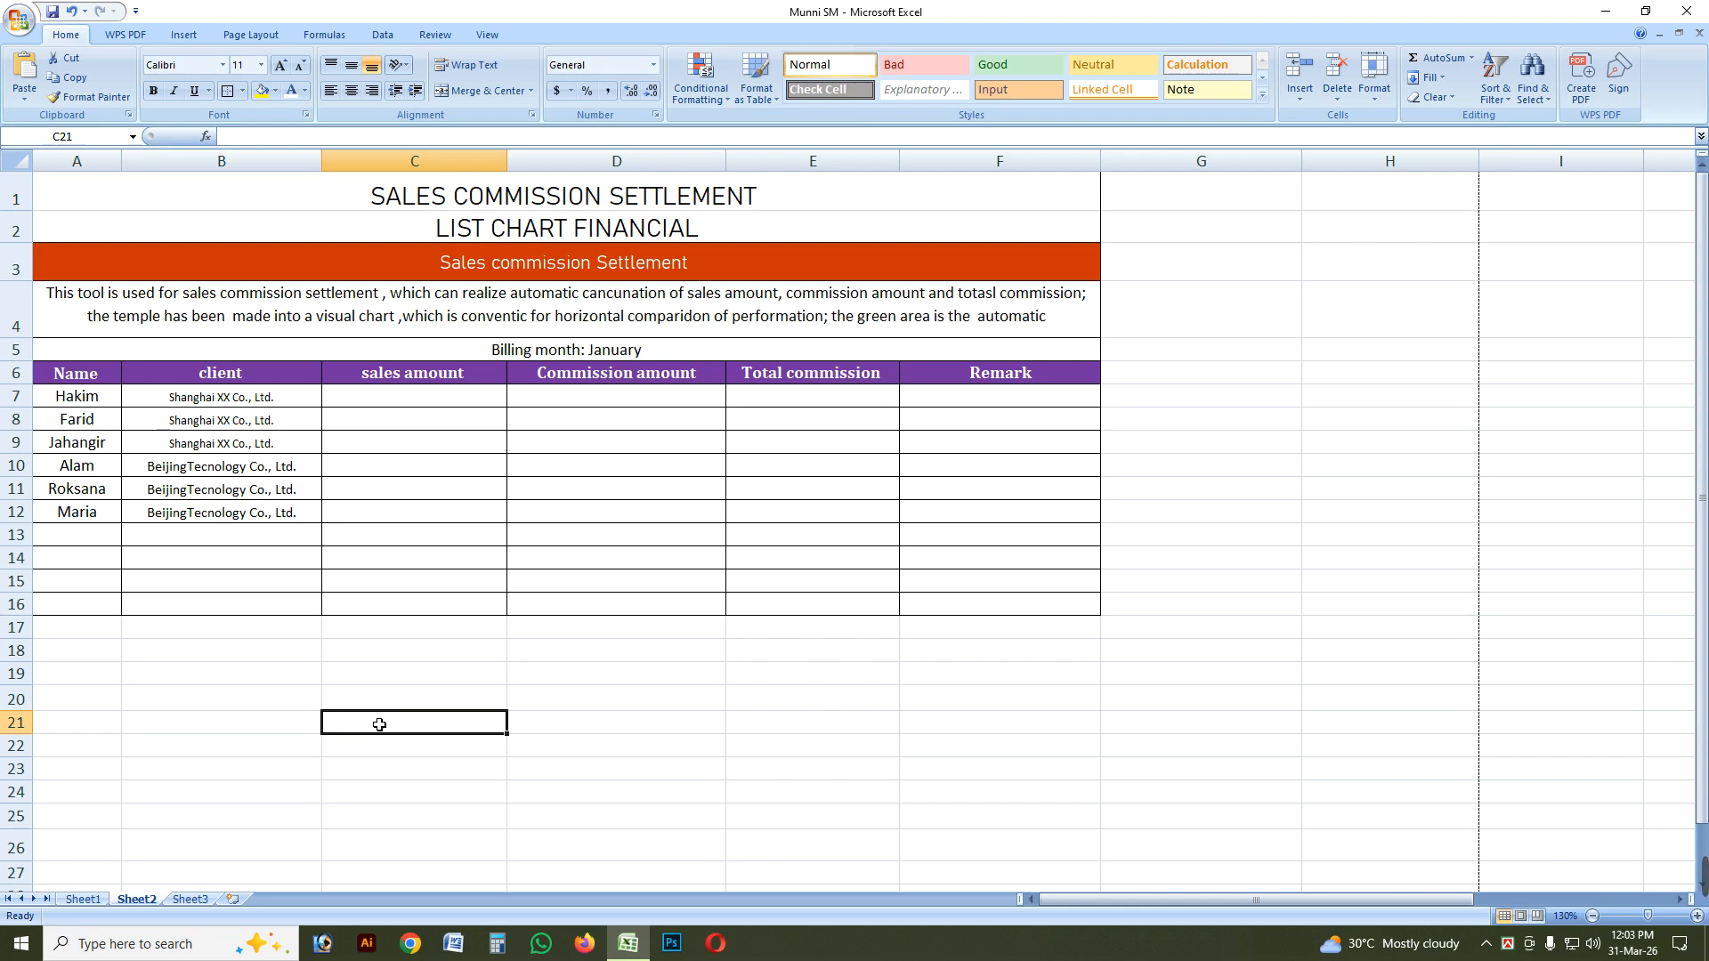
Examine the name, client, sales amount and commission amount columns of the settlement table, rows 7 to 12.
left_click_drag(87, 398, 89, 514)
left_click(104, 451)
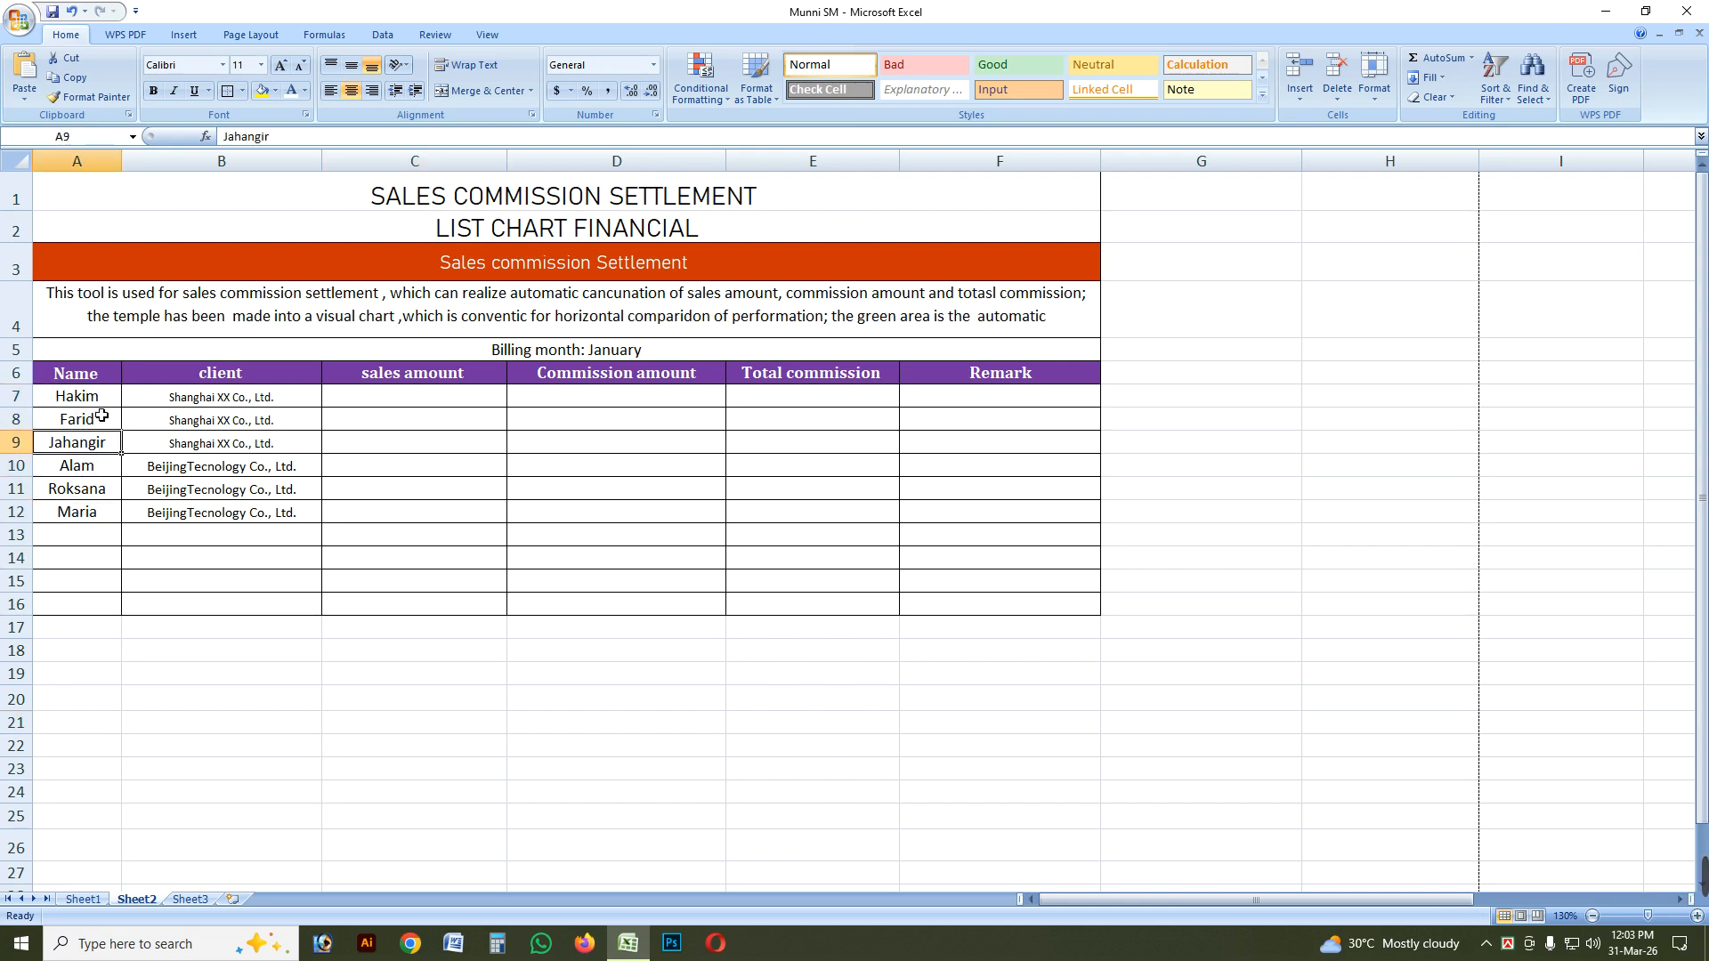
left_click_drag(99, 400, 107, 515)
left_click_drag(229, 408, 243, 525)
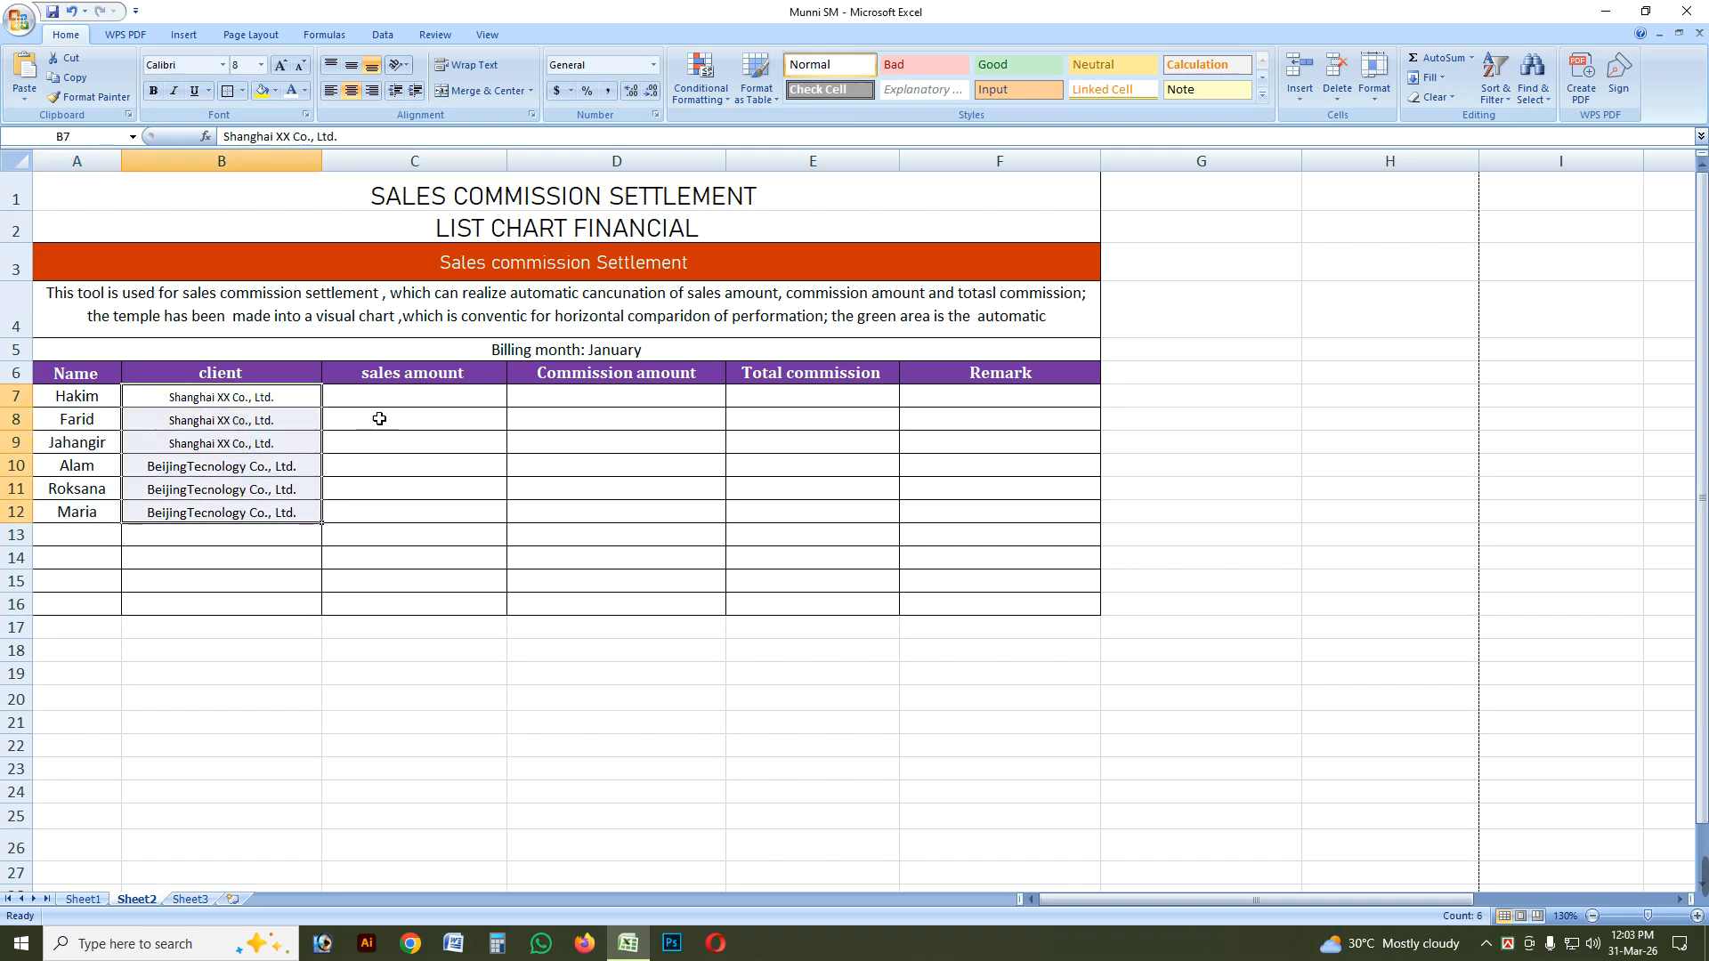
left_click(406, 400)
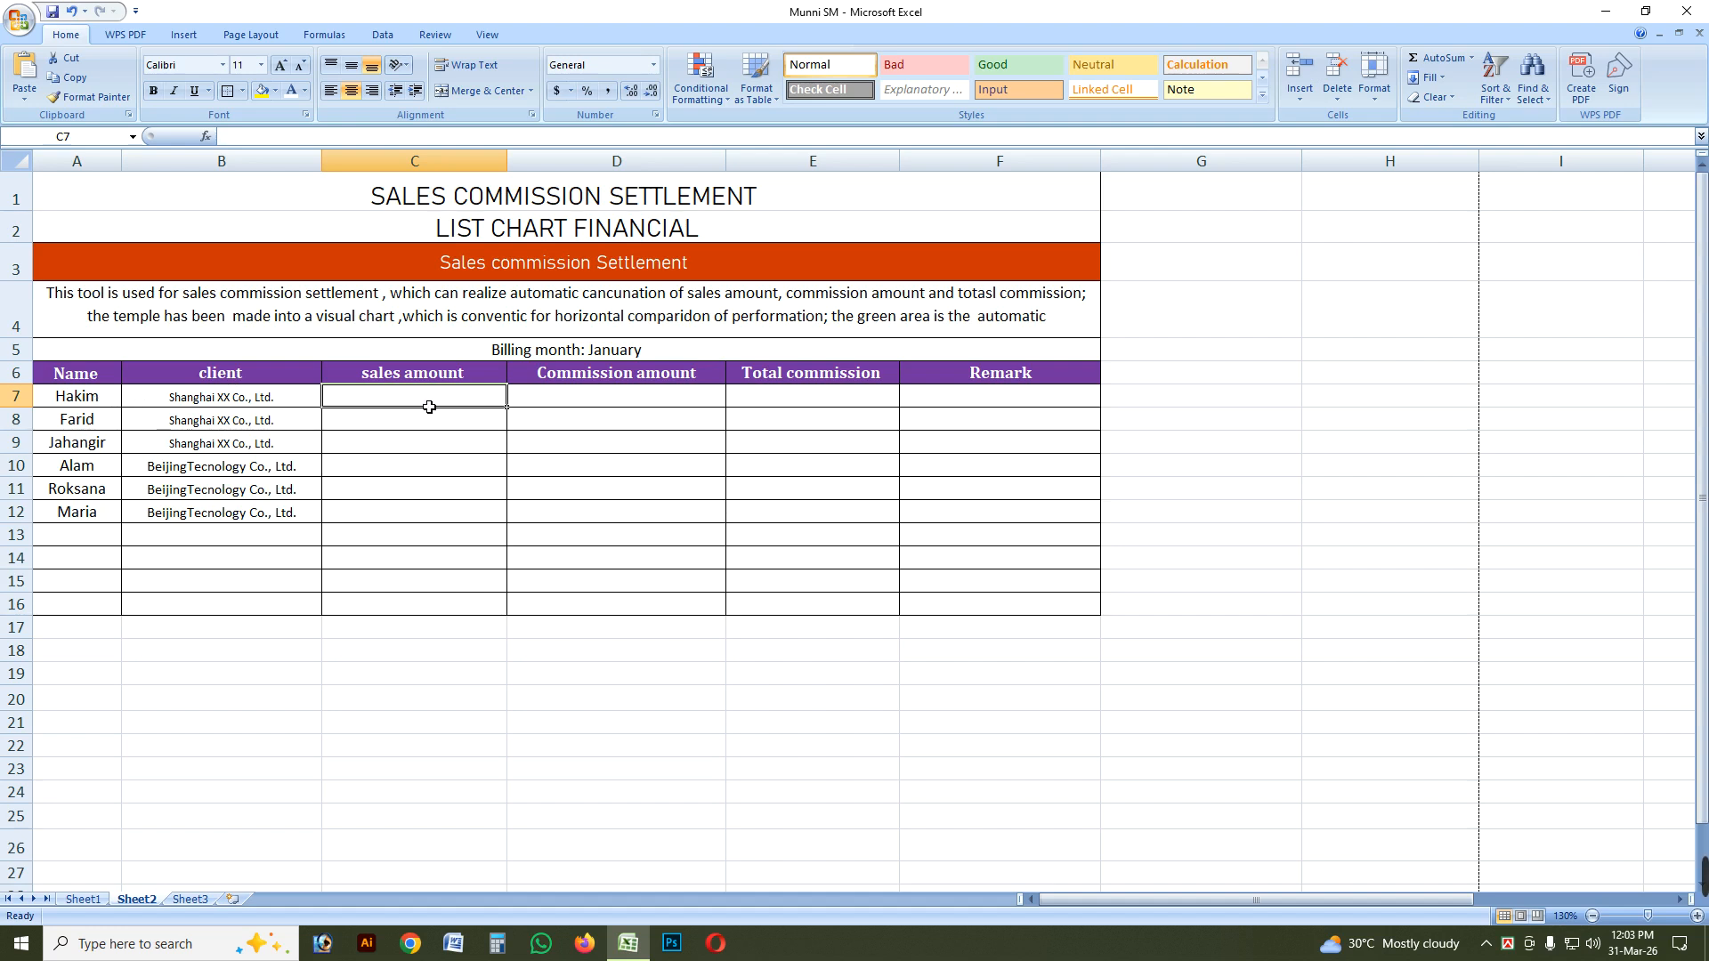
left_click_drag(430, 402, 435, 514)
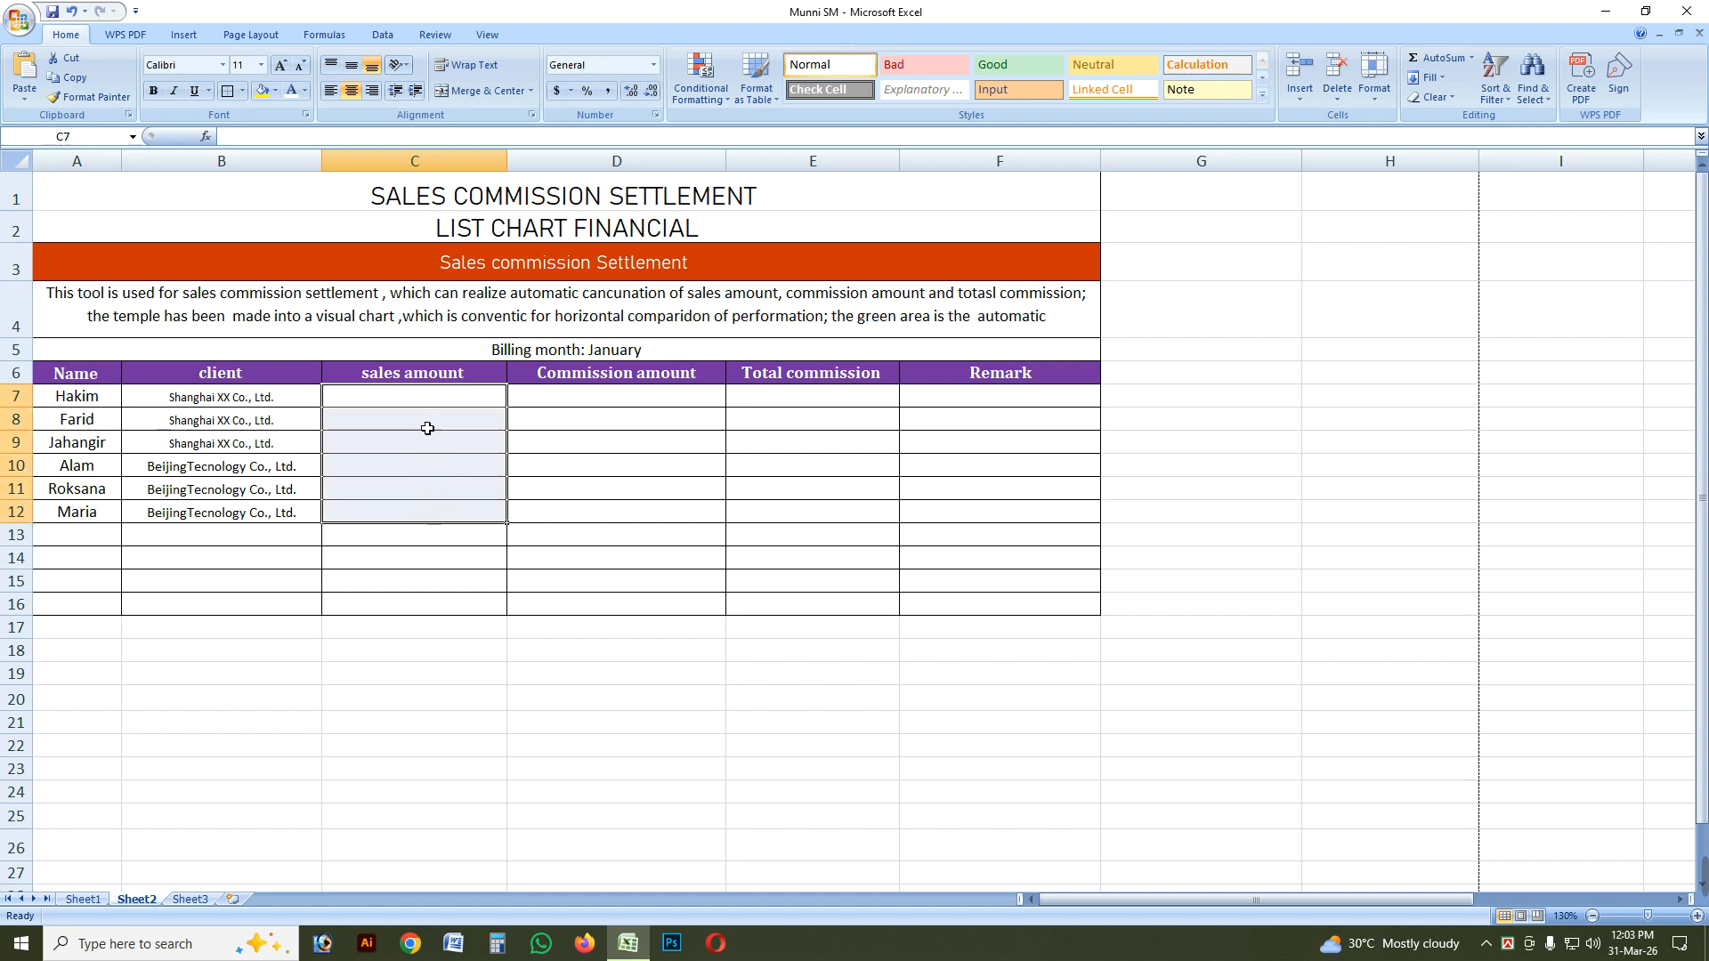
left_click(423, 399)
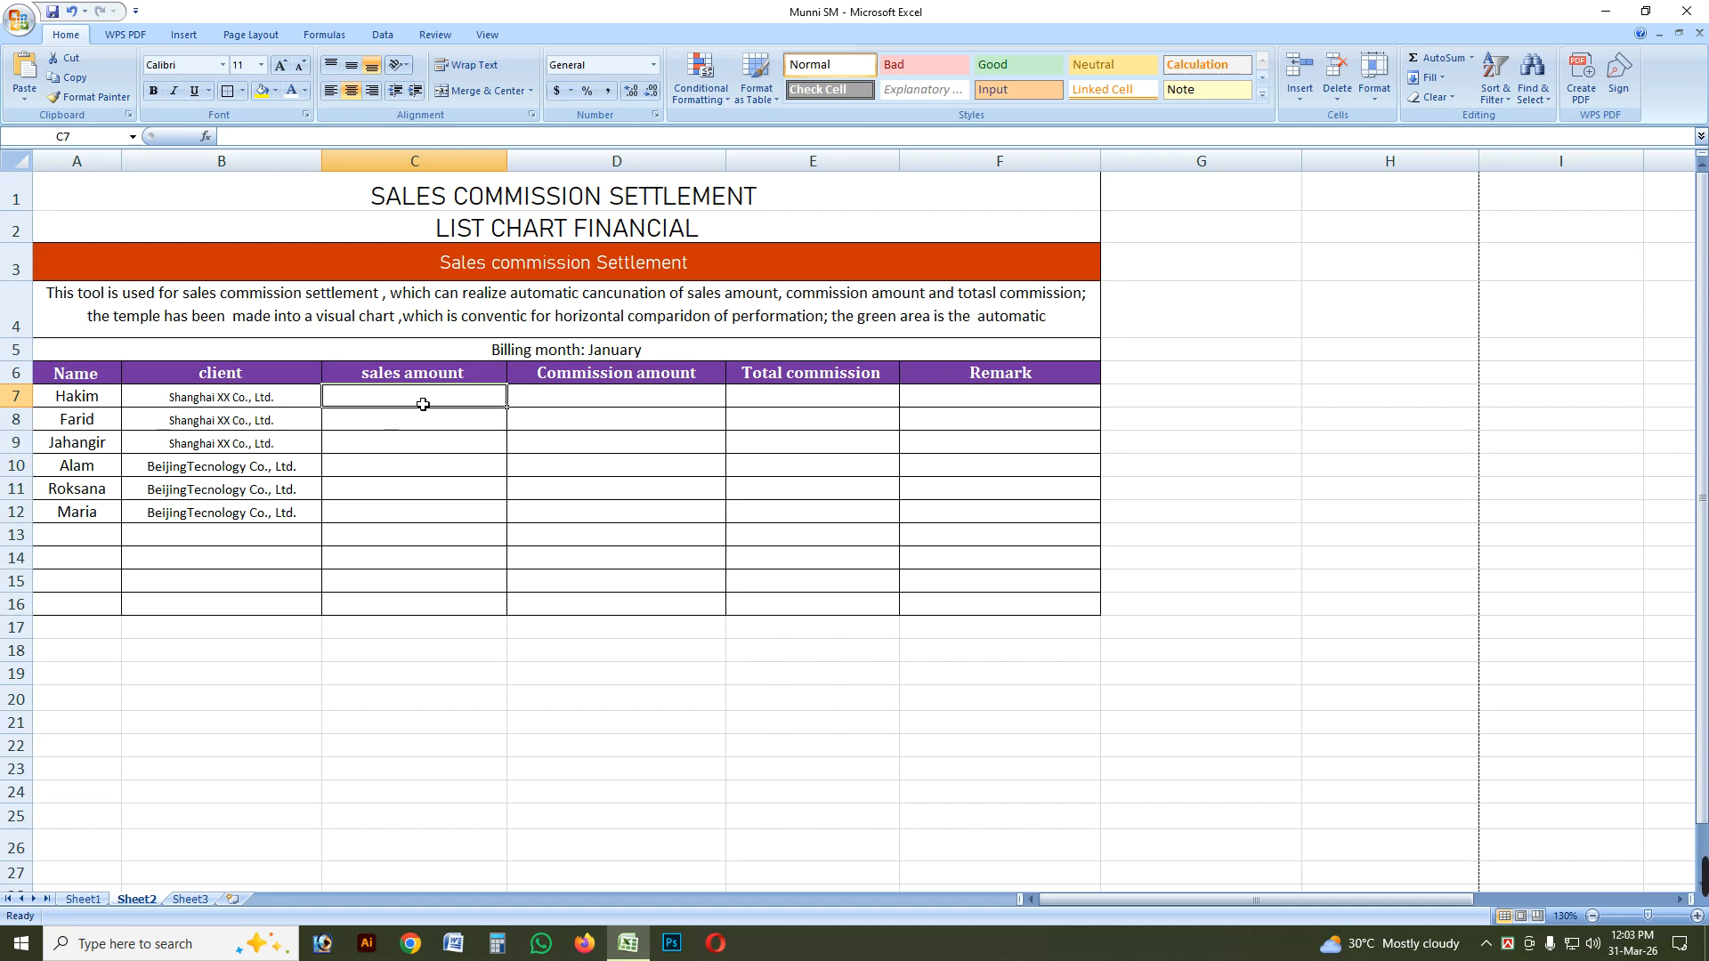
left_click(605, 398)
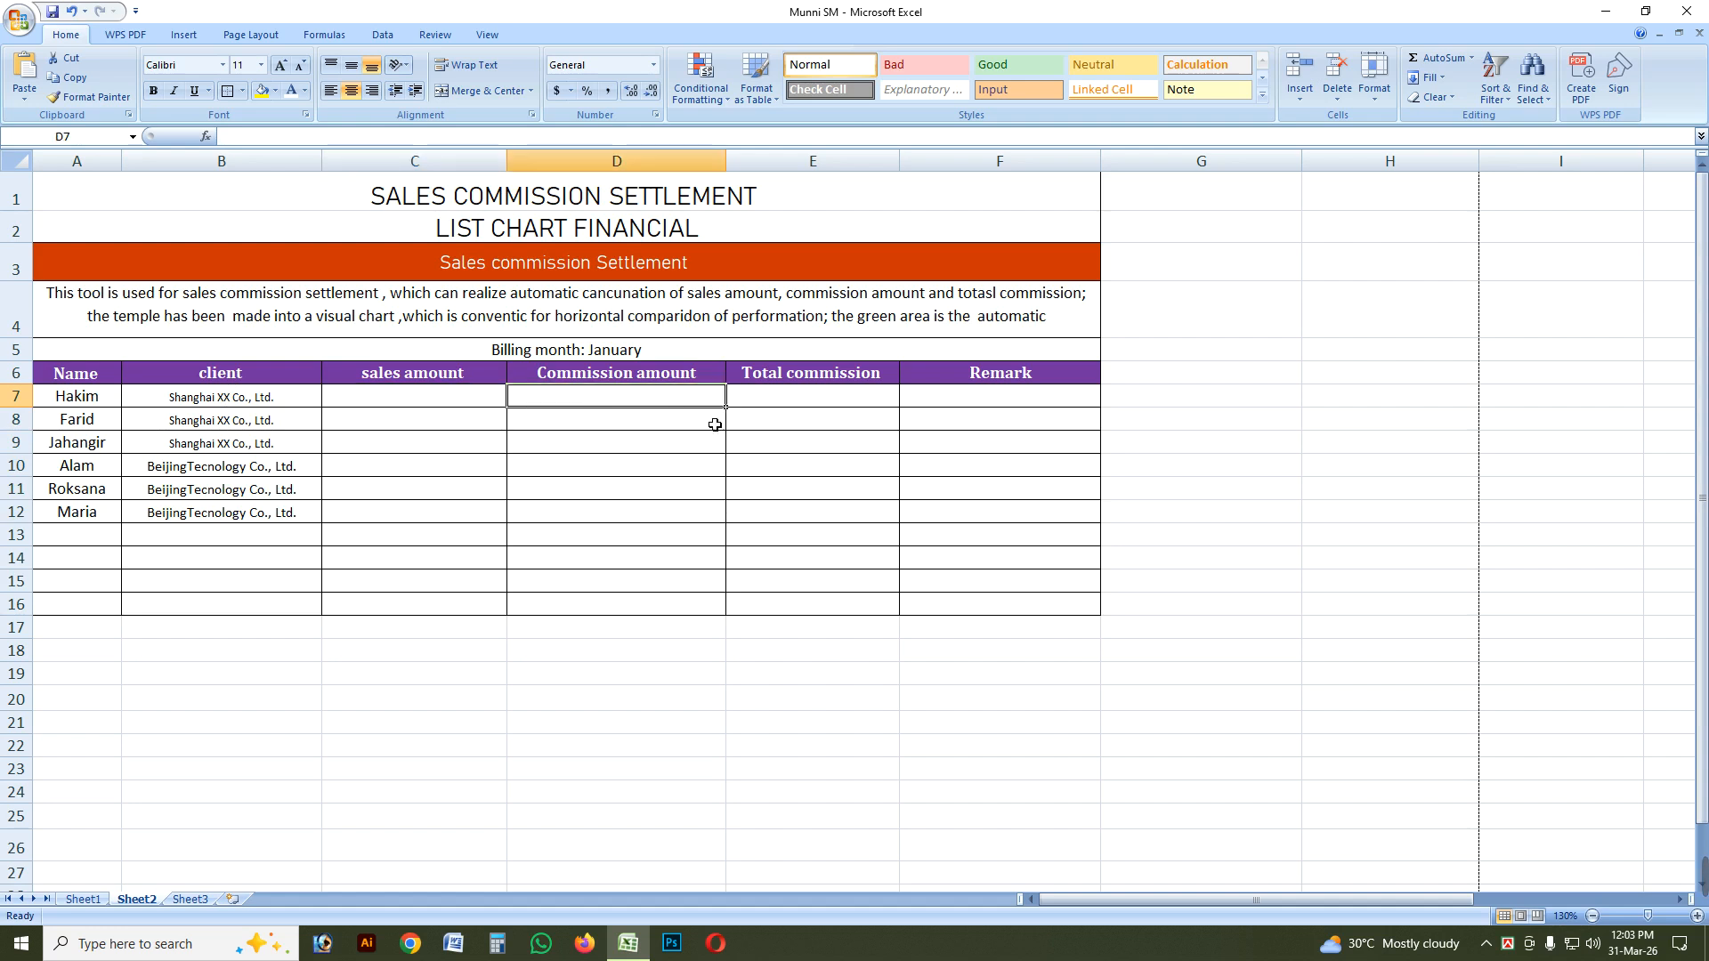
left_click(486, 401)
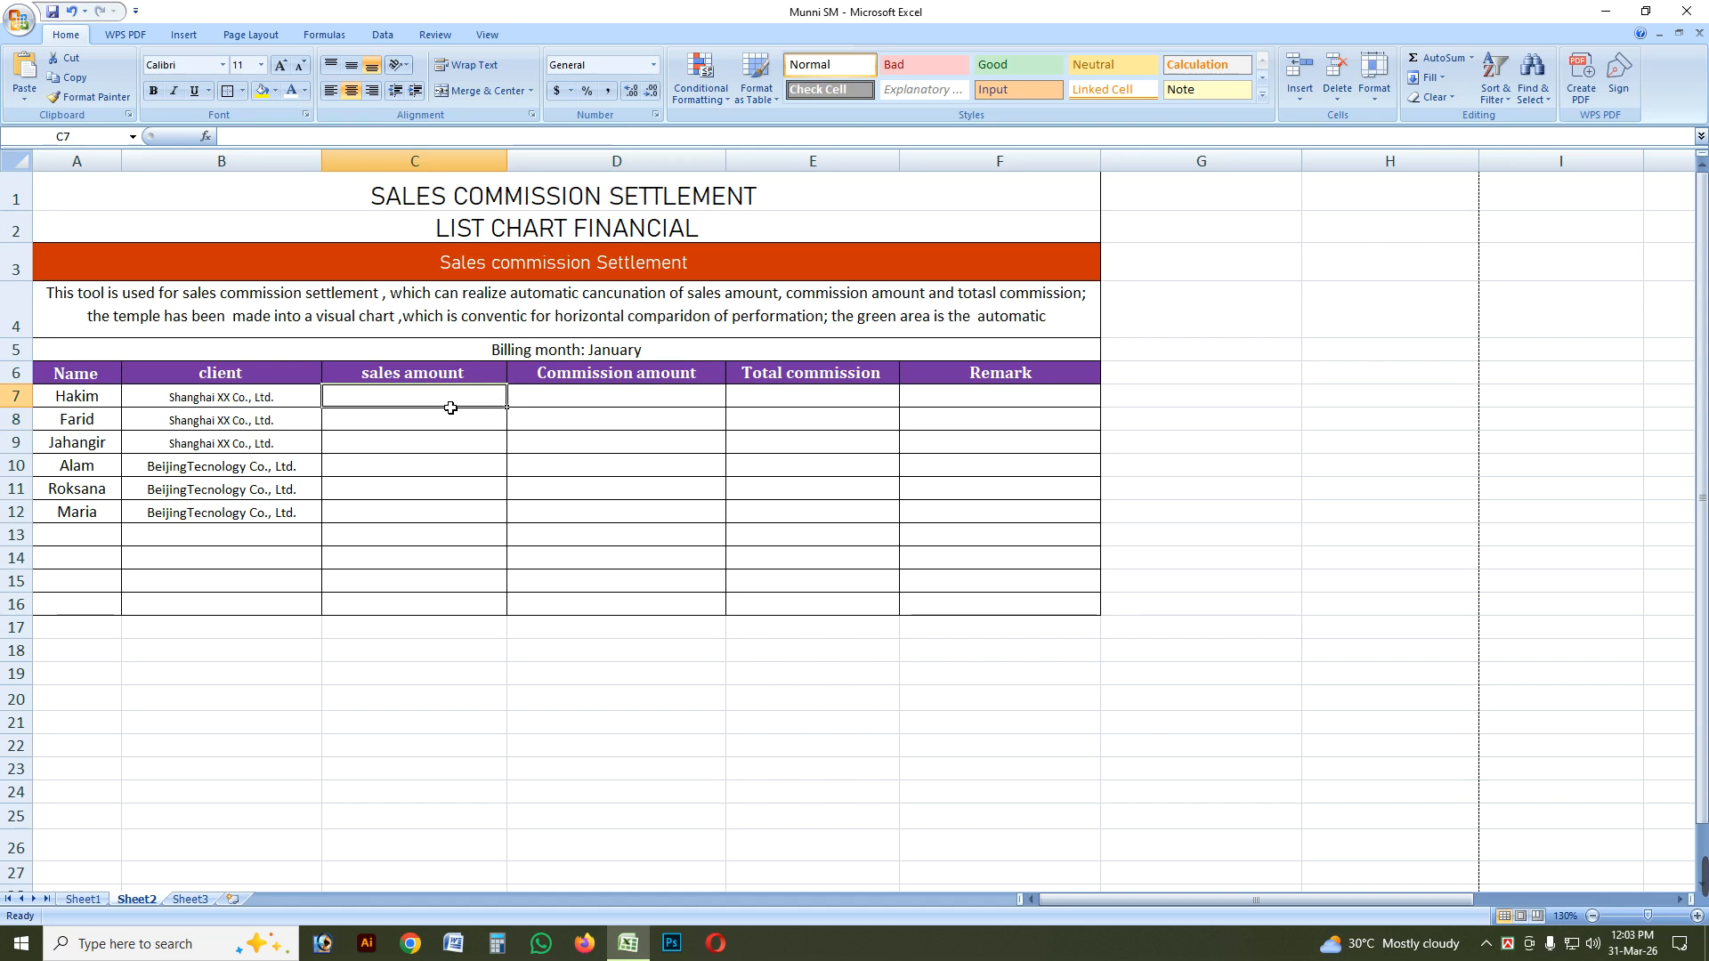
left_click(593, 409)
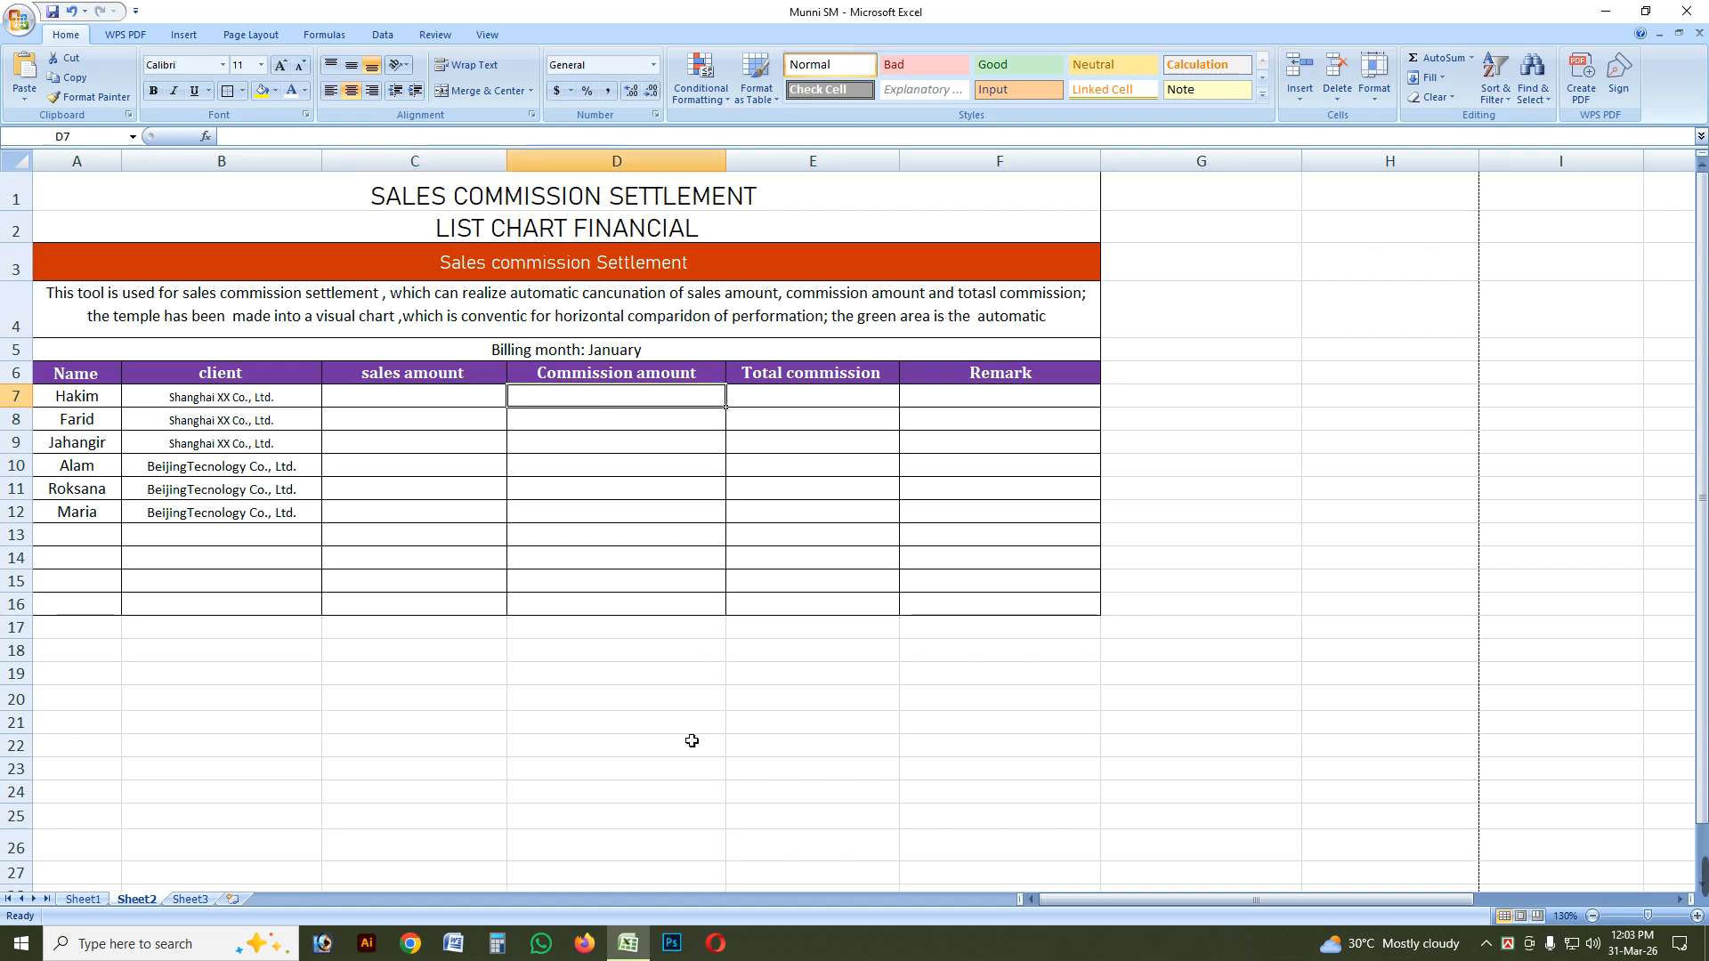
left_click(578, 721)
scroll(548, 722, "down", 1)
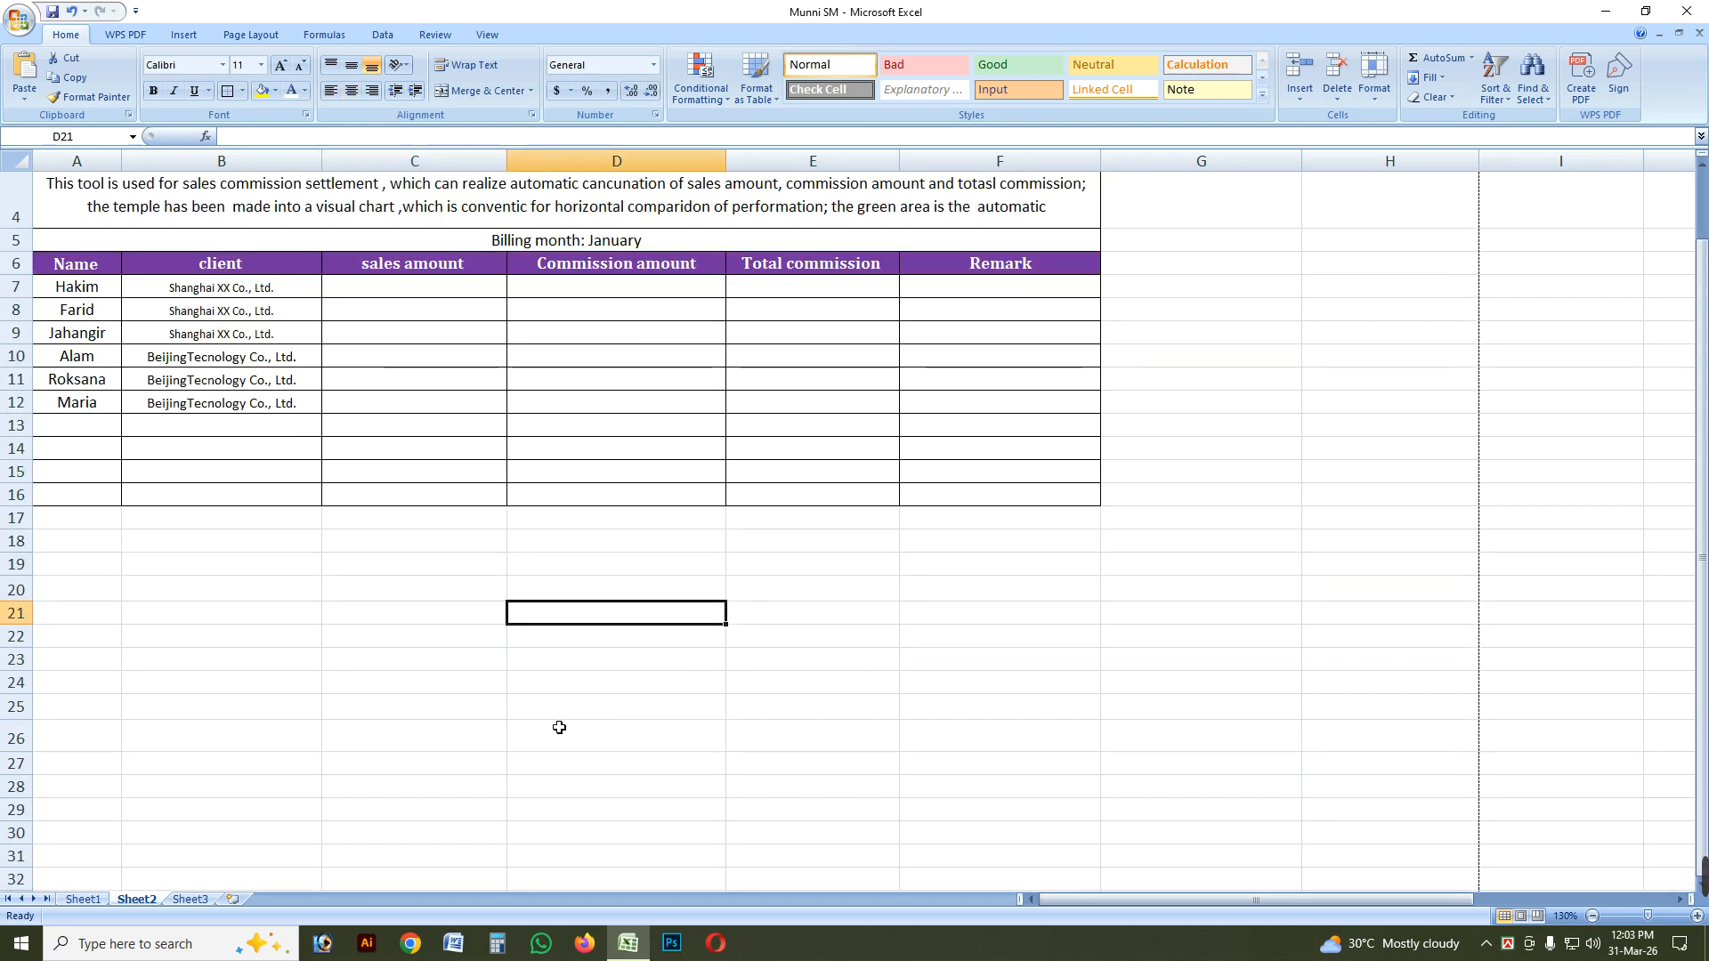
scroll(558, 724, "up", 1)
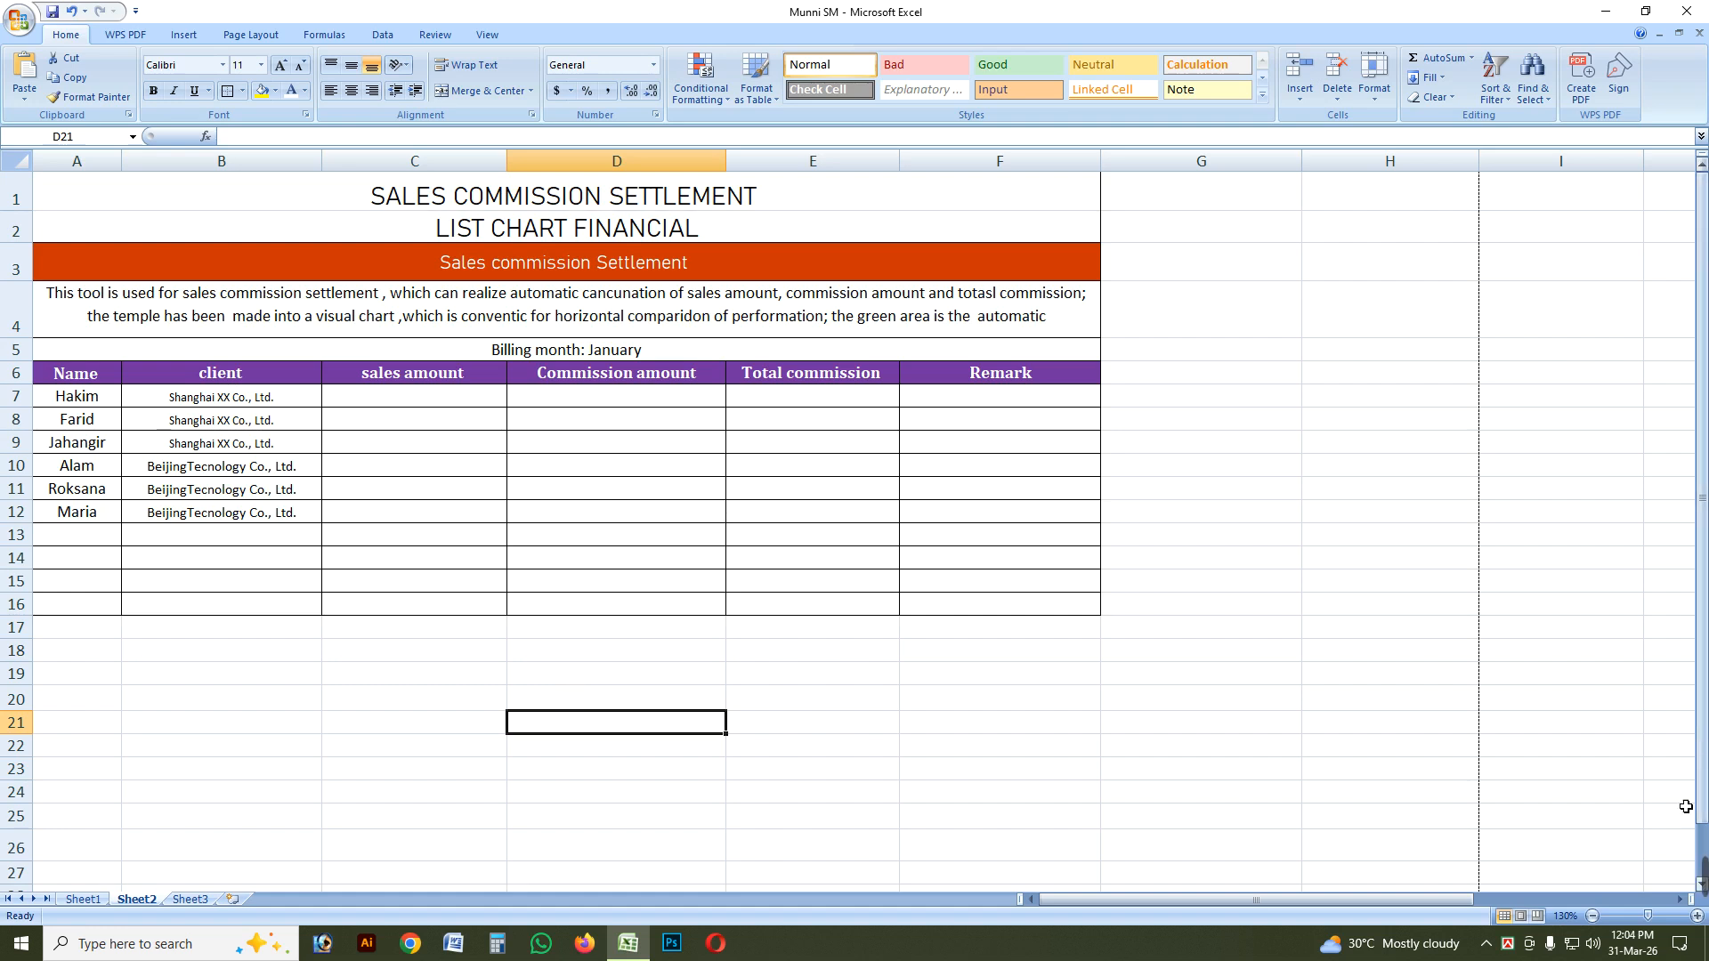
left_click(569, 400)
left_click(693, 639)
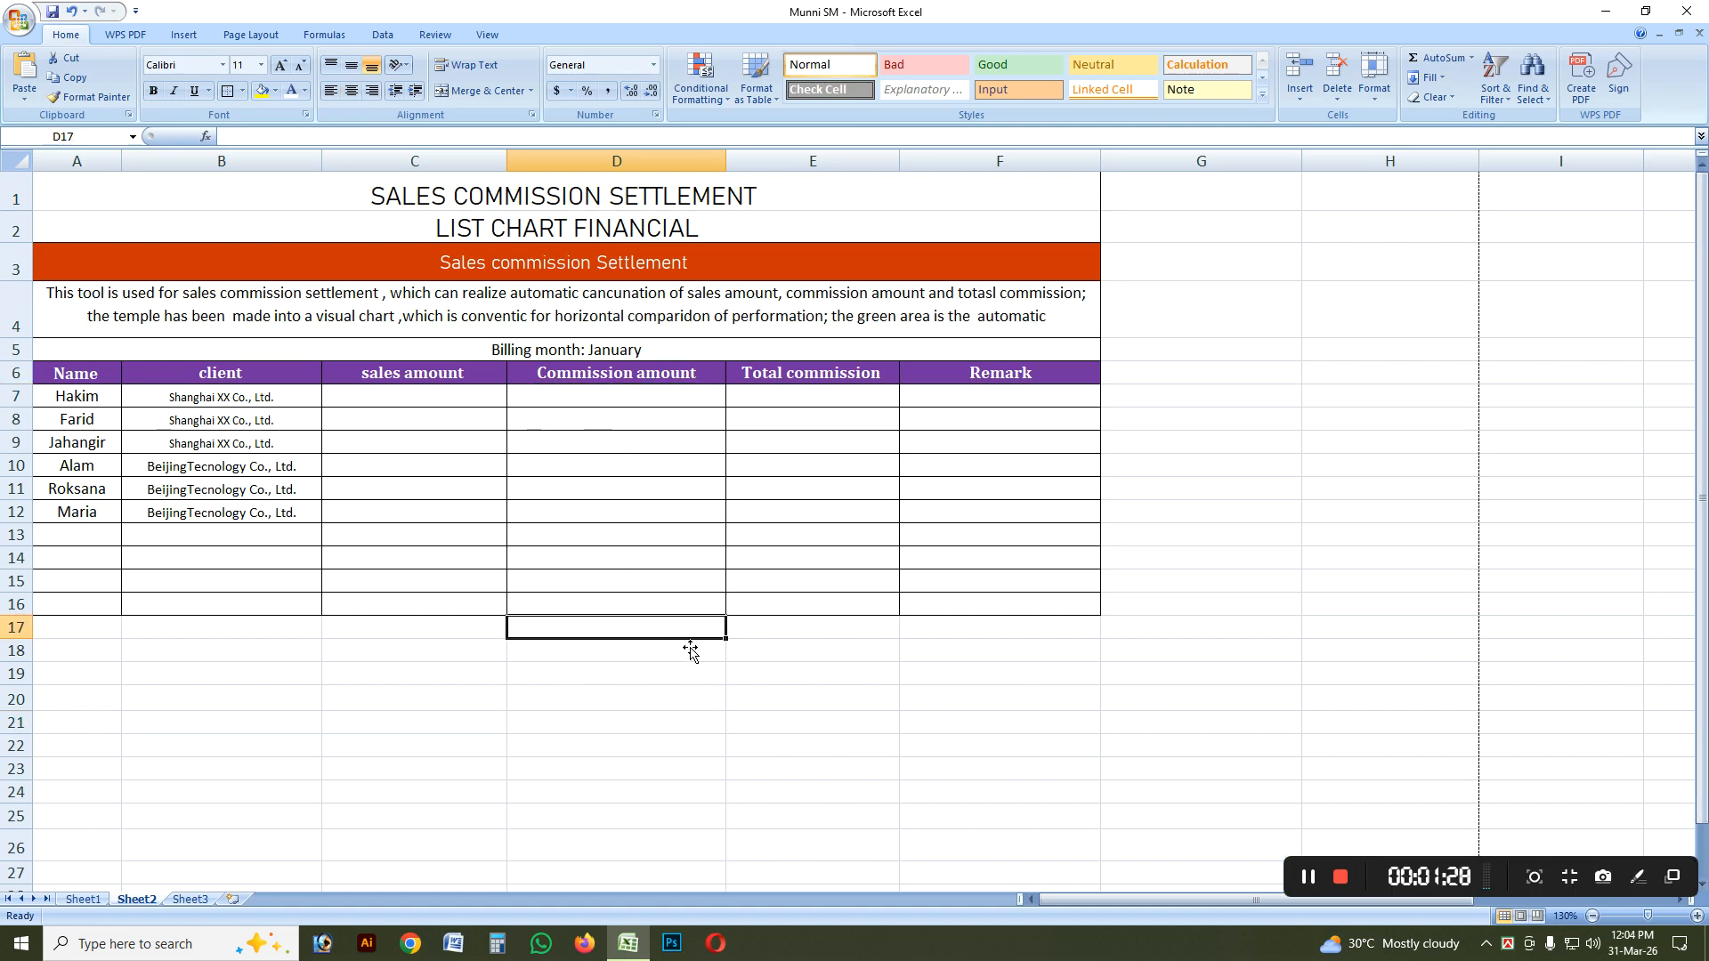
left_click(815, 681)
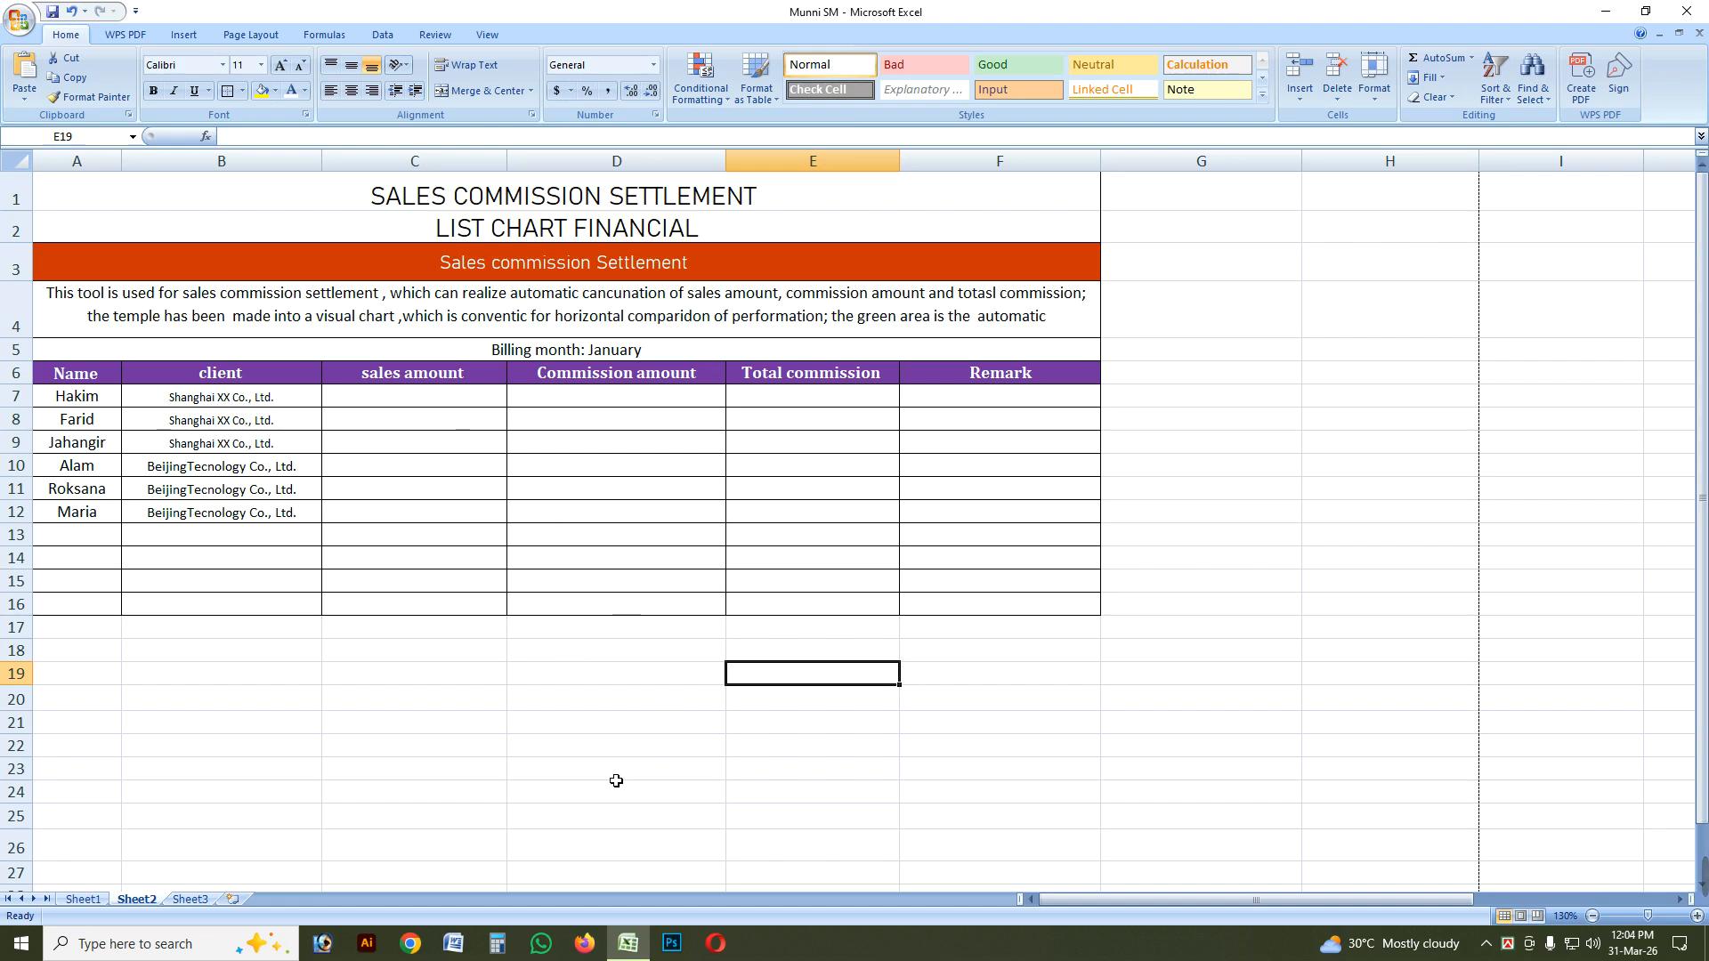
left_click(424, 719)
left_click(552, 734)
left_click(457, 707)
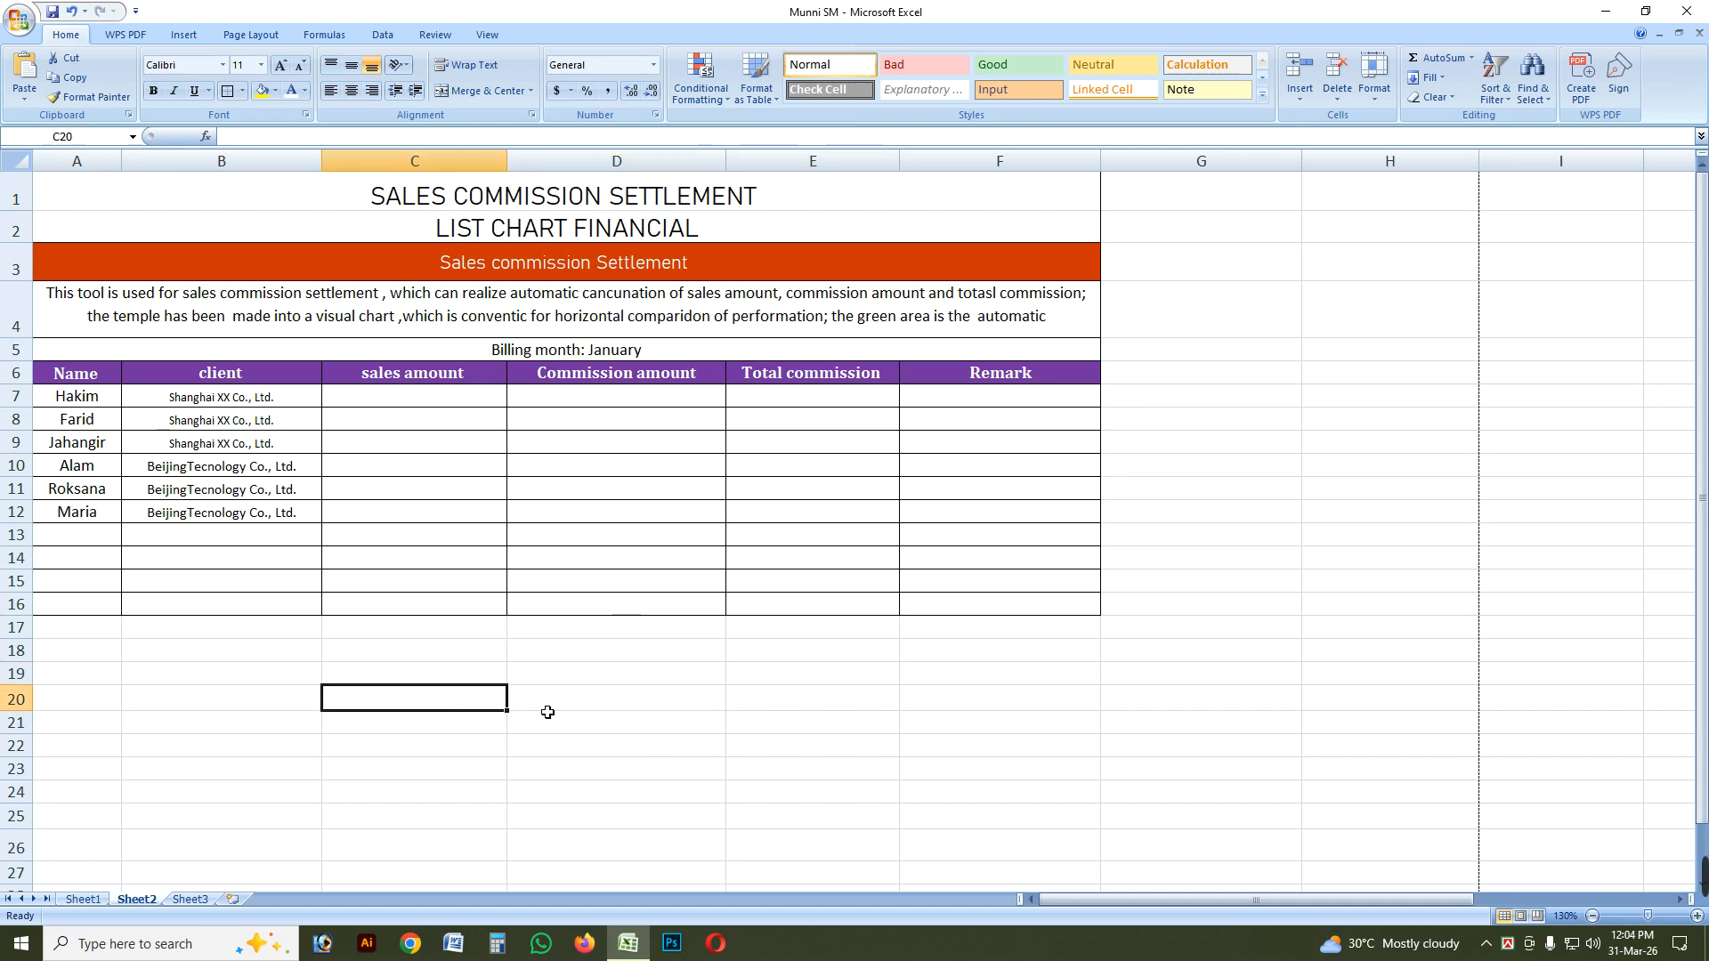
left_click(454, 402)
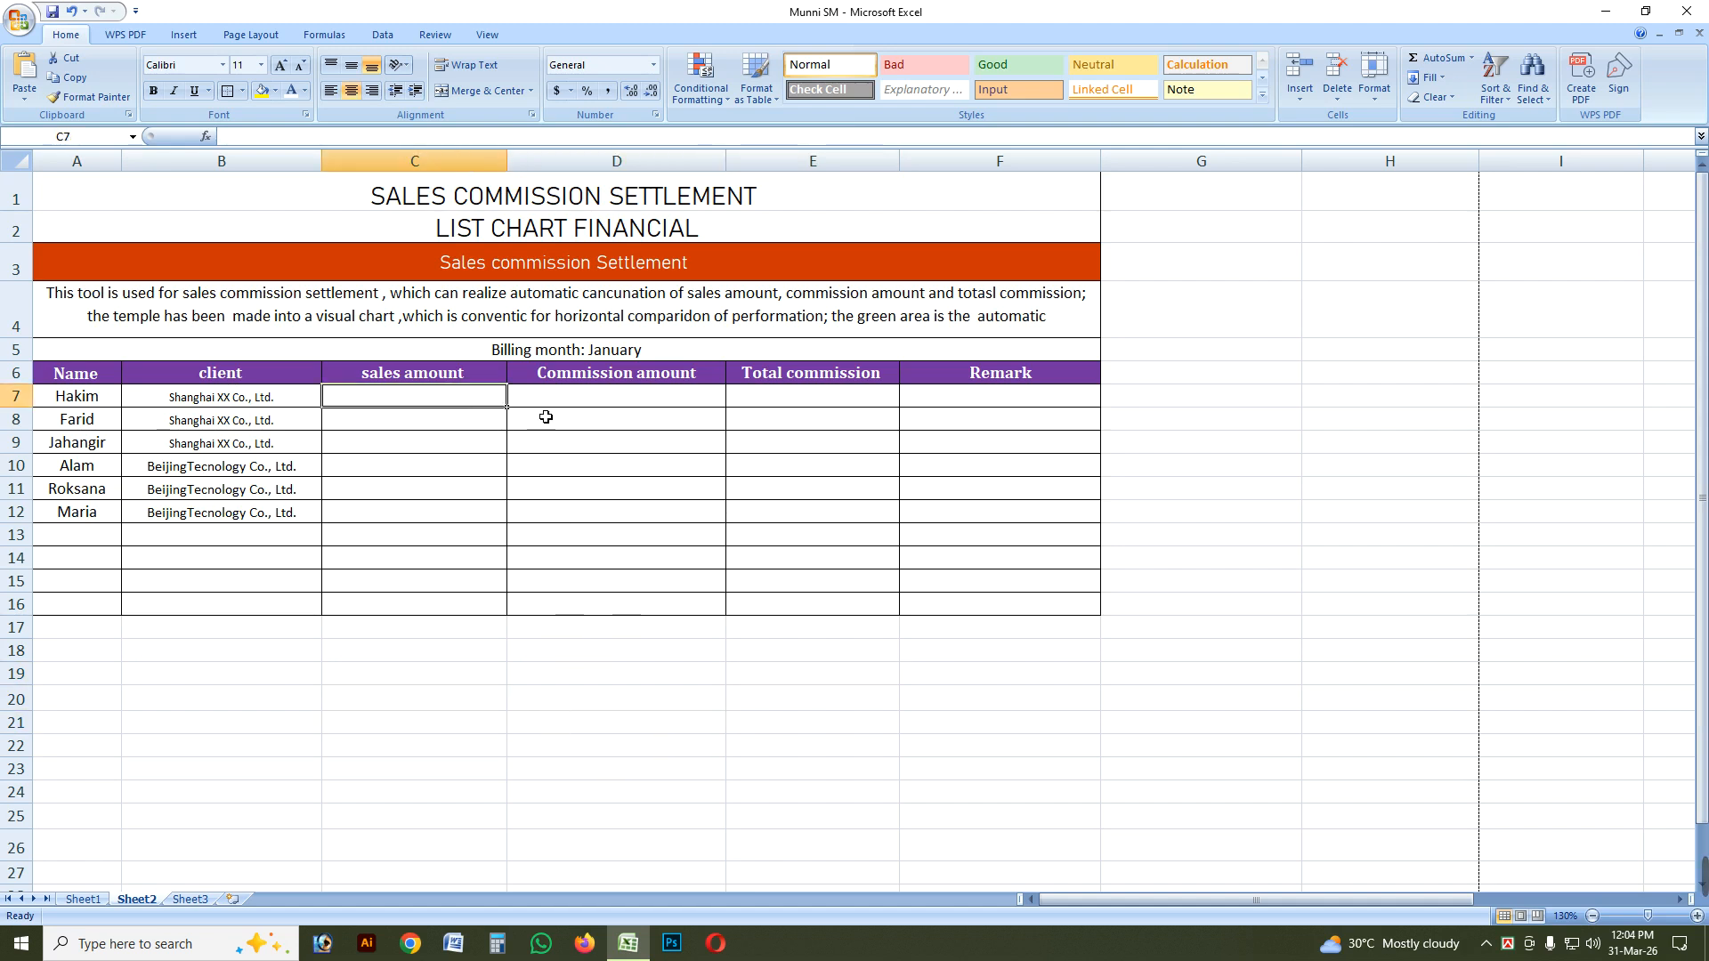
left_click(574, 405)
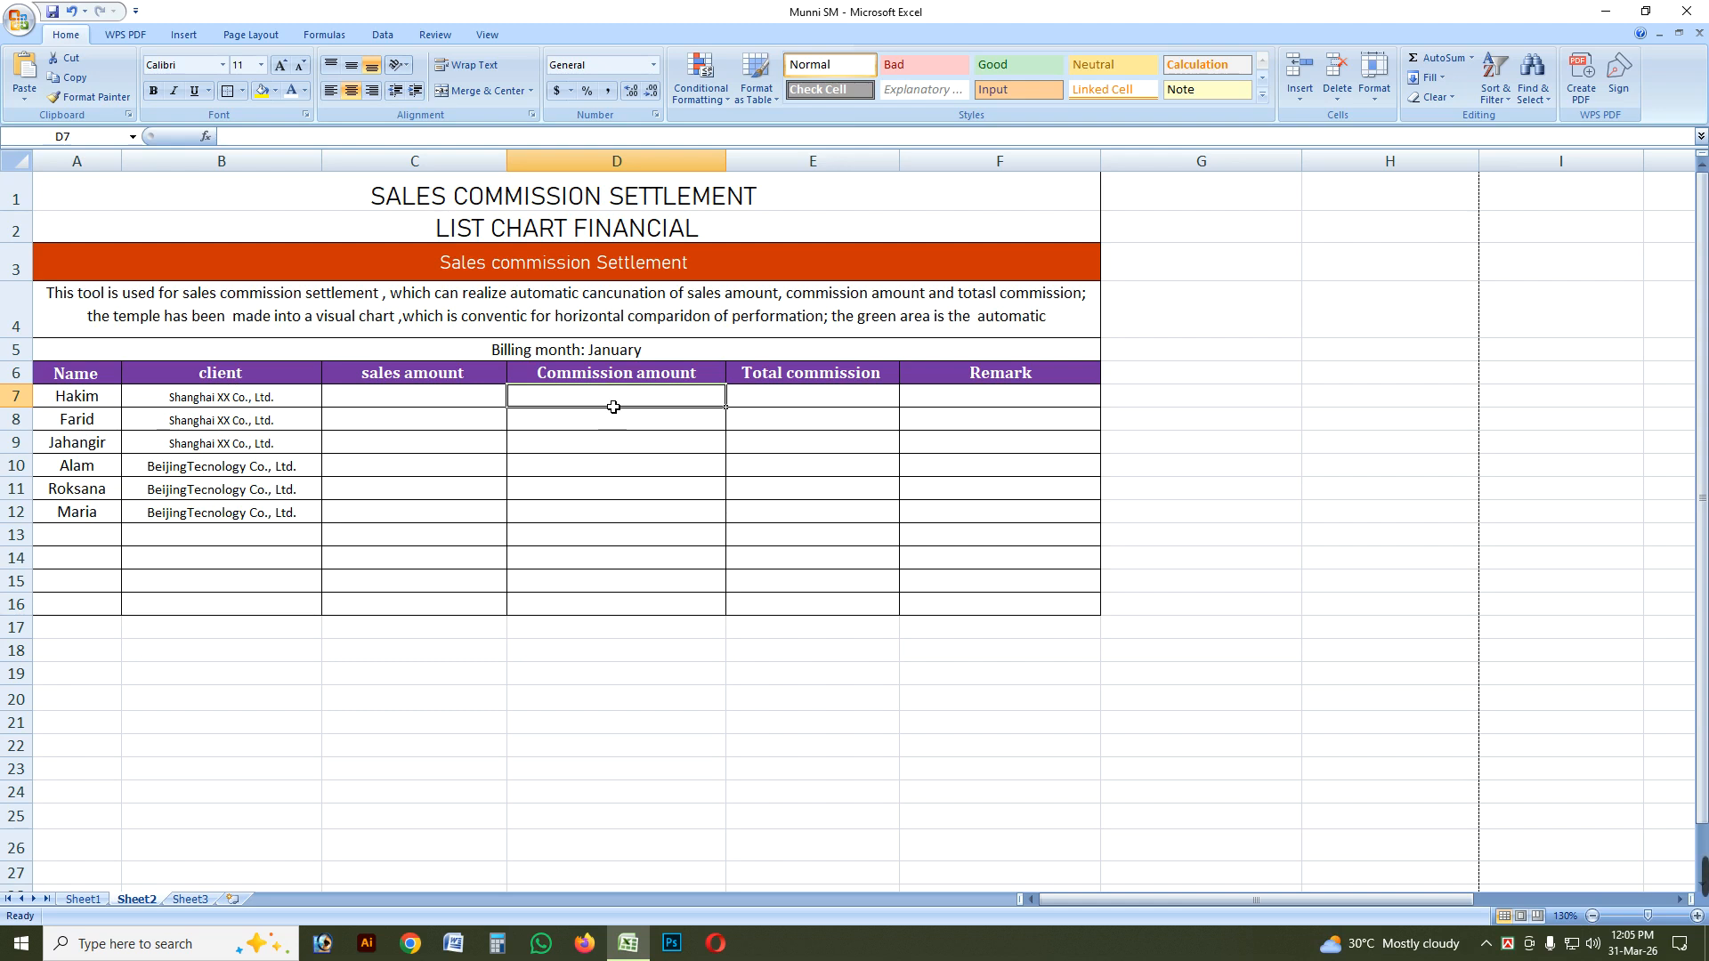
left_click(540, 724)
left_click(564, 702)
left_click(464, 697)
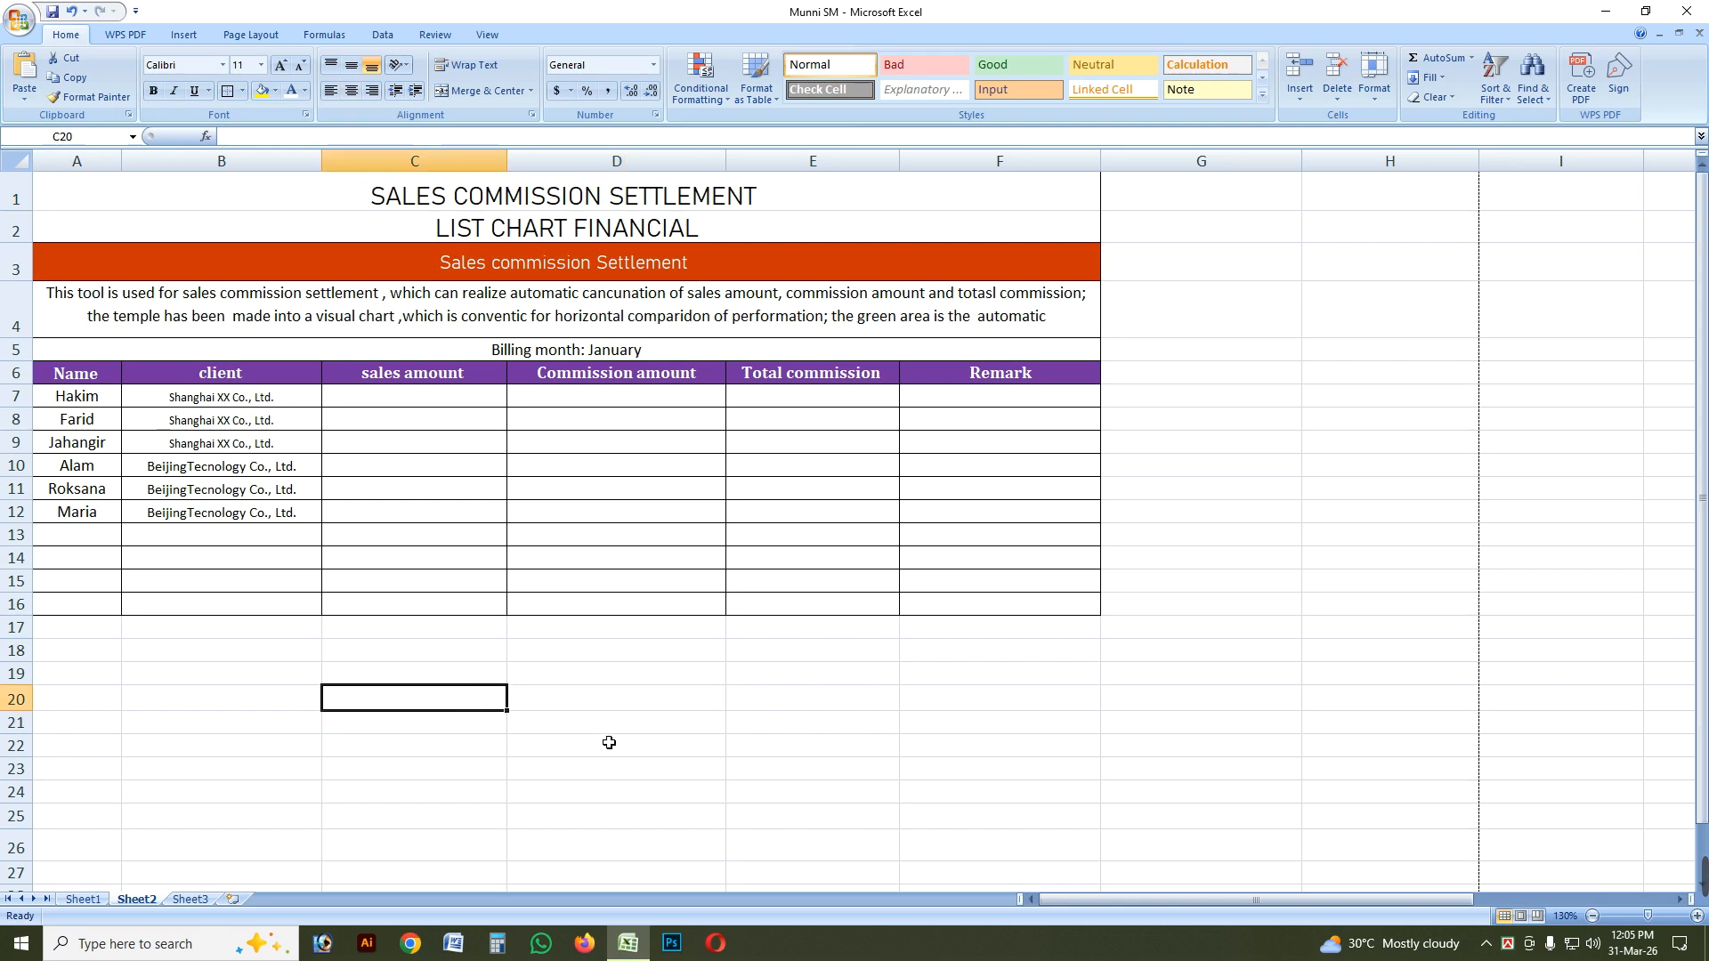
left_click(609, 742)
Begin an IF formula in the first commission amount cell, D7, with the logical test C7>=90000.
left_click(581, 398)
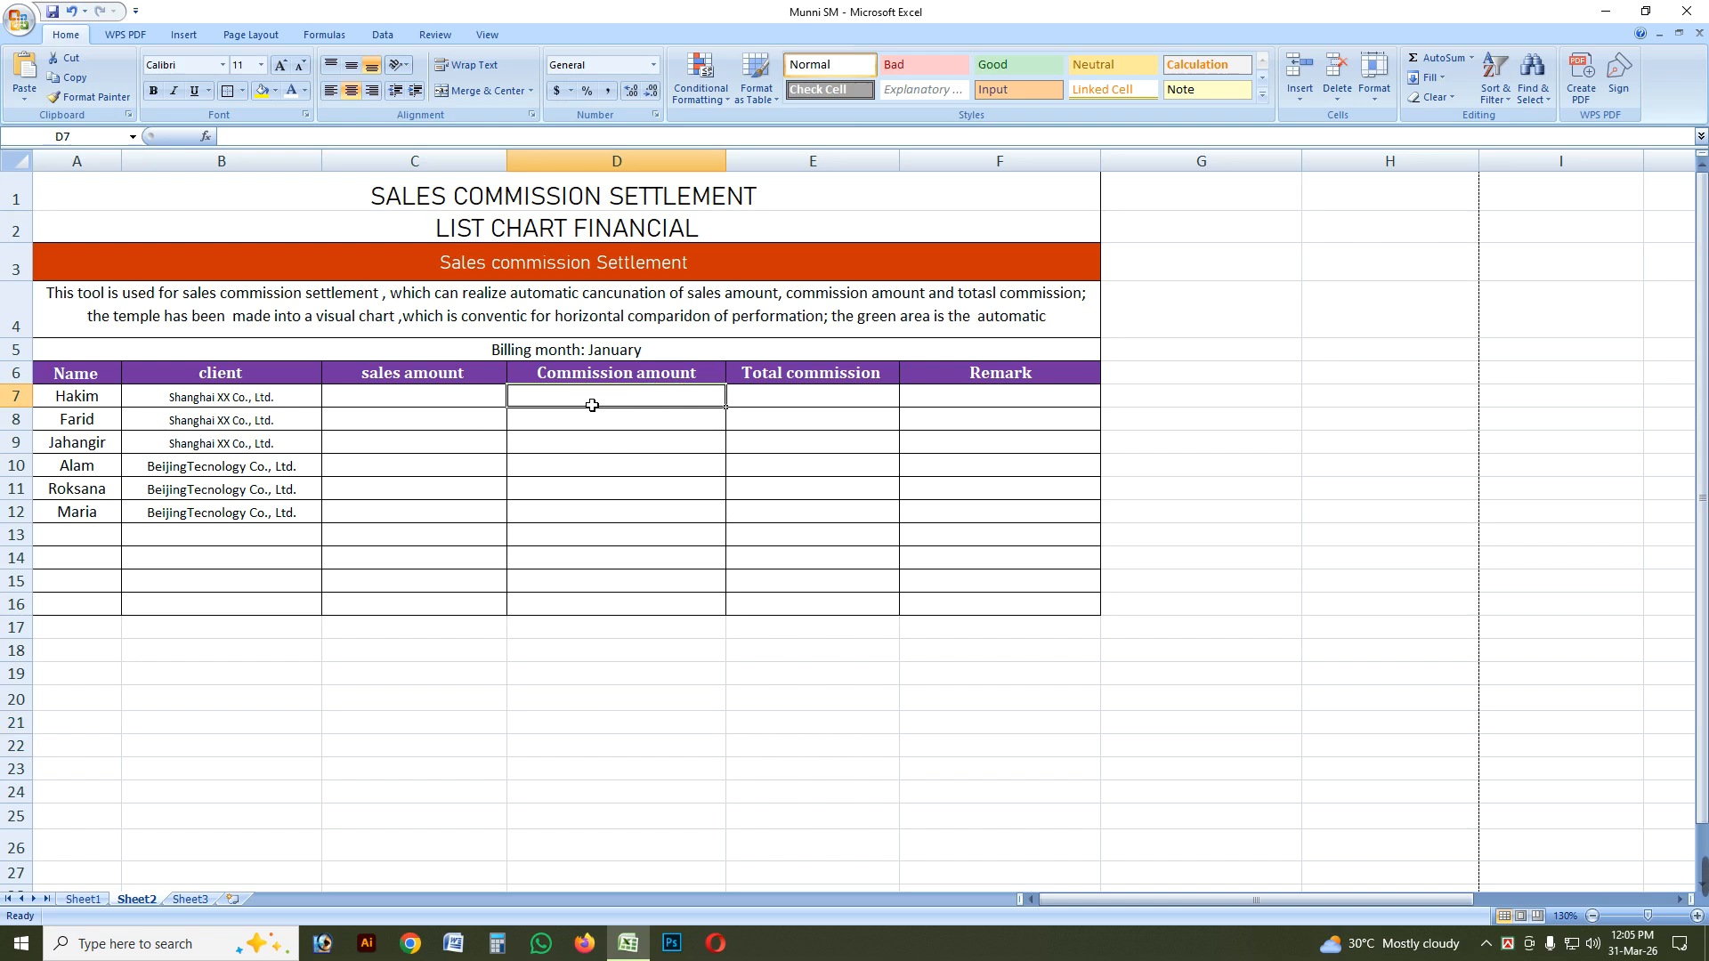
type("=")
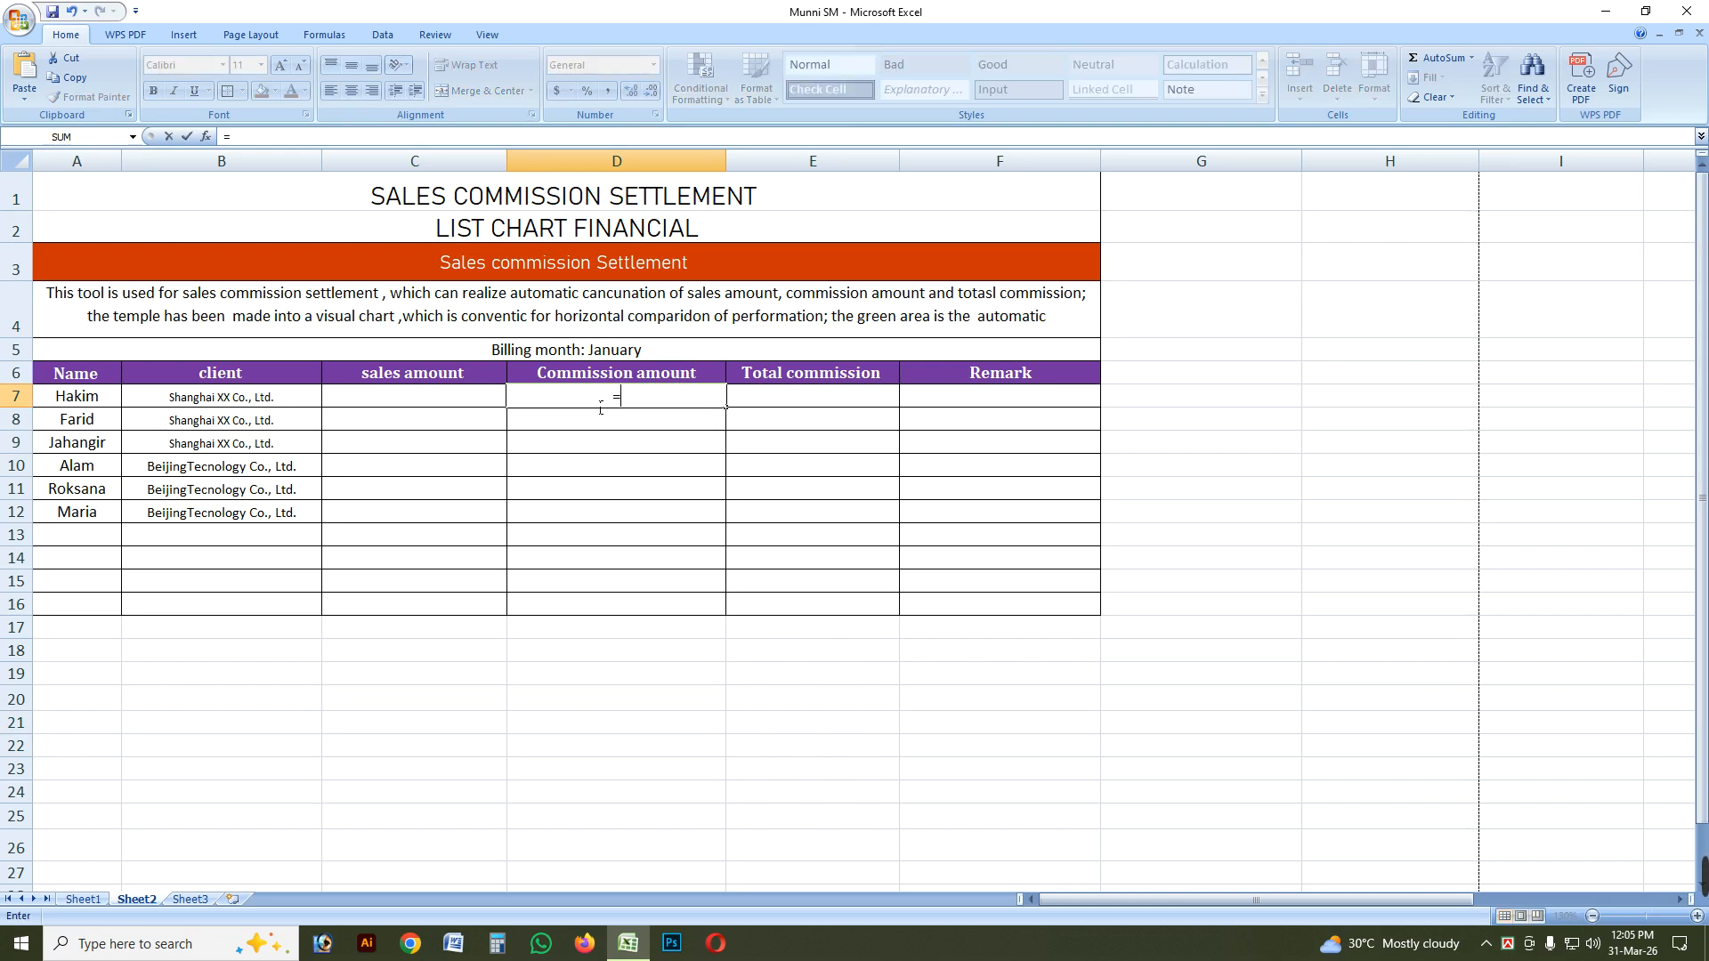
type("if")
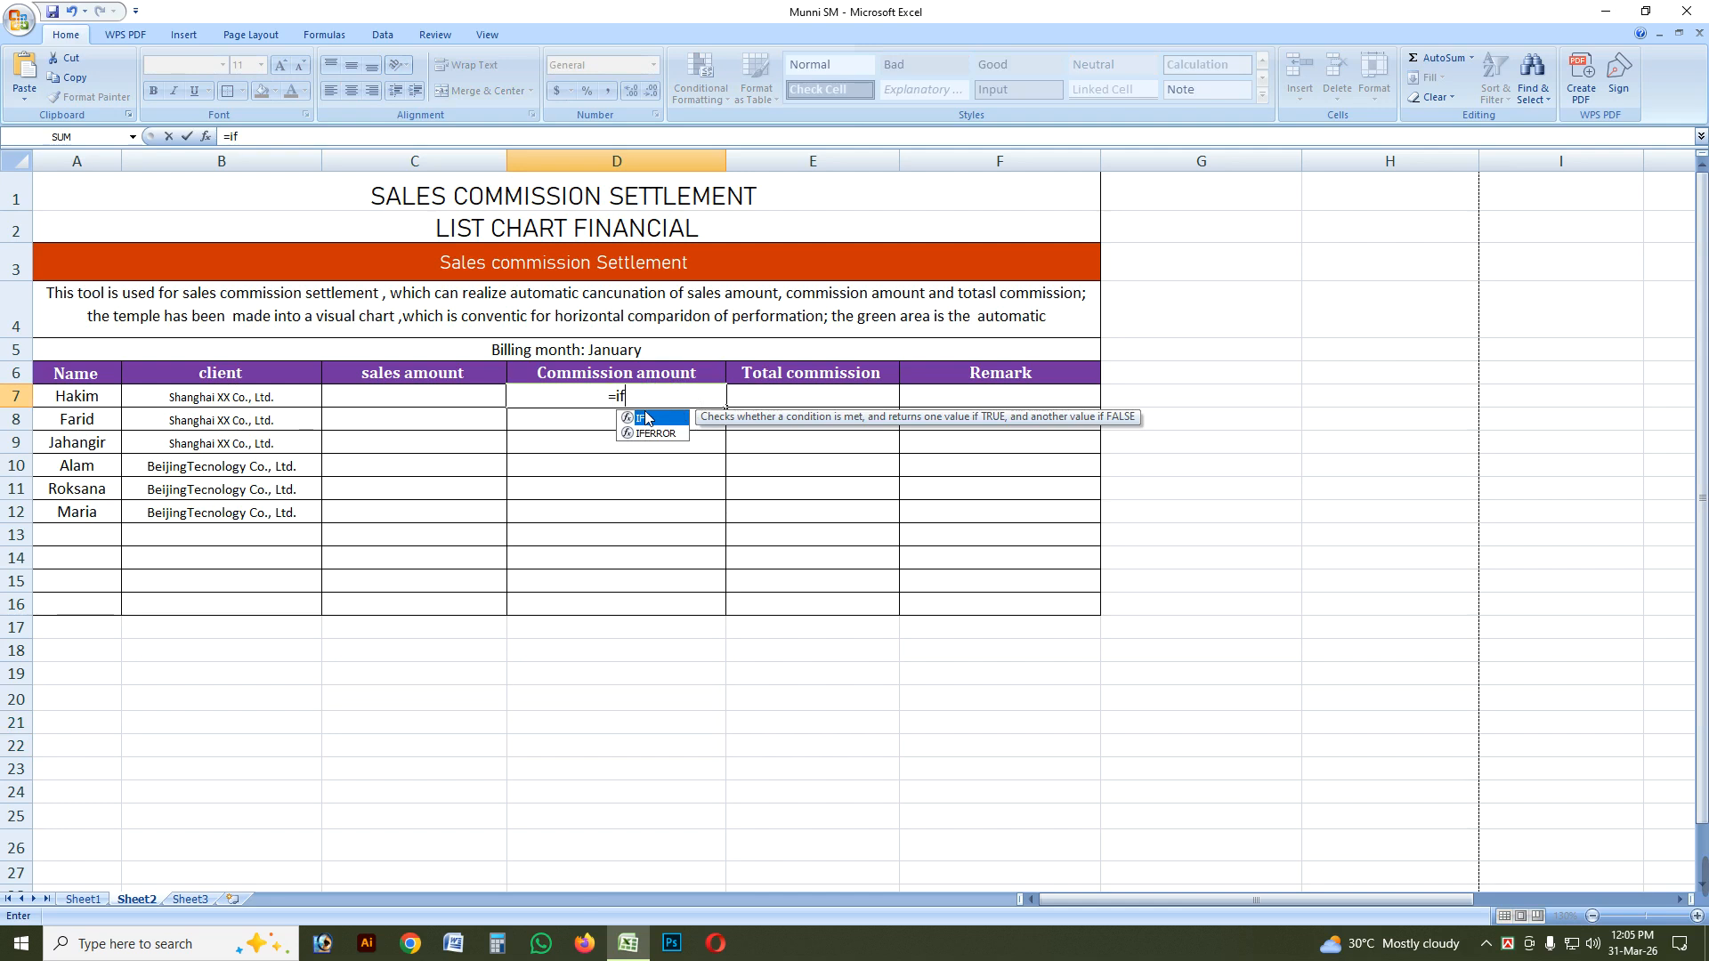
double_click(642, 419)
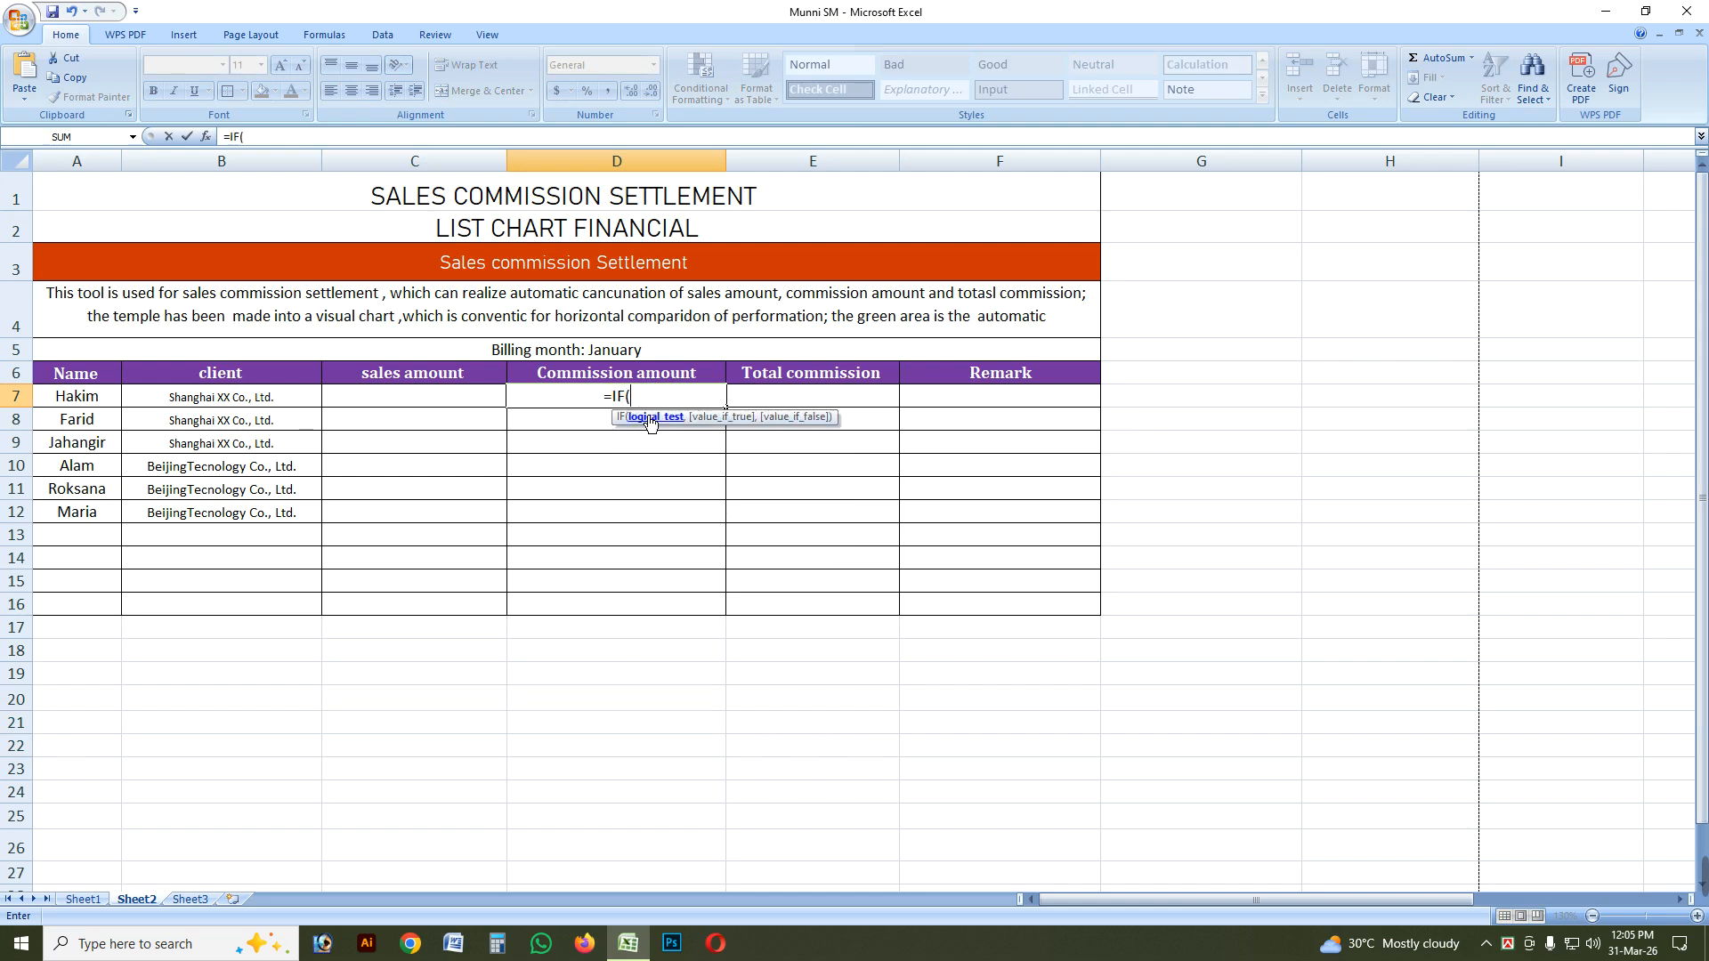
left_click(392, 400)
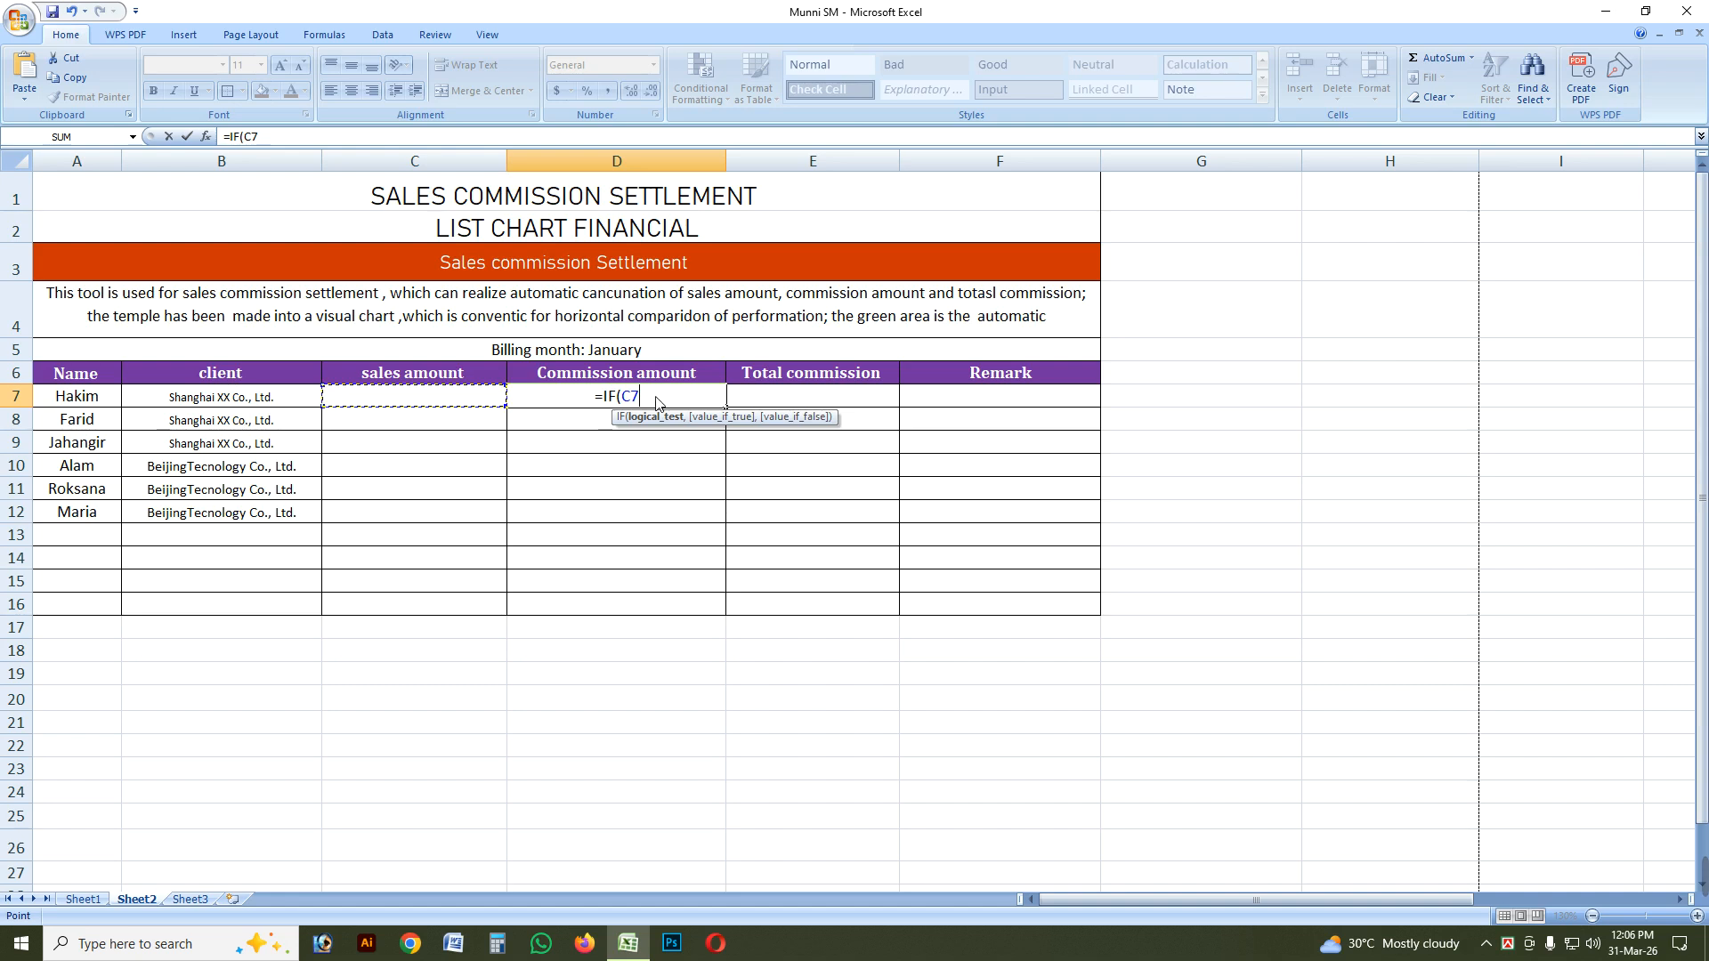
type(">")
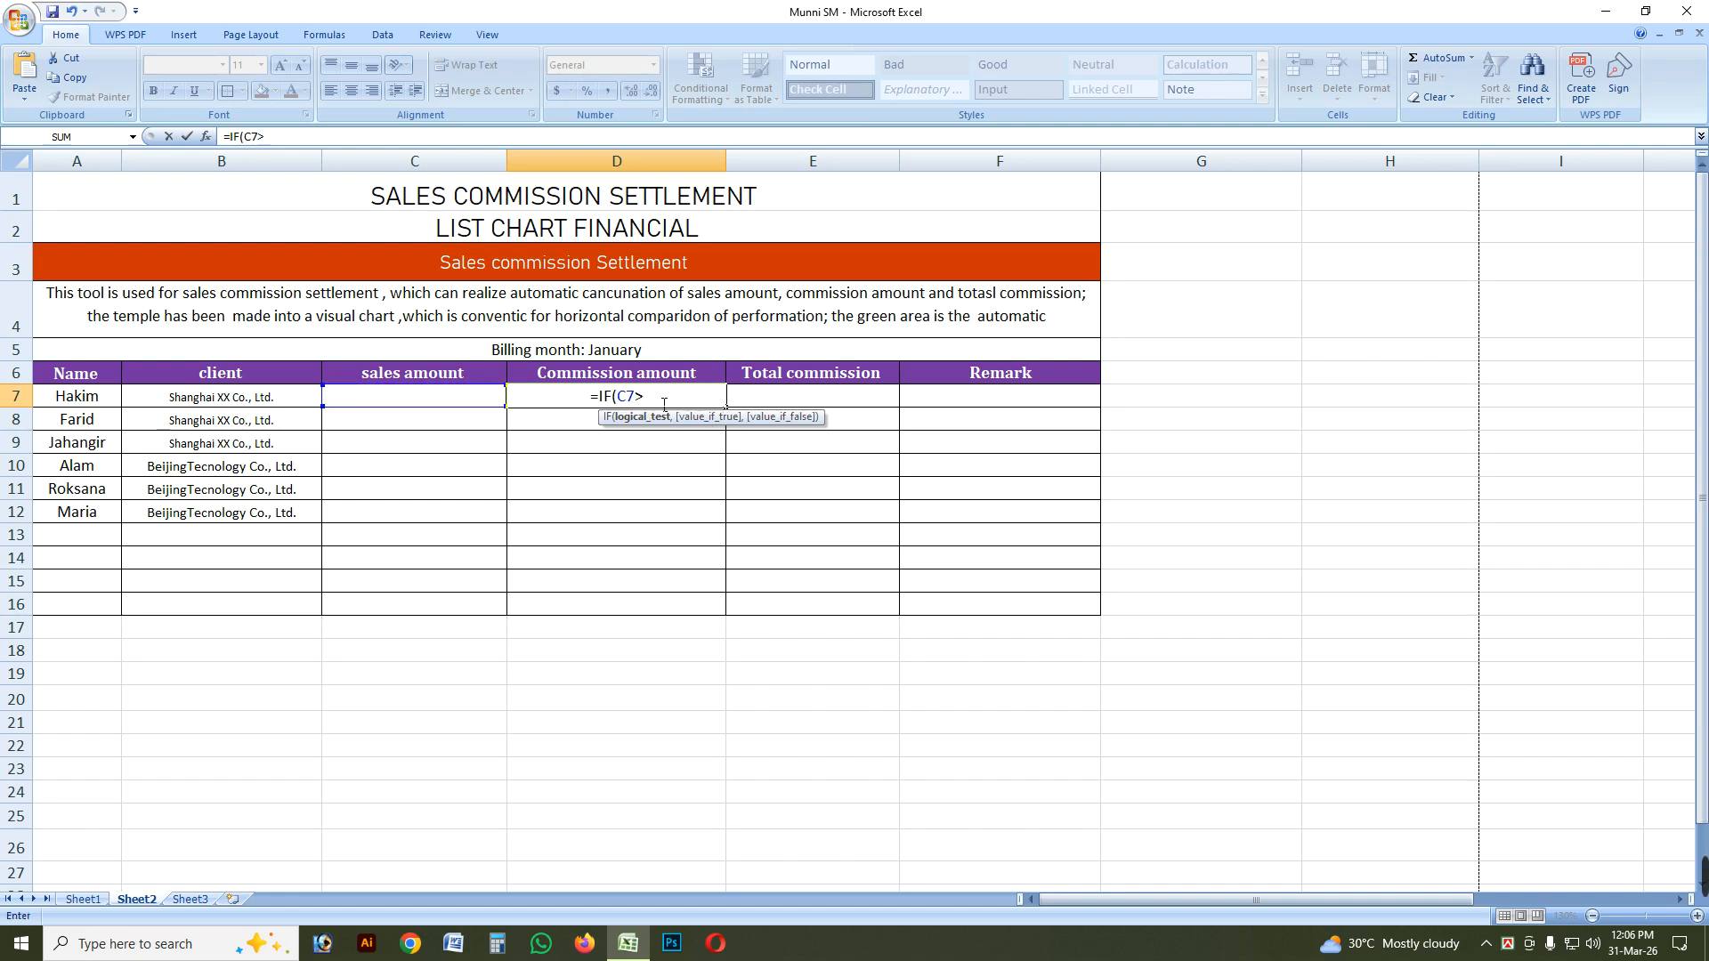
type("=900")
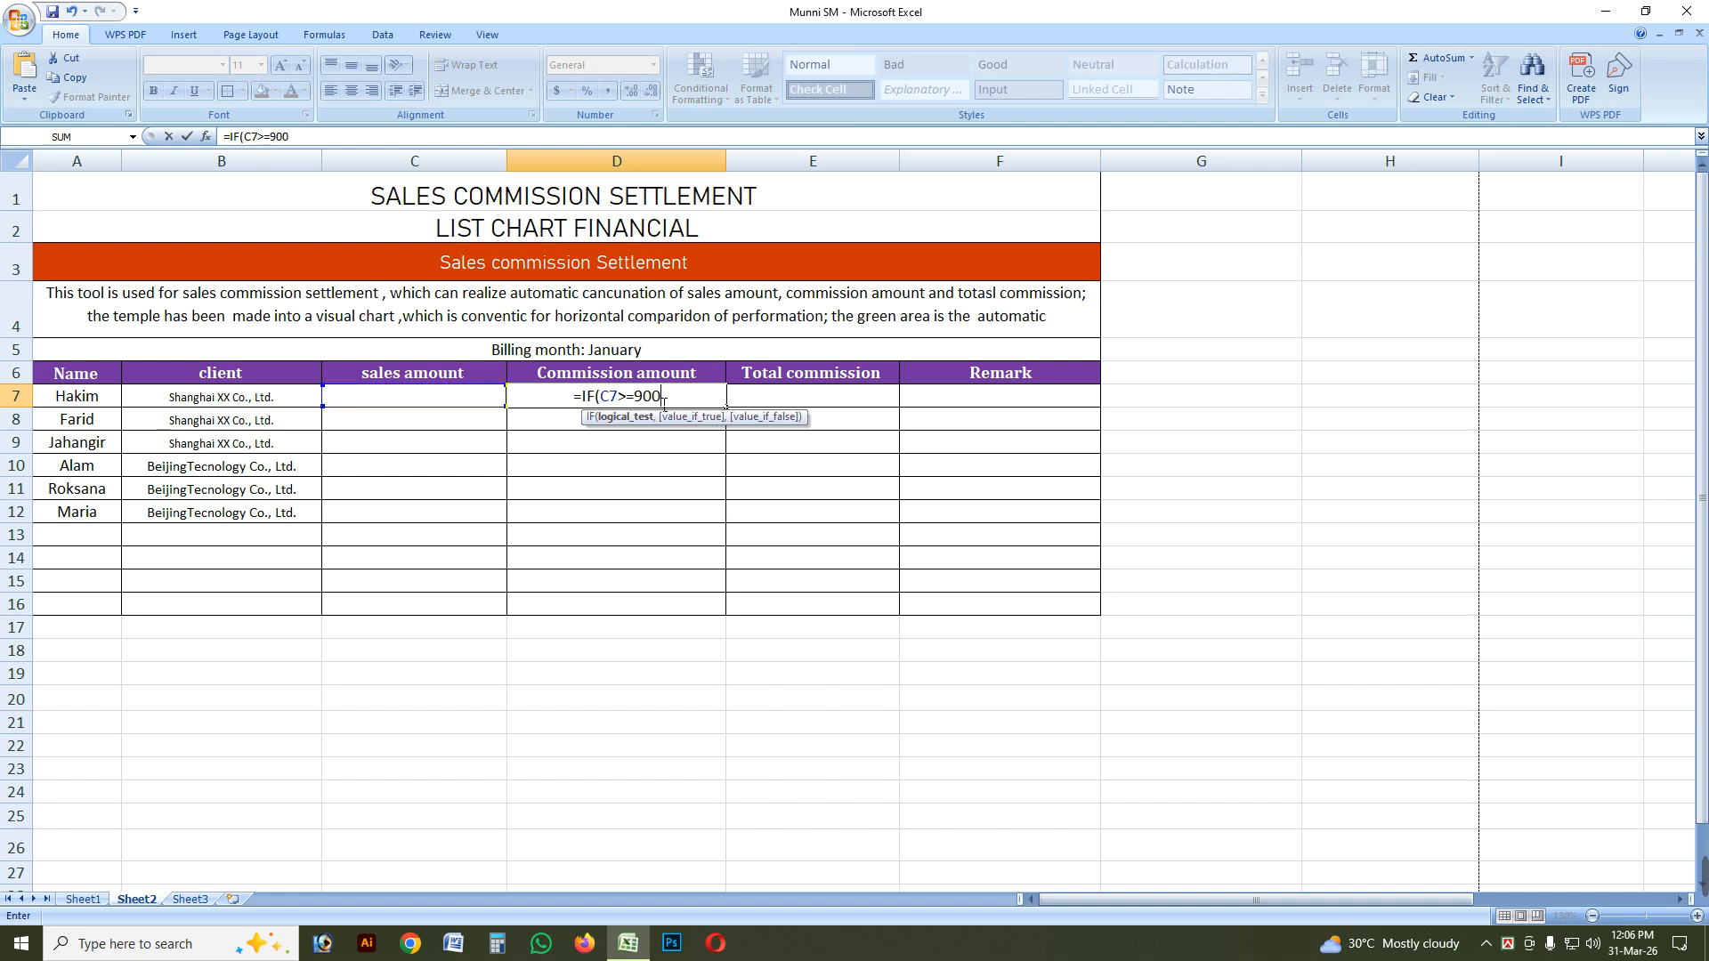
type("00")
left_click_drag(675, 401, 591, 403)
left_click(627, 402)
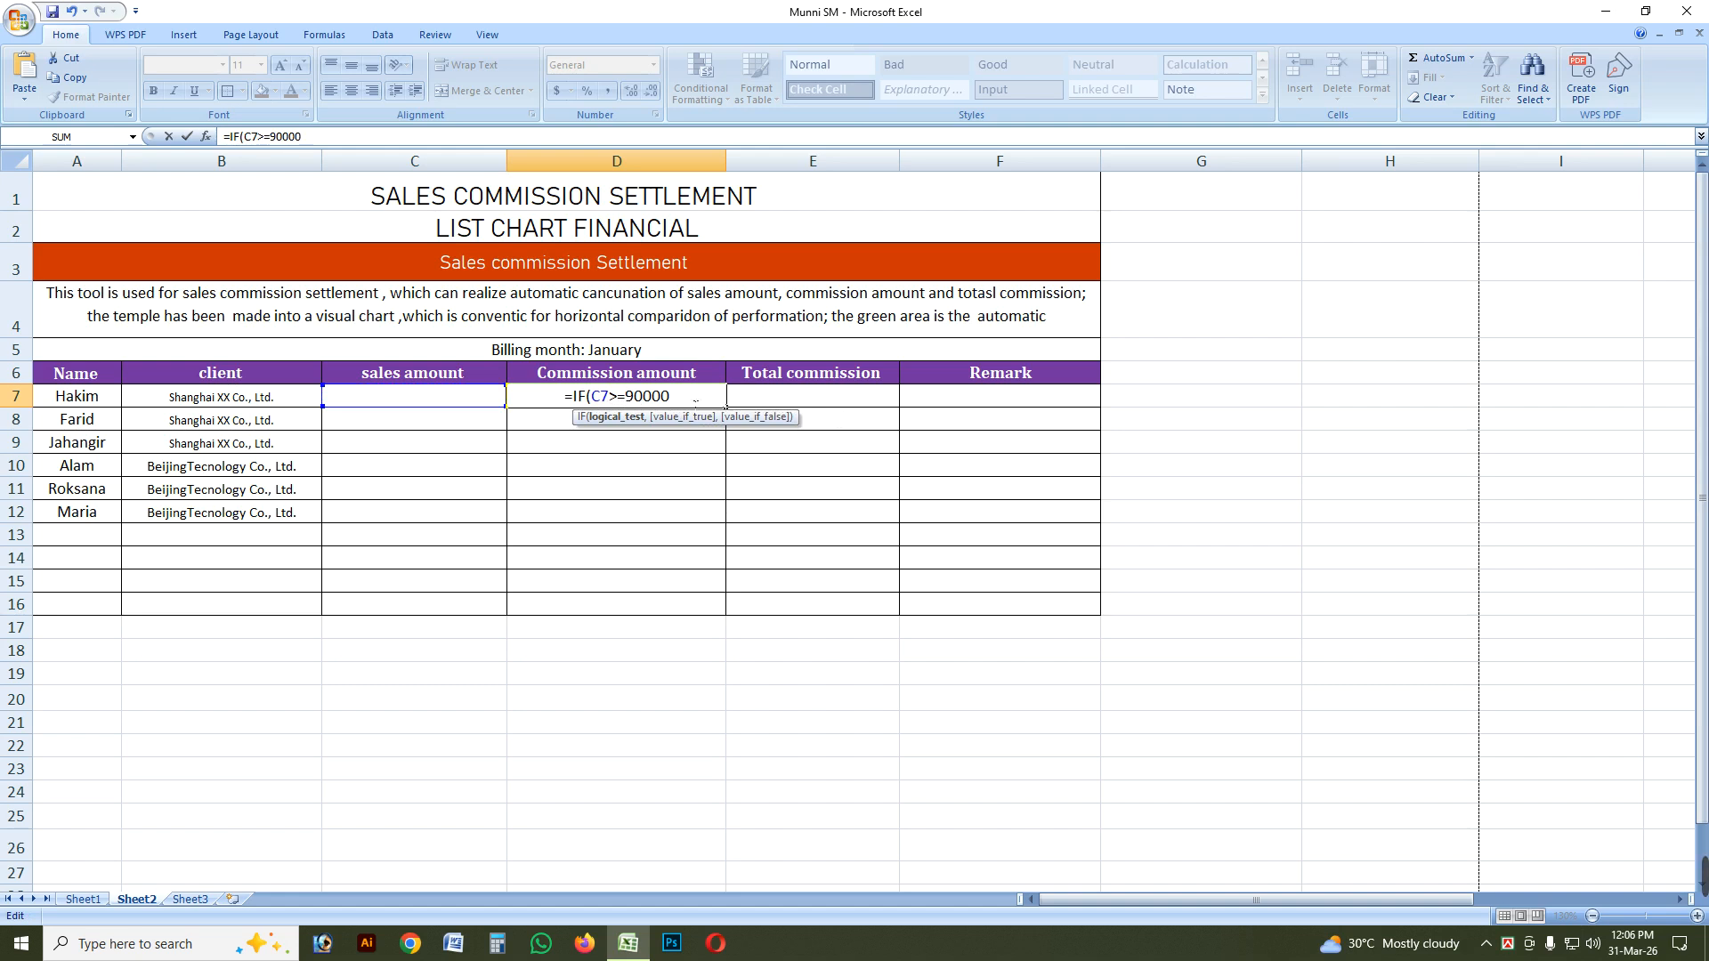
Add C7*15% as the value-if-true argument of the IF formula in D7.
type(",")
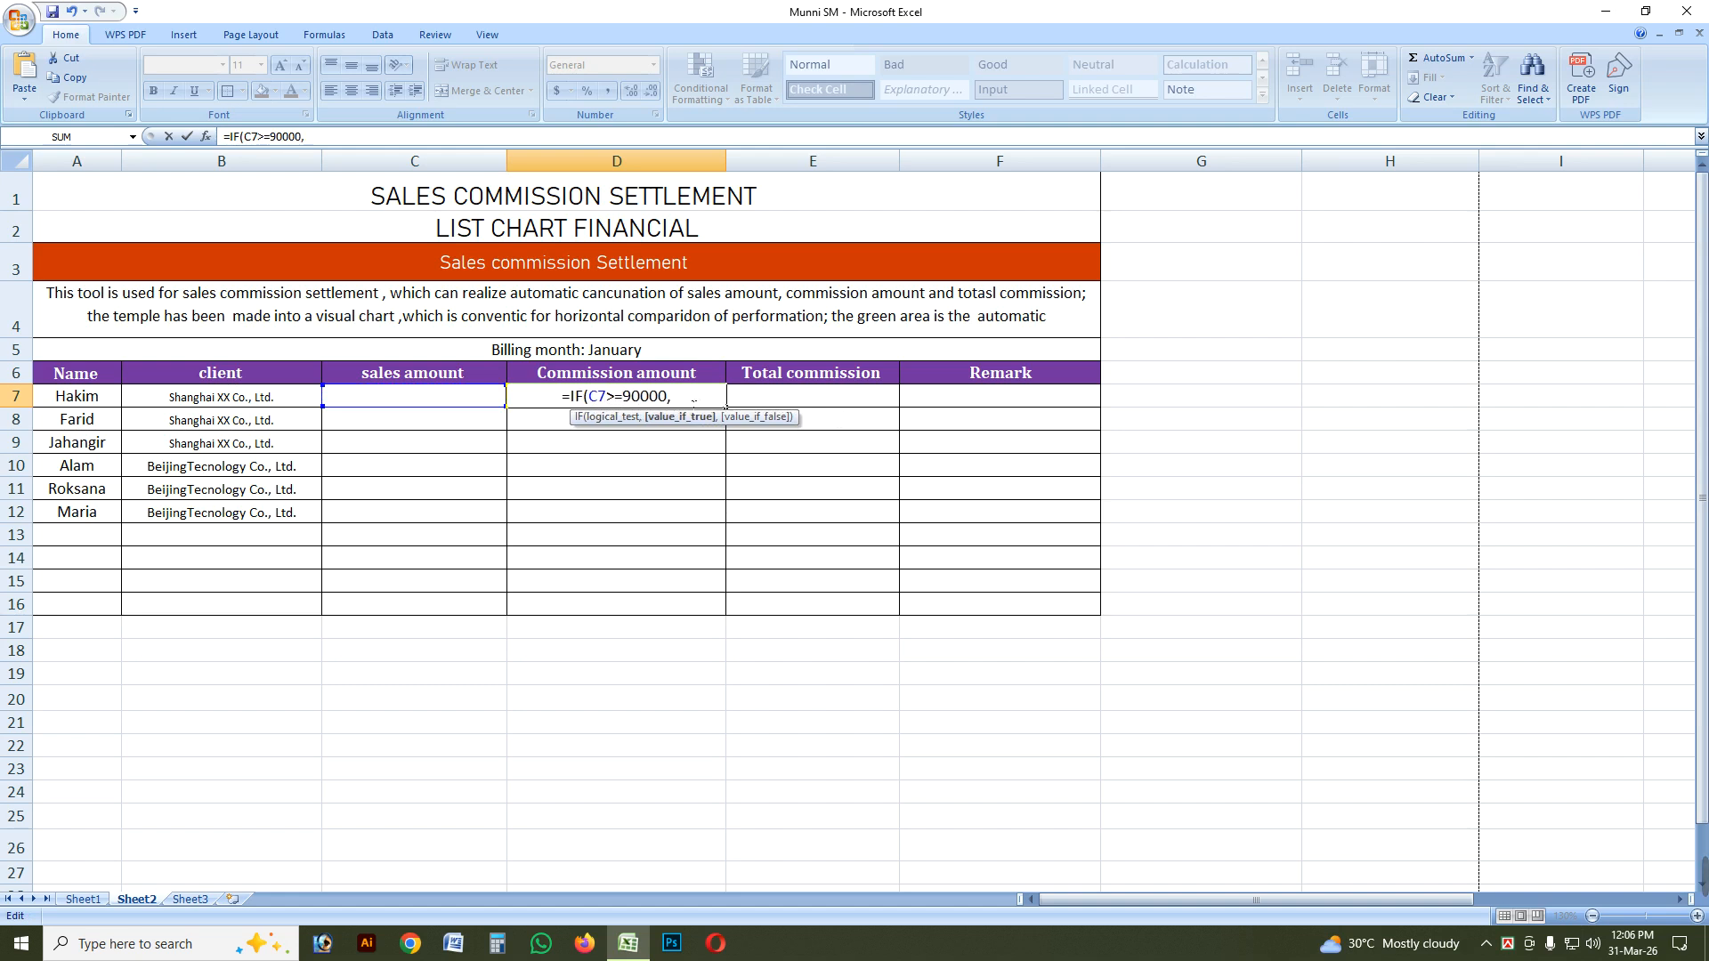
left_click(404, 400)
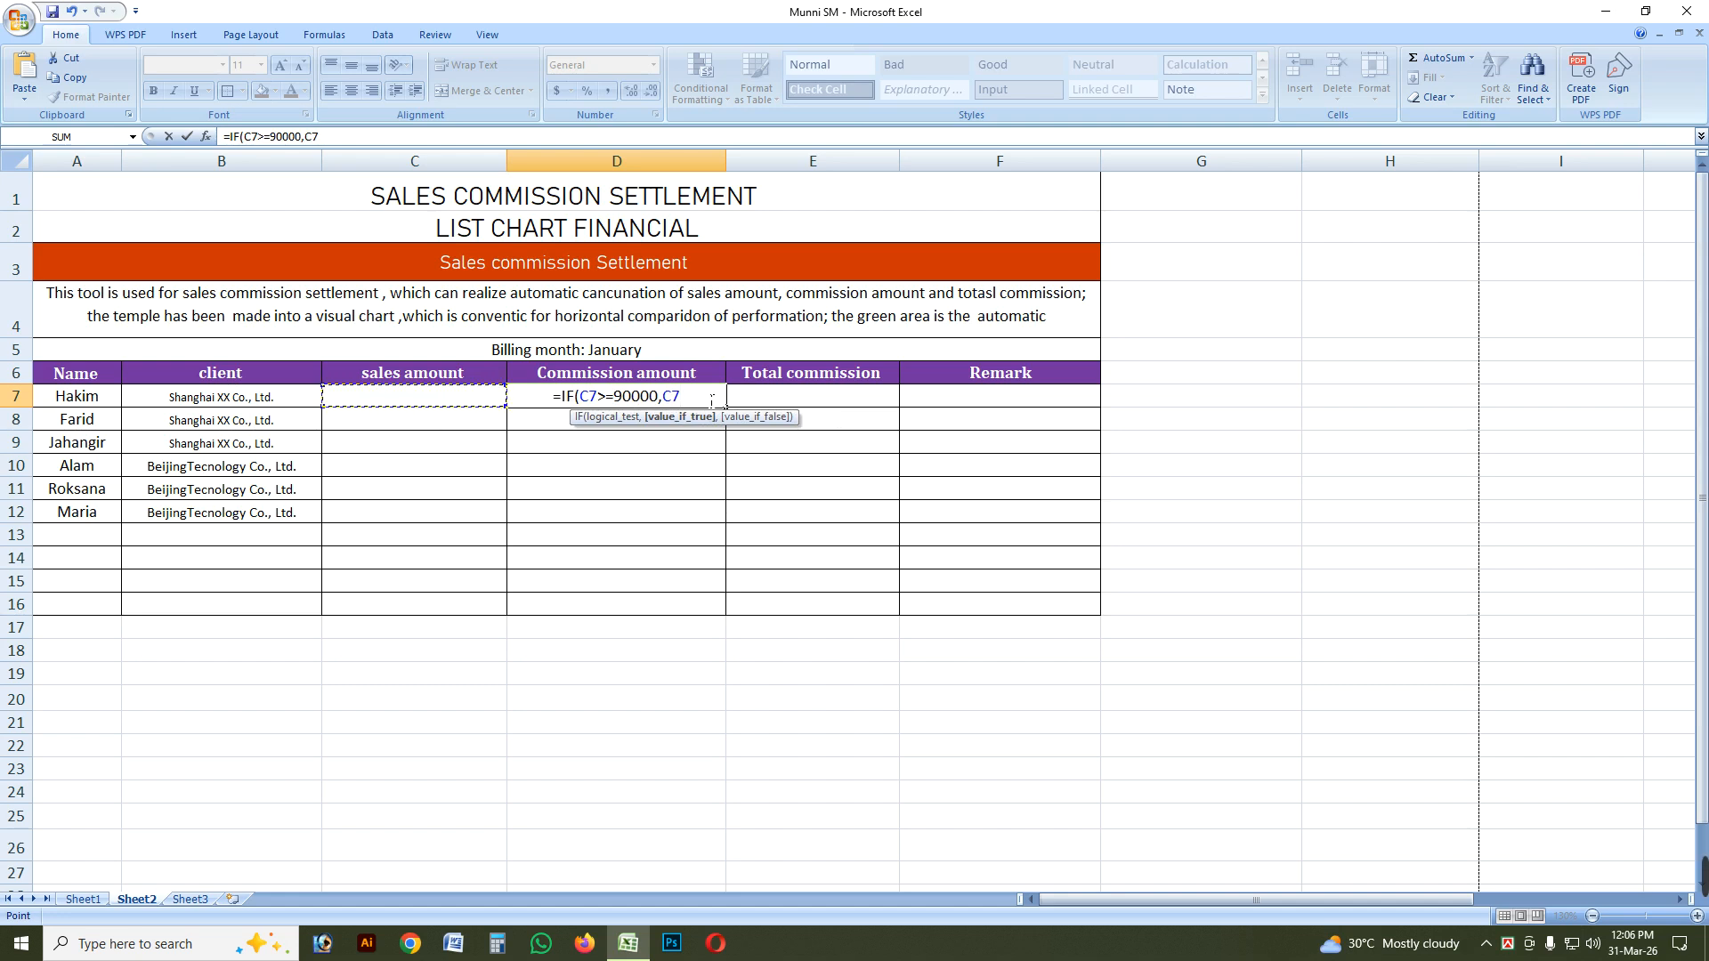
type("*15")
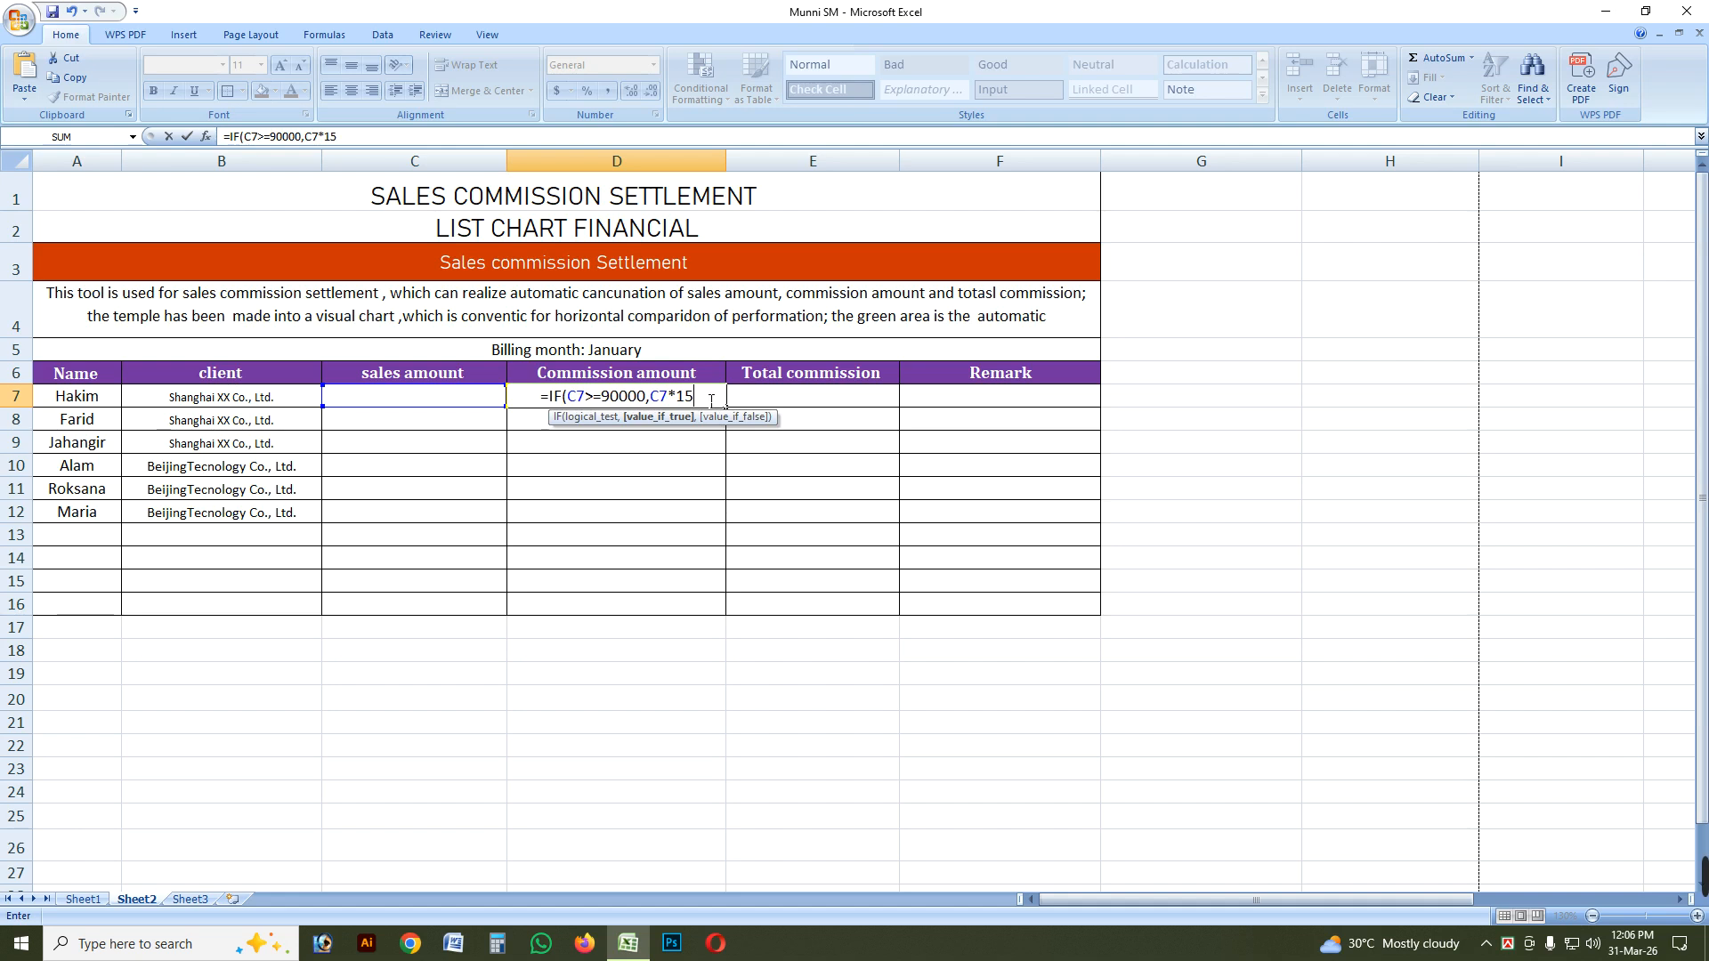
type("%")
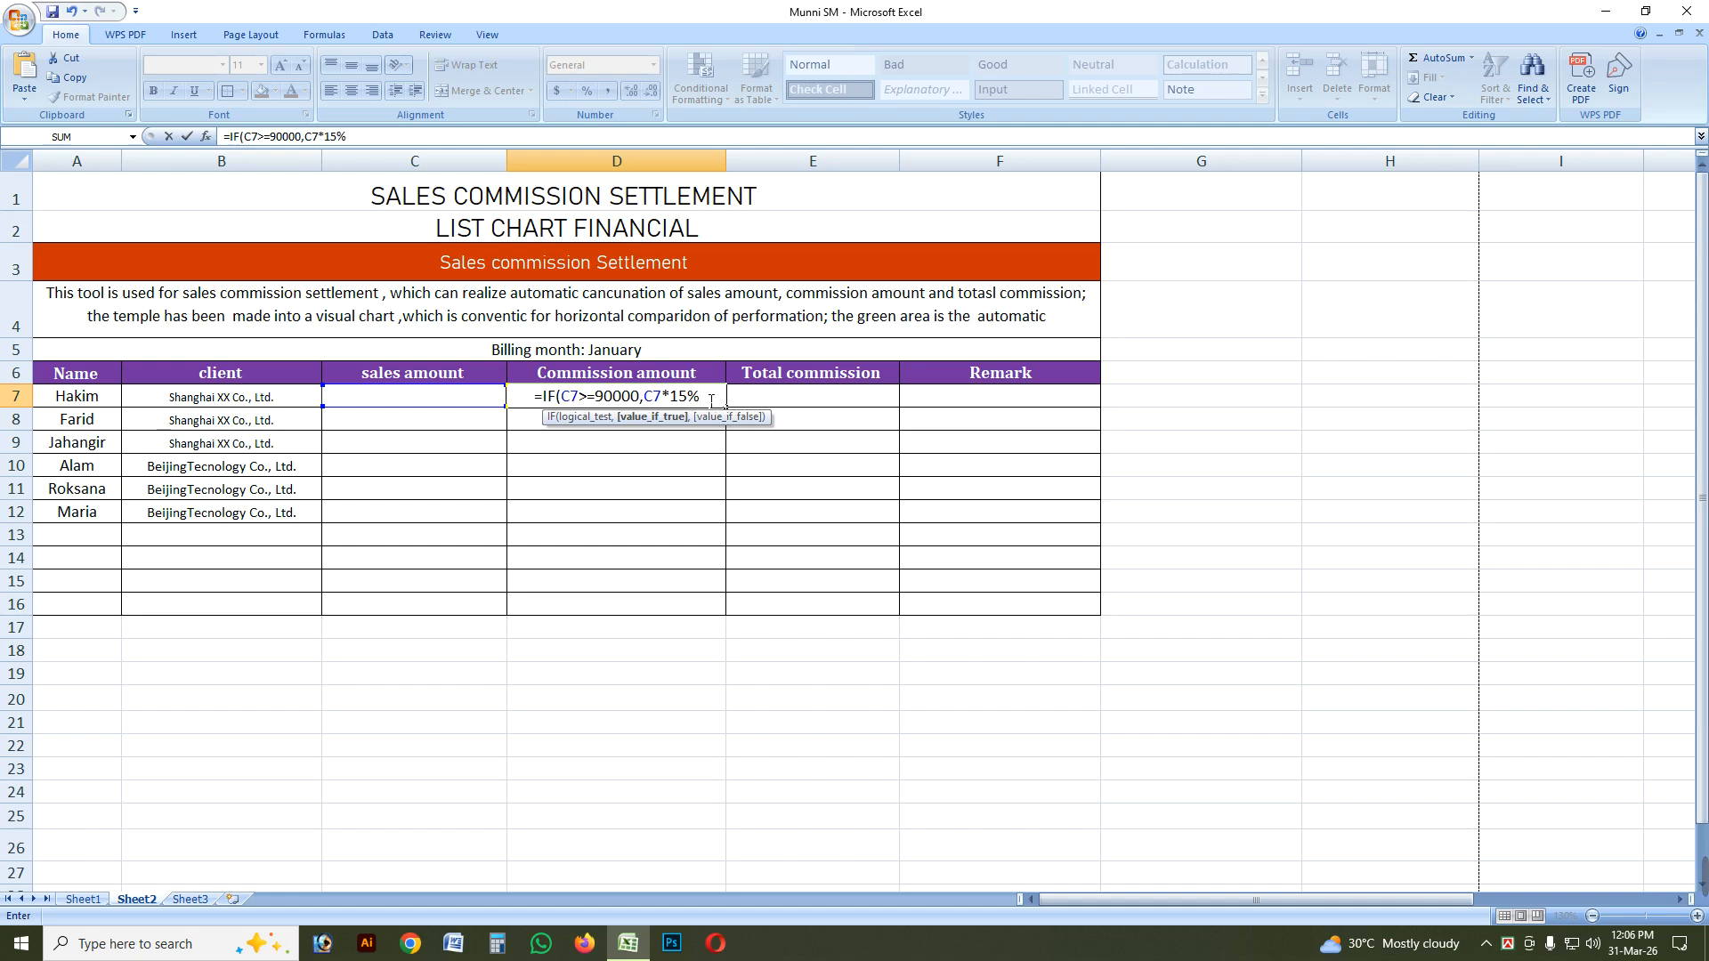
type(",")
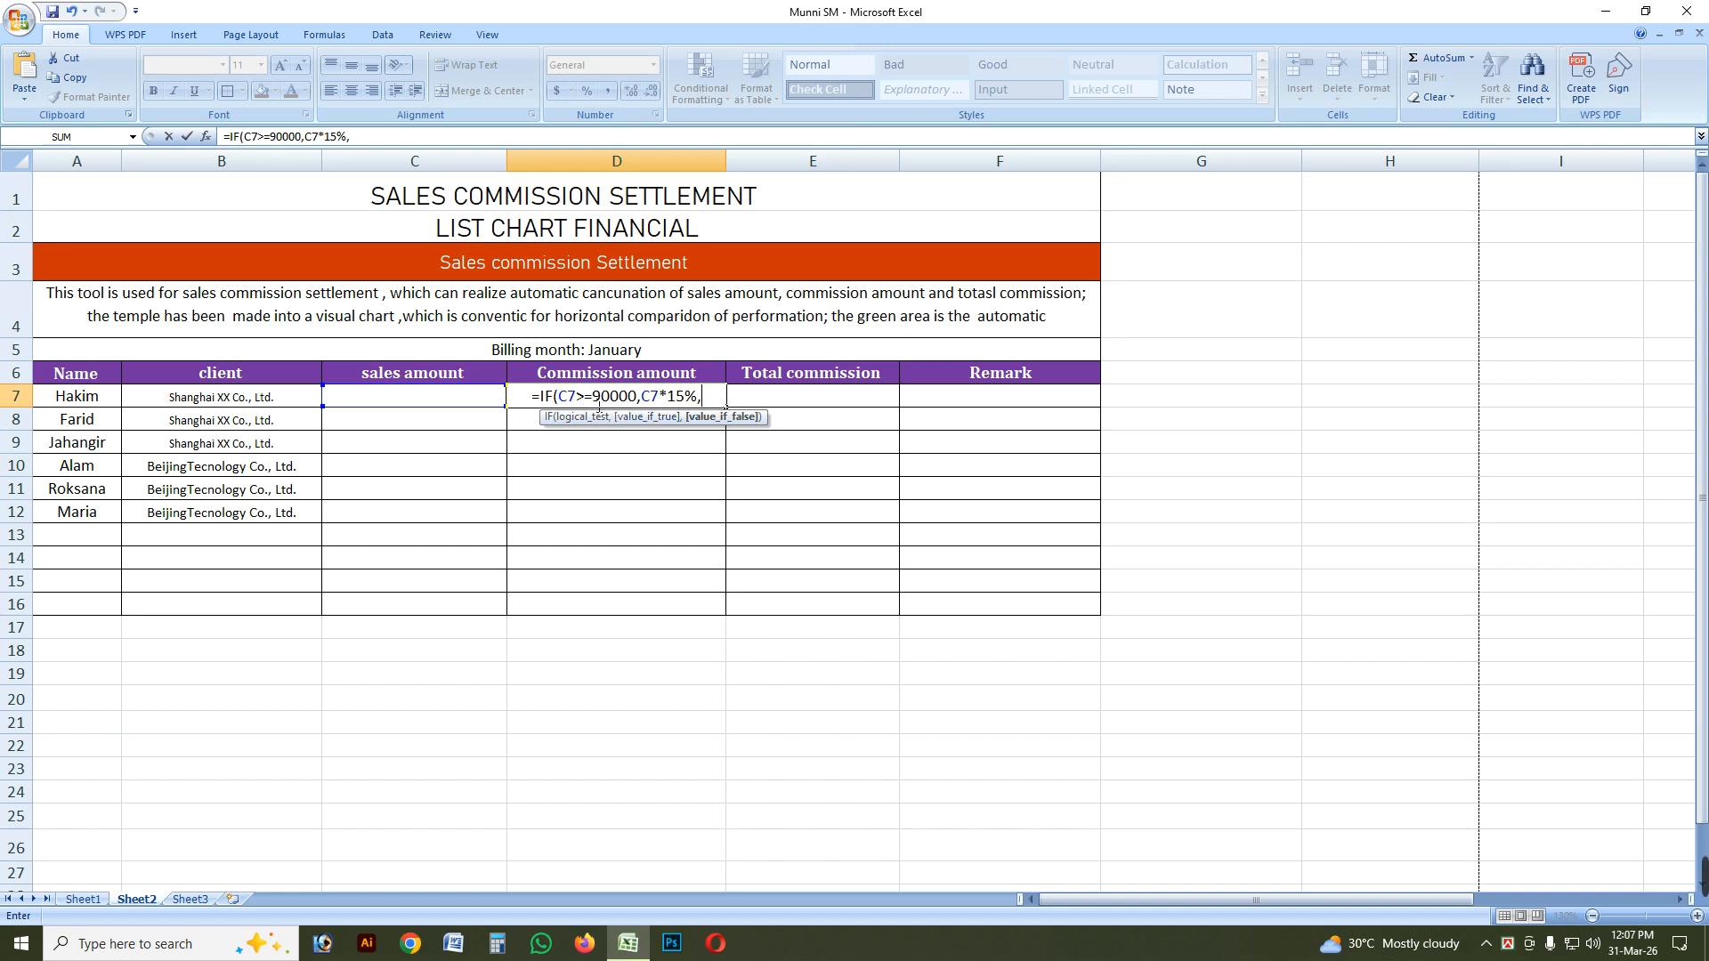
Nest a second IF in the value-if-false argument of the D7 formula, with the logical test C7>=60000.
left_click_drag(592, 397, 640, 398)
left_click(585, 398)
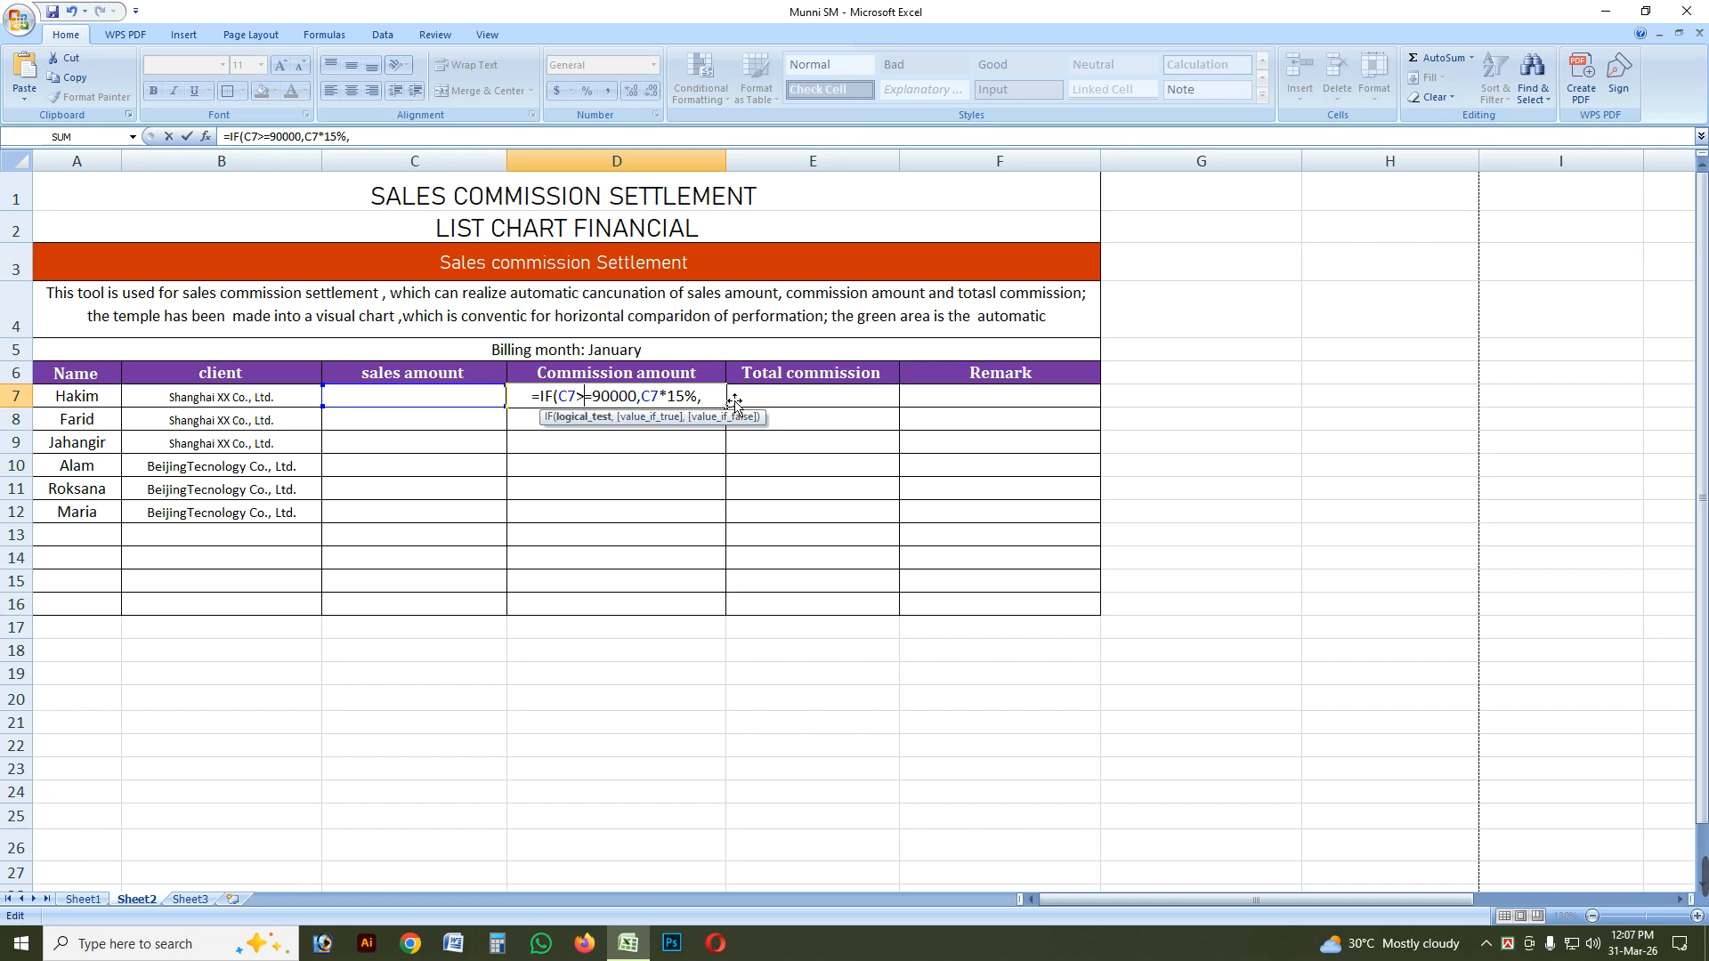
left_click(721, 400)
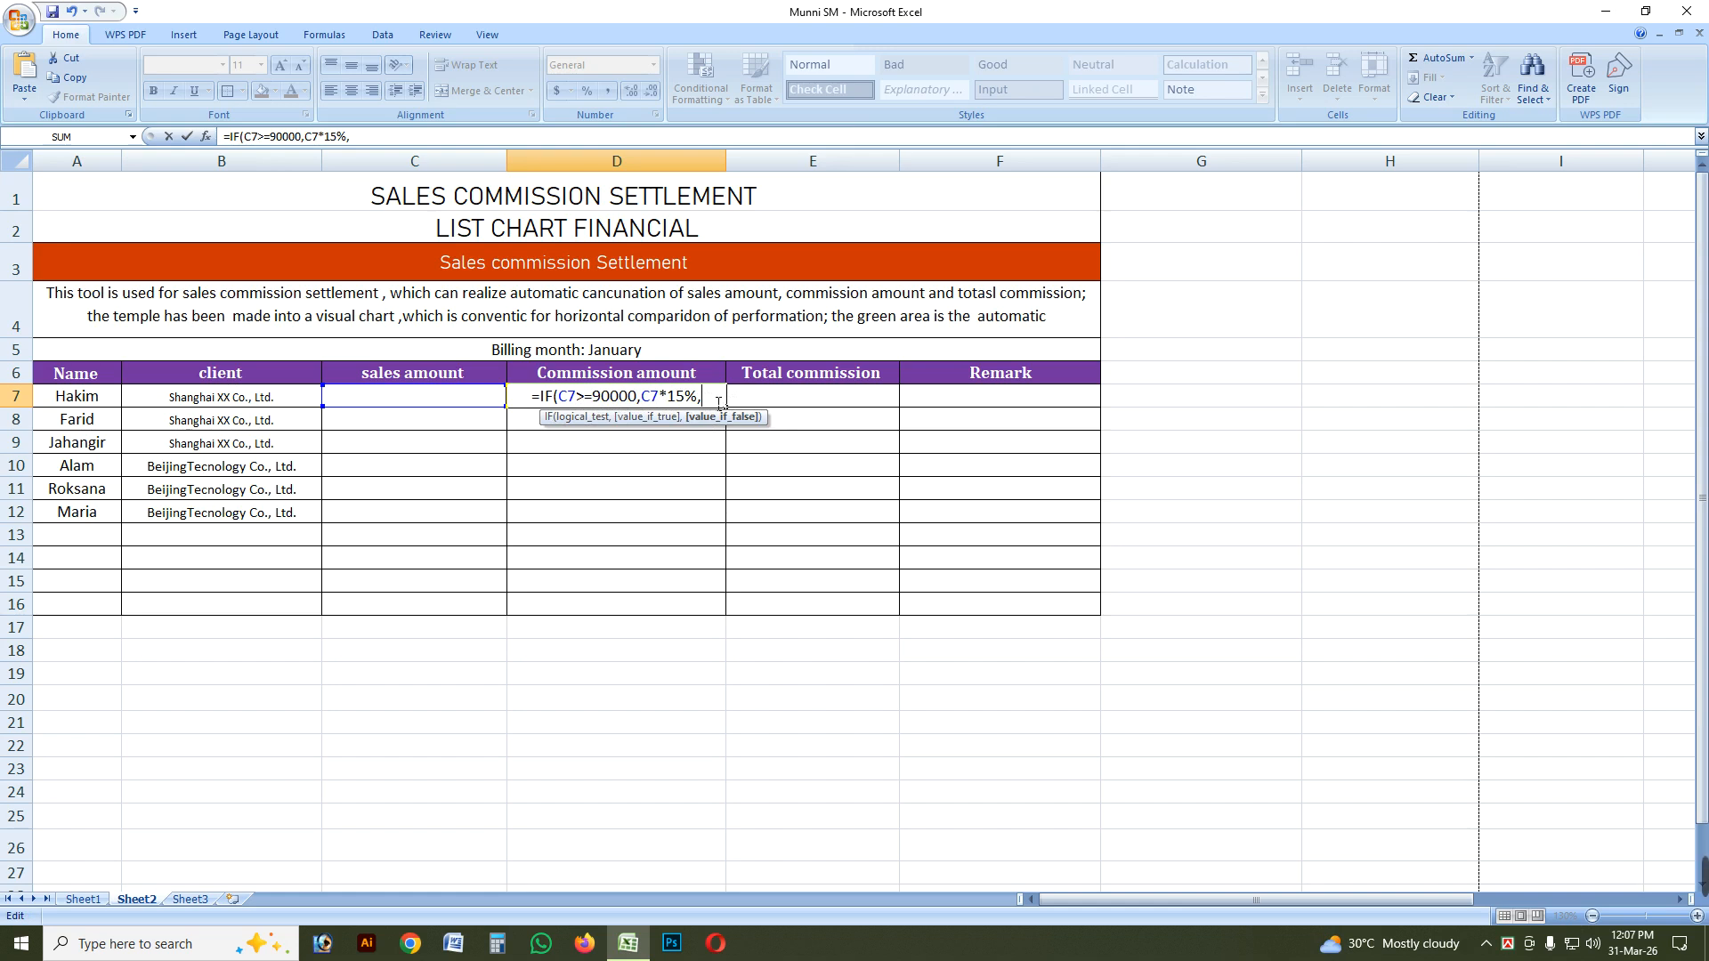
type("if")
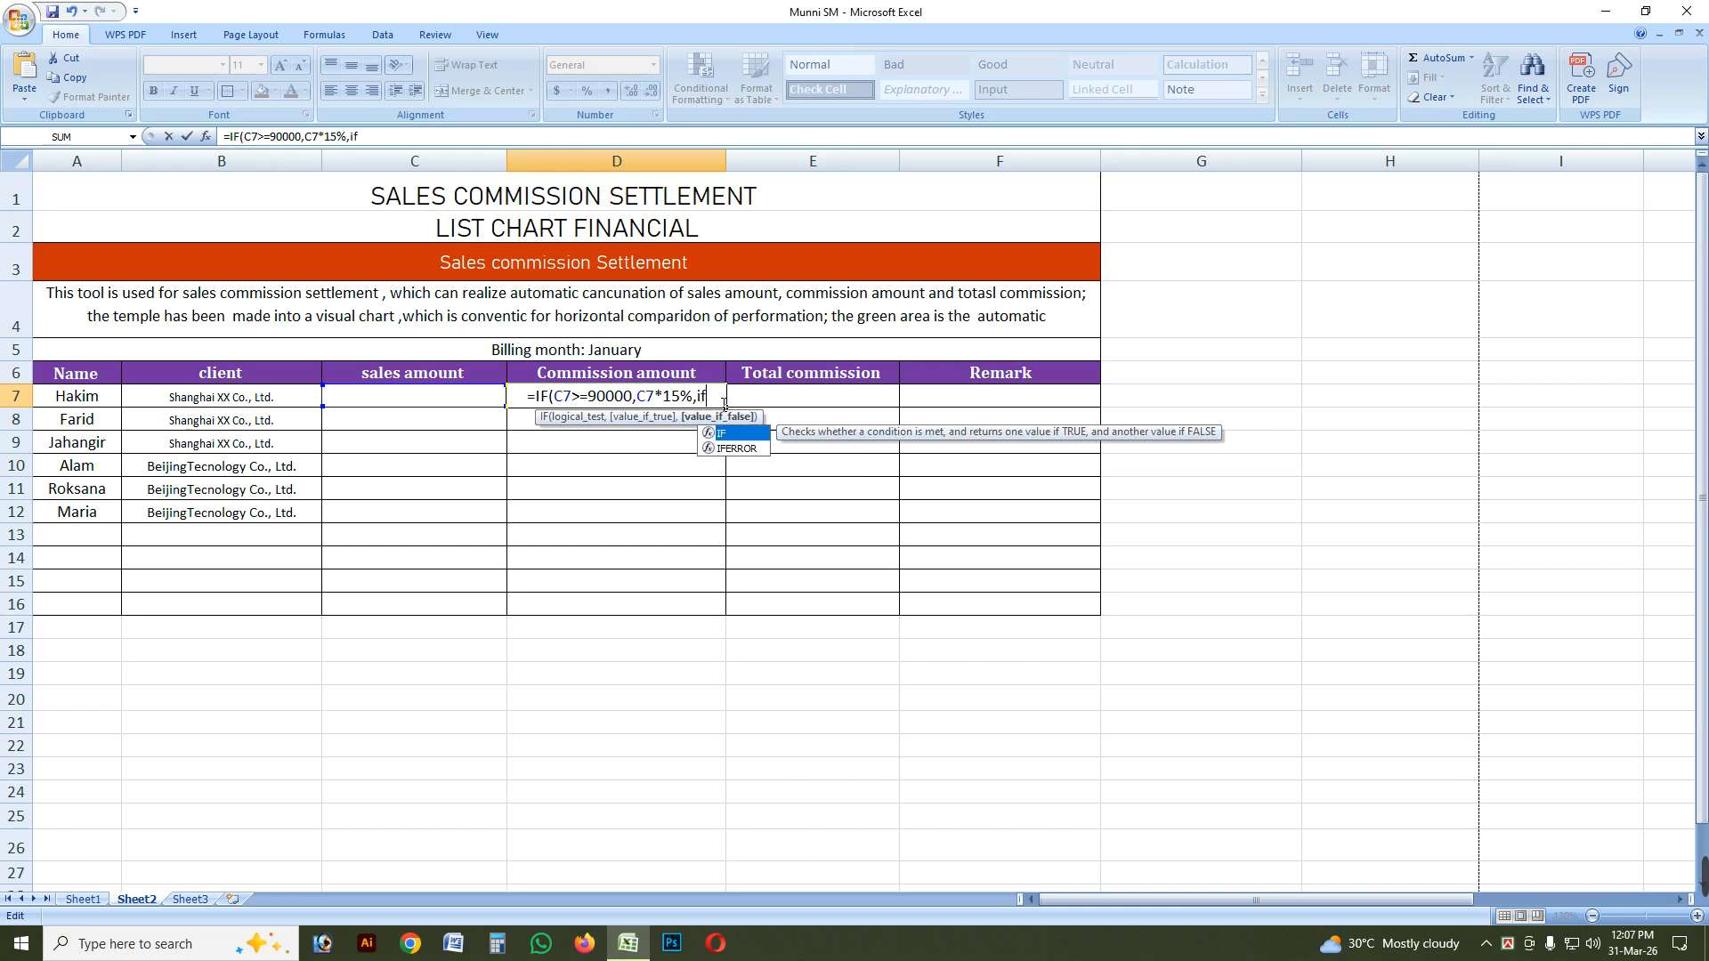
double_click(731, 434)
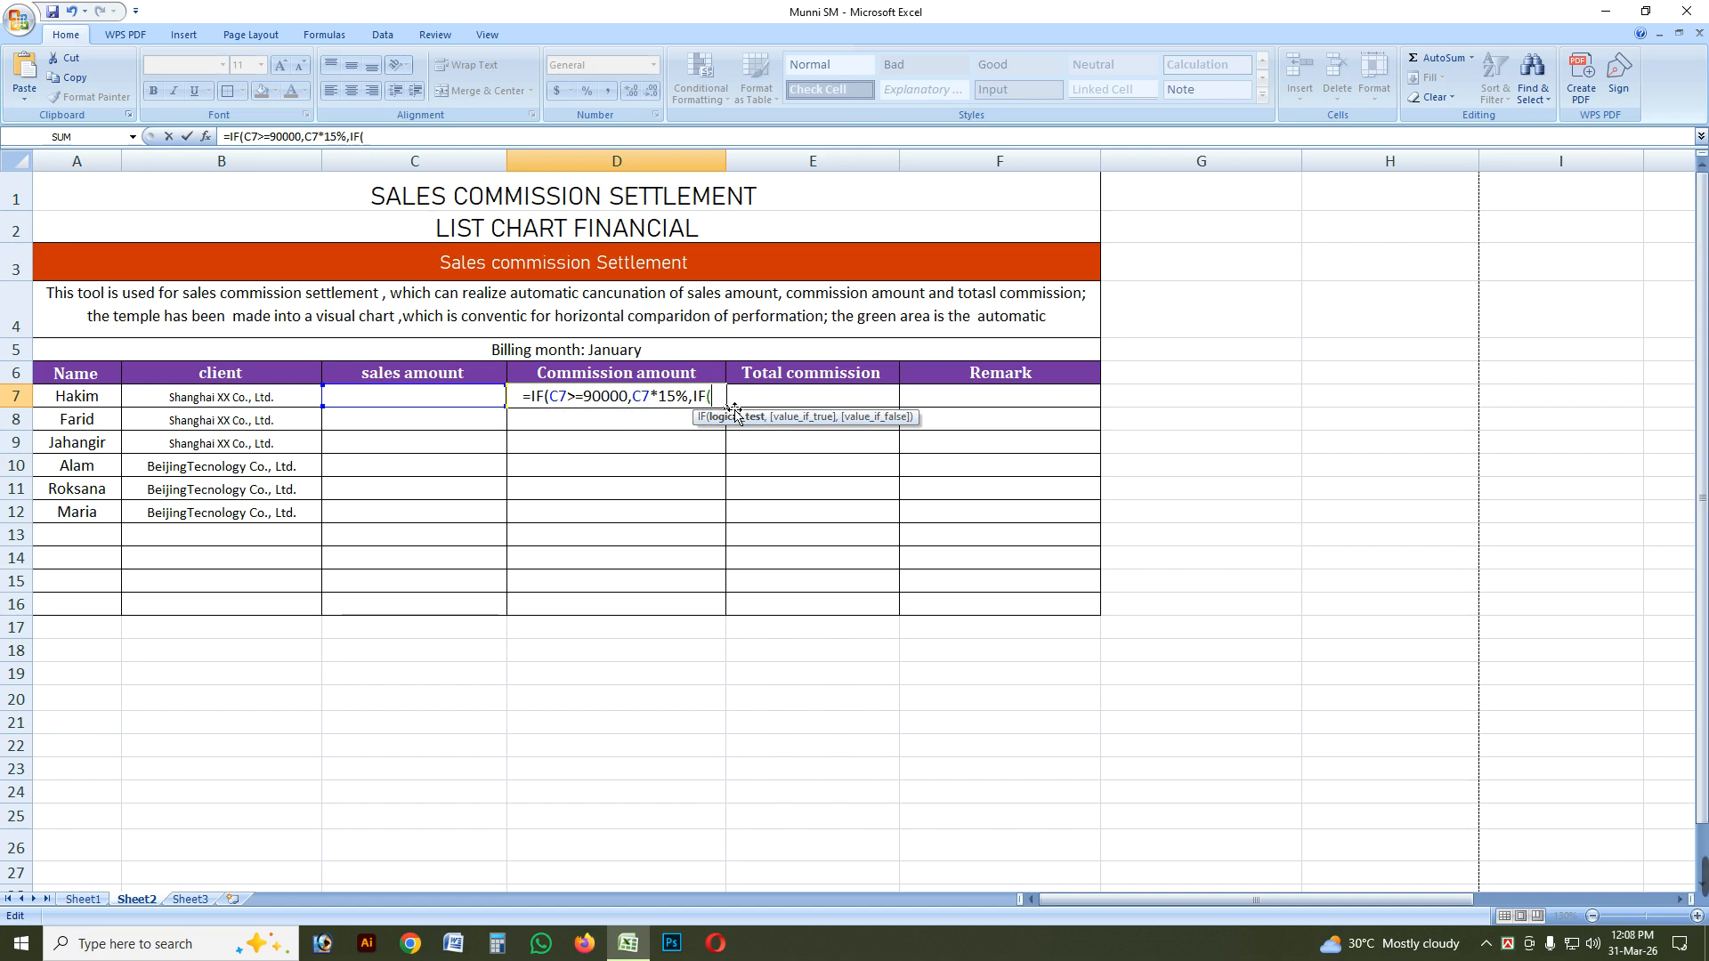
left_click(413, 397)
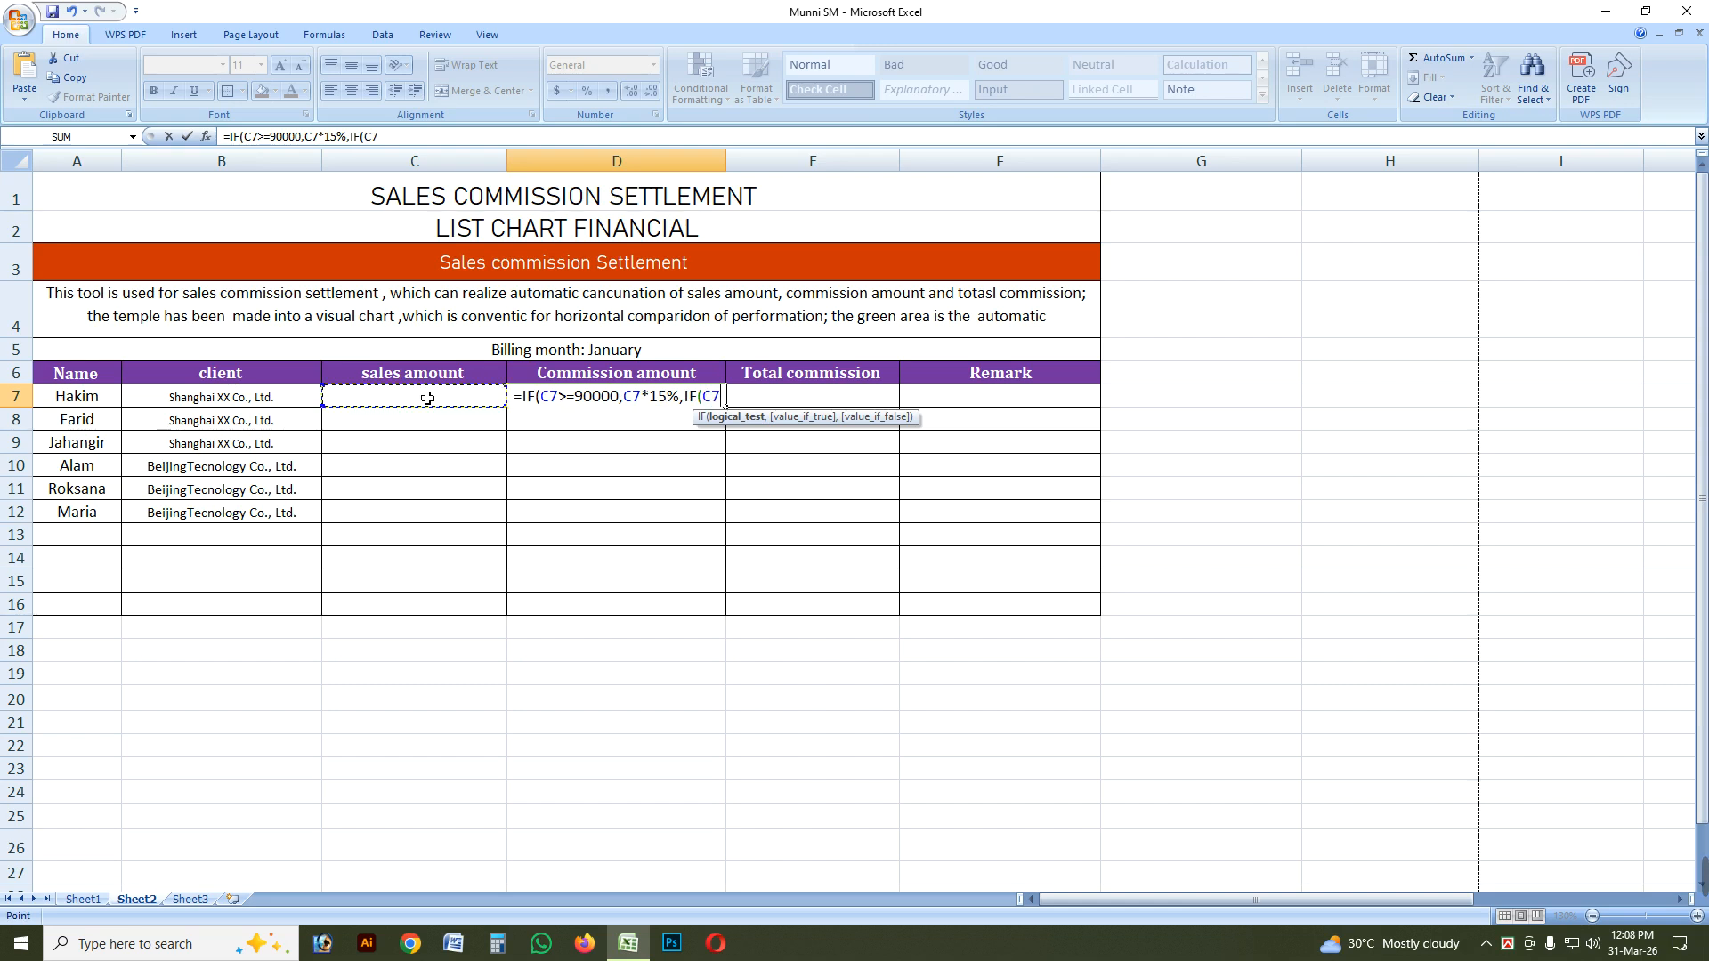
type(">")
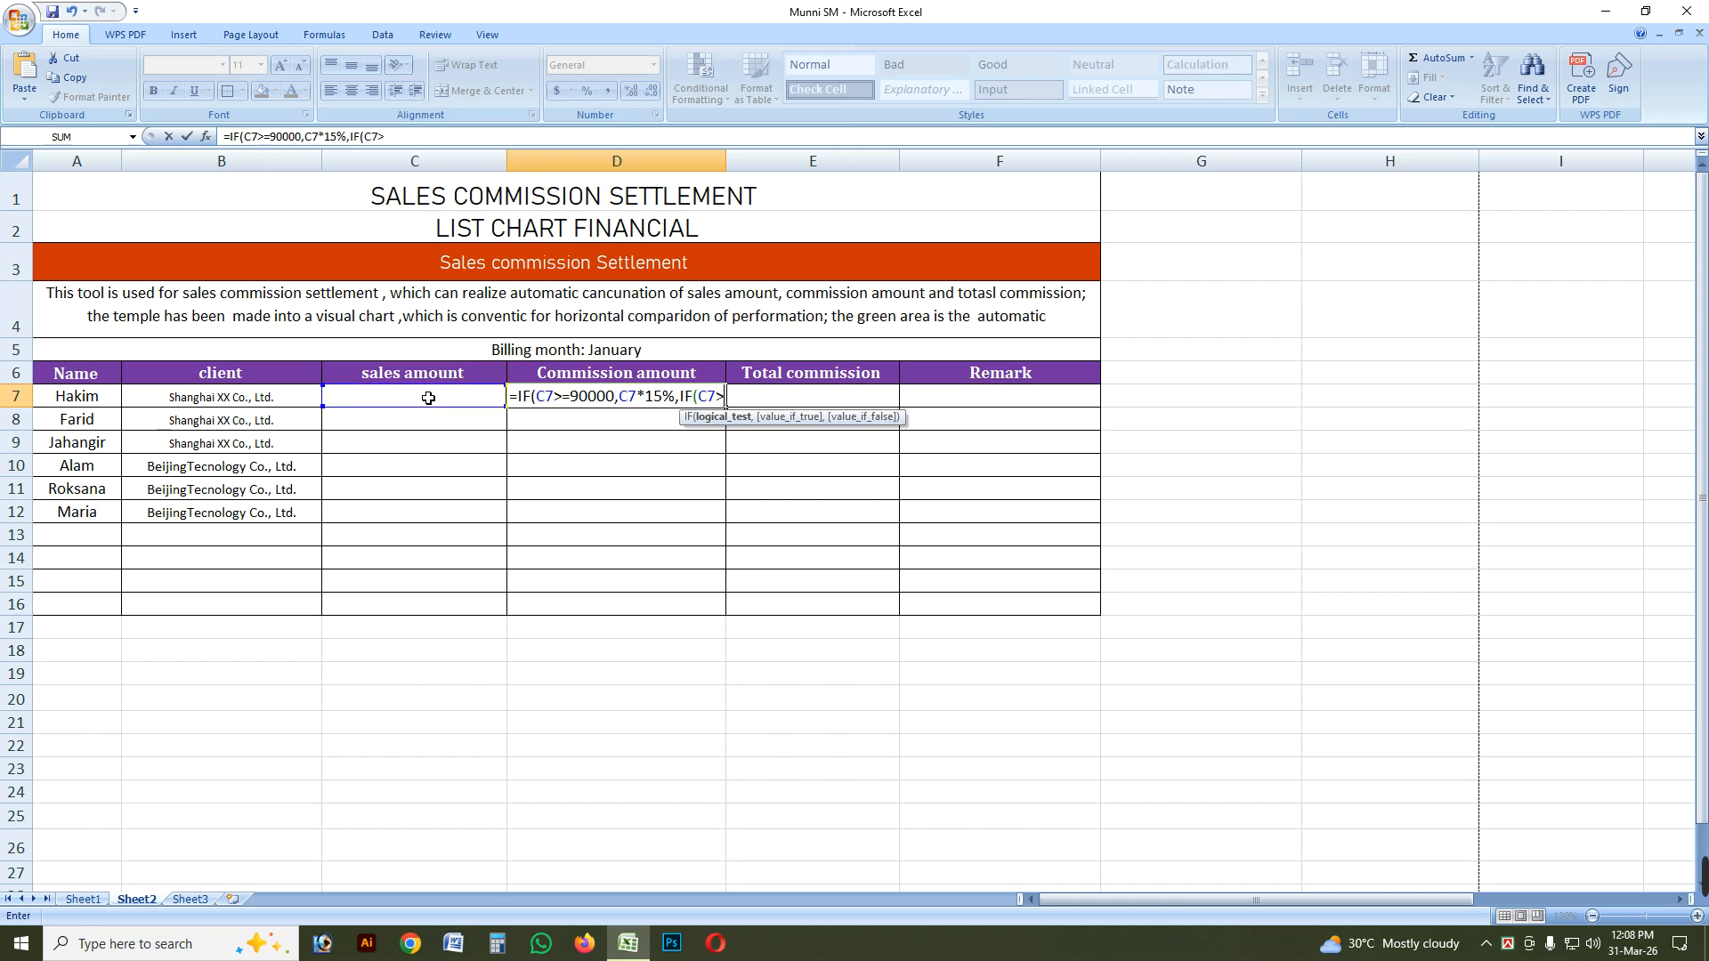
type("=")
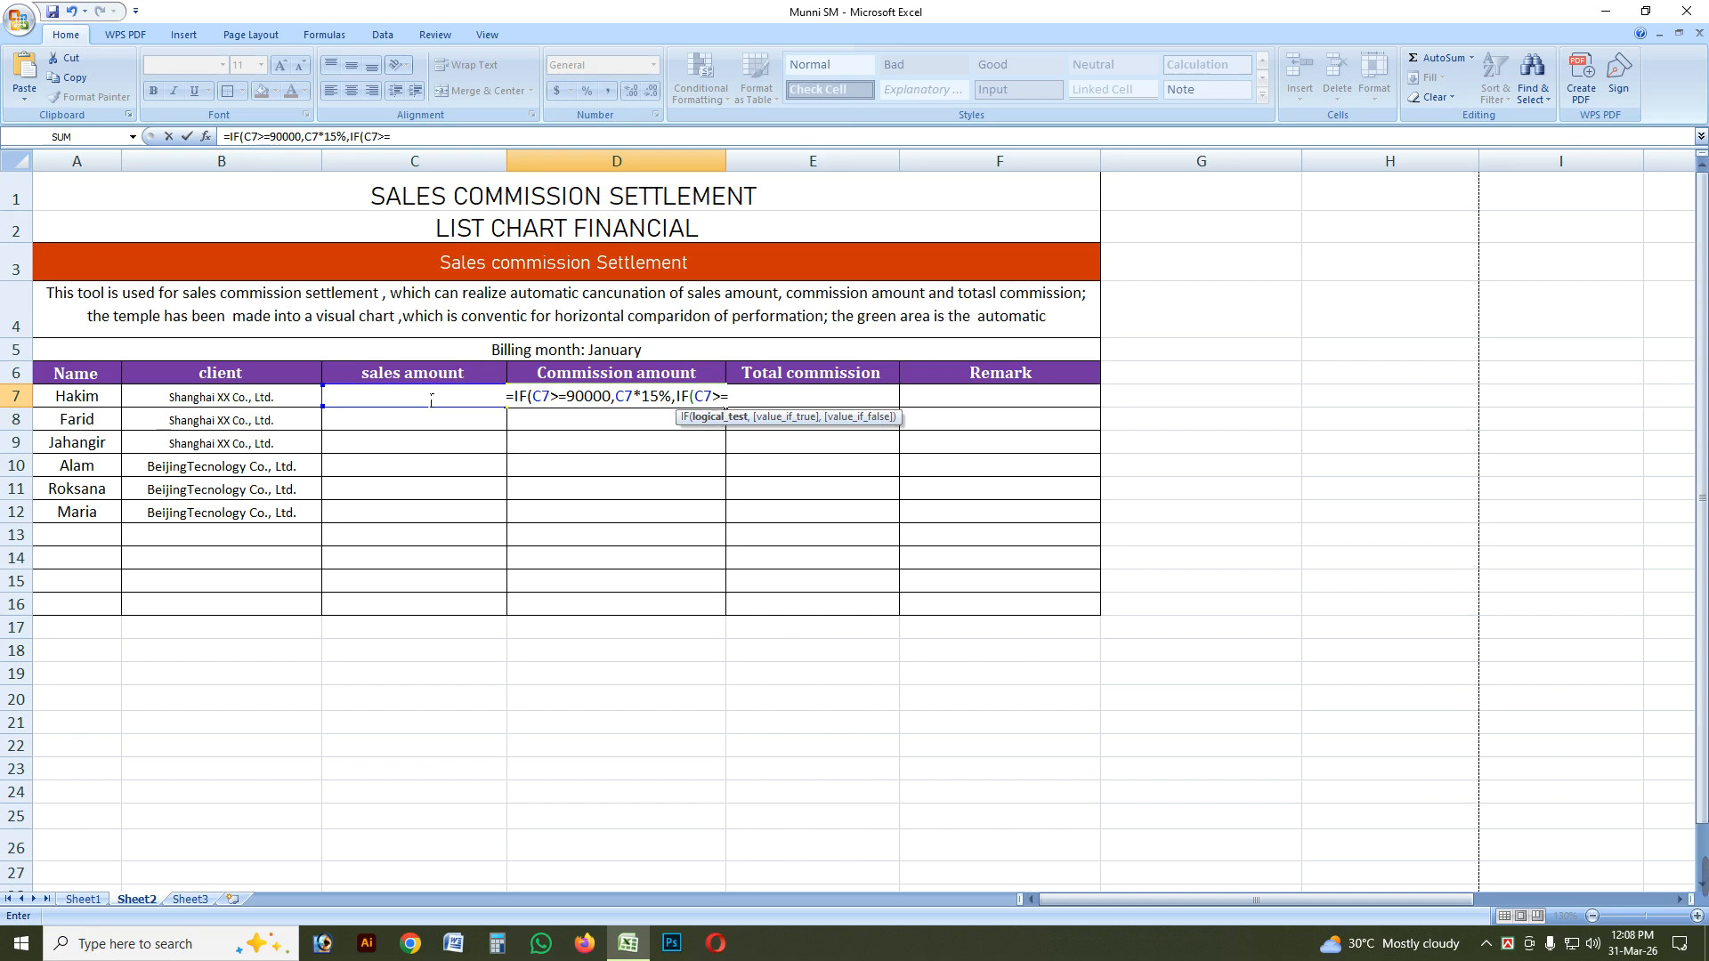
type("60000")
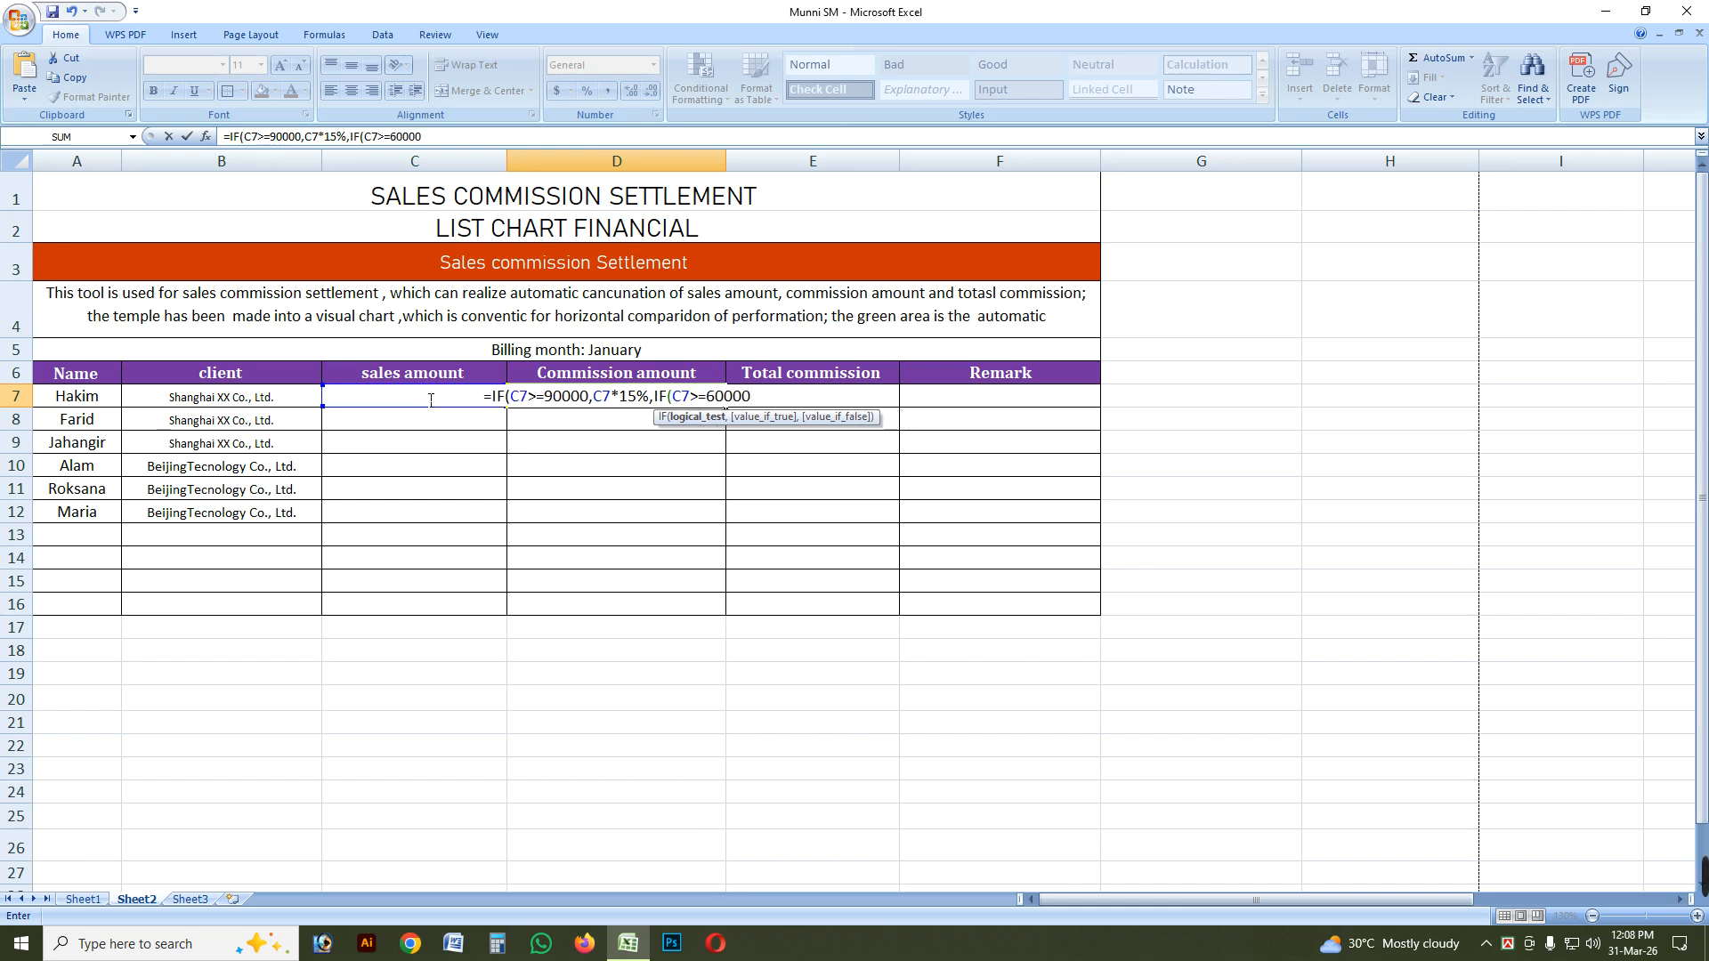
type(",")
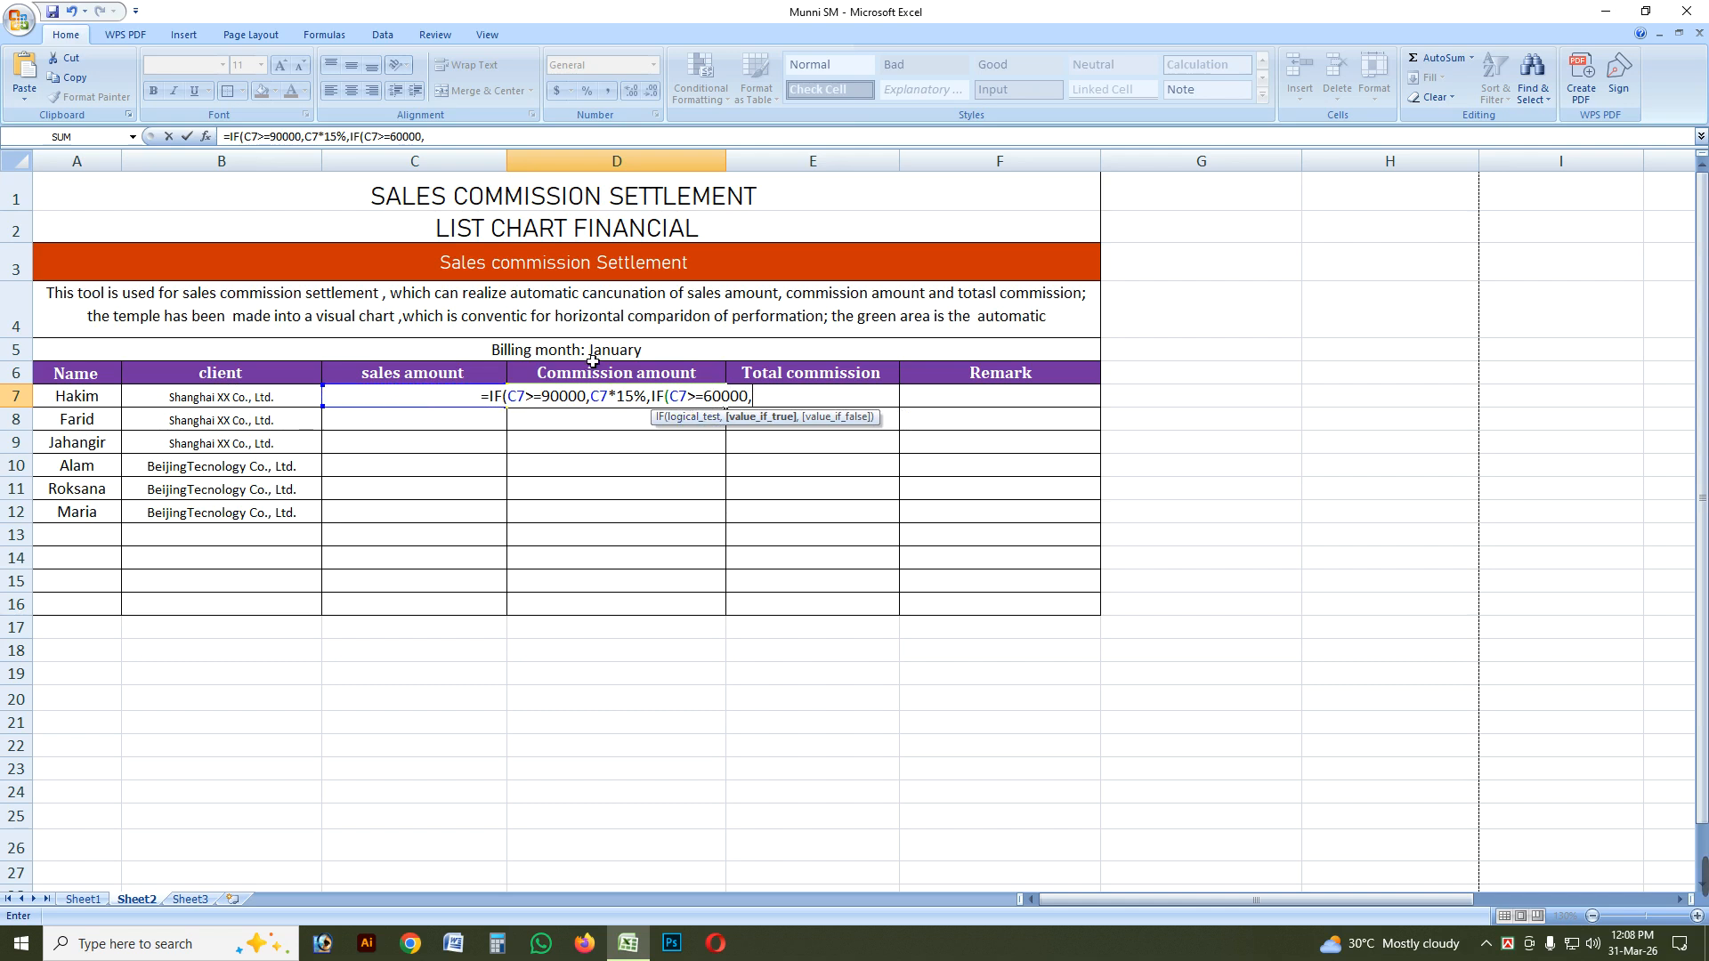
Add C7*12% as the second IF's value-if-true argument and start another IF as its value-if-false argument.
type("c7")
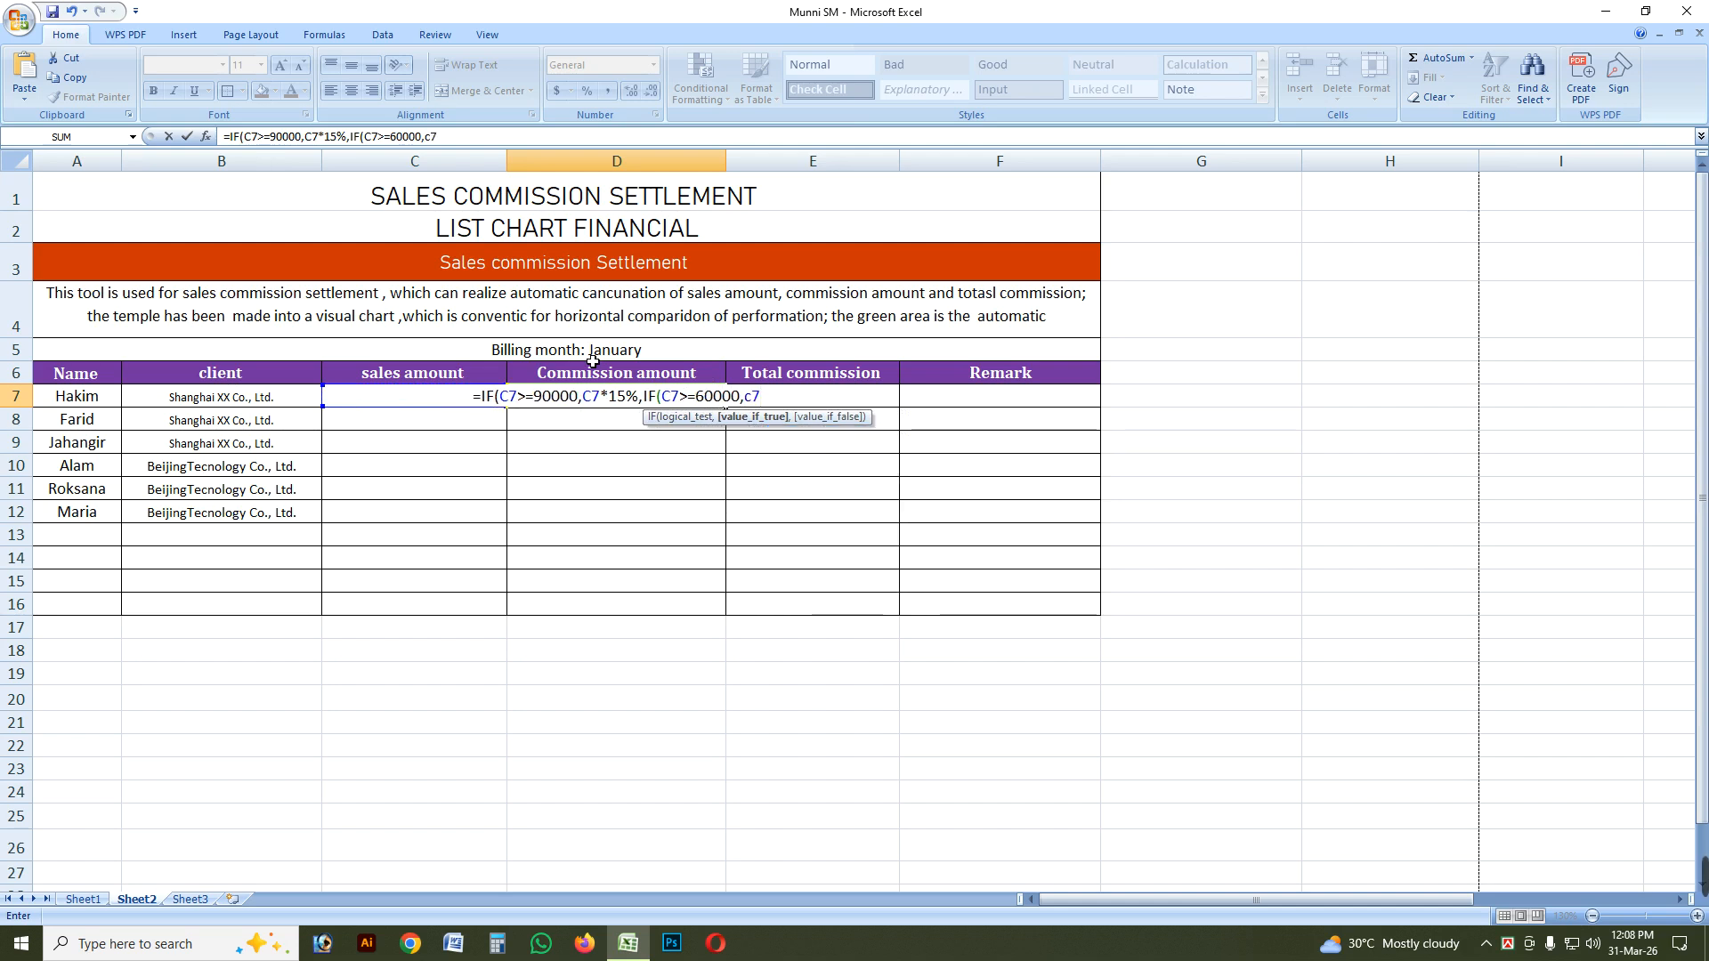
type("*")
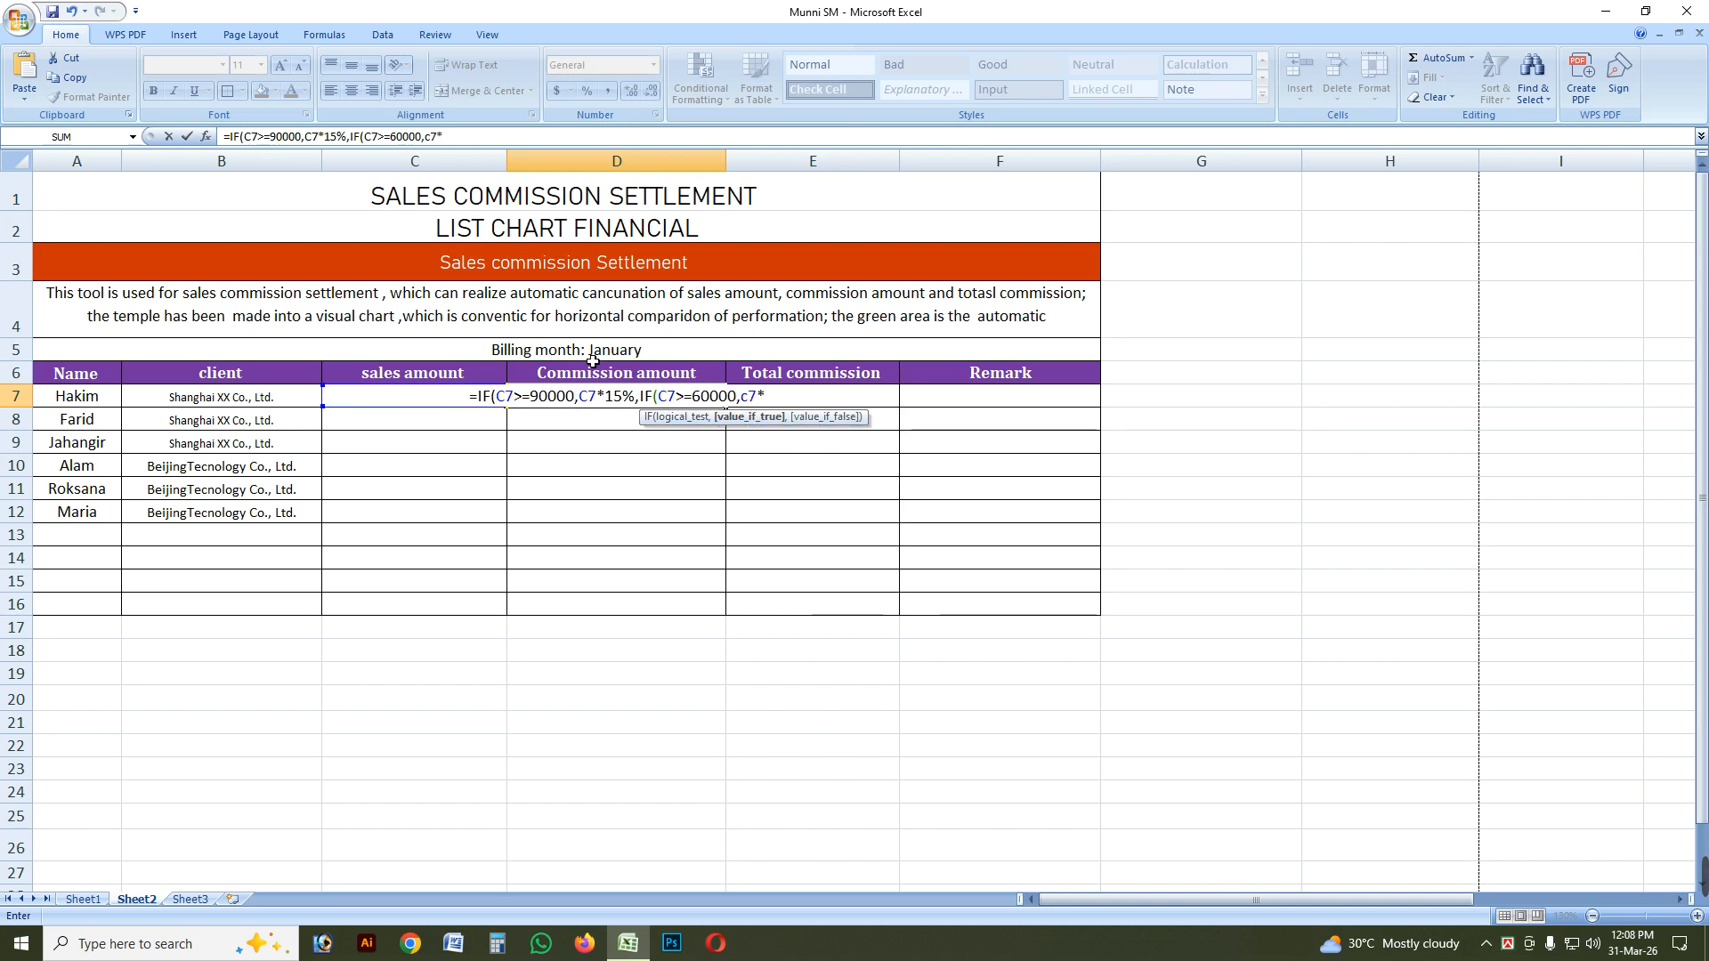
type("12")
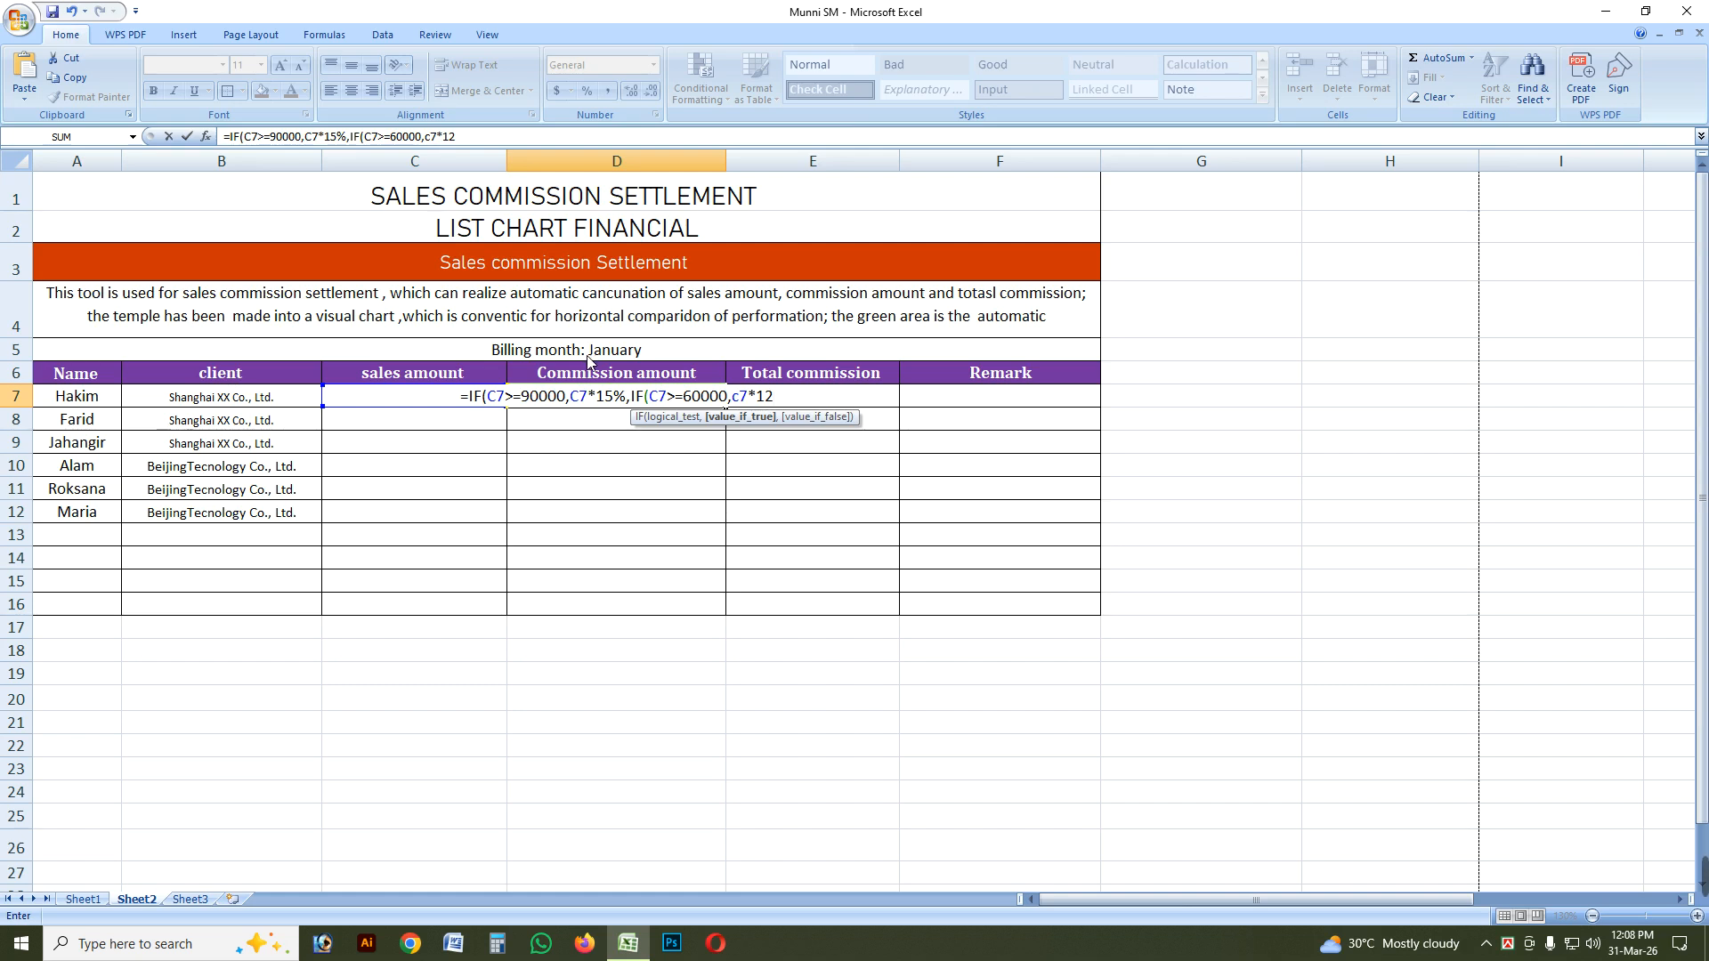
type("%,if")
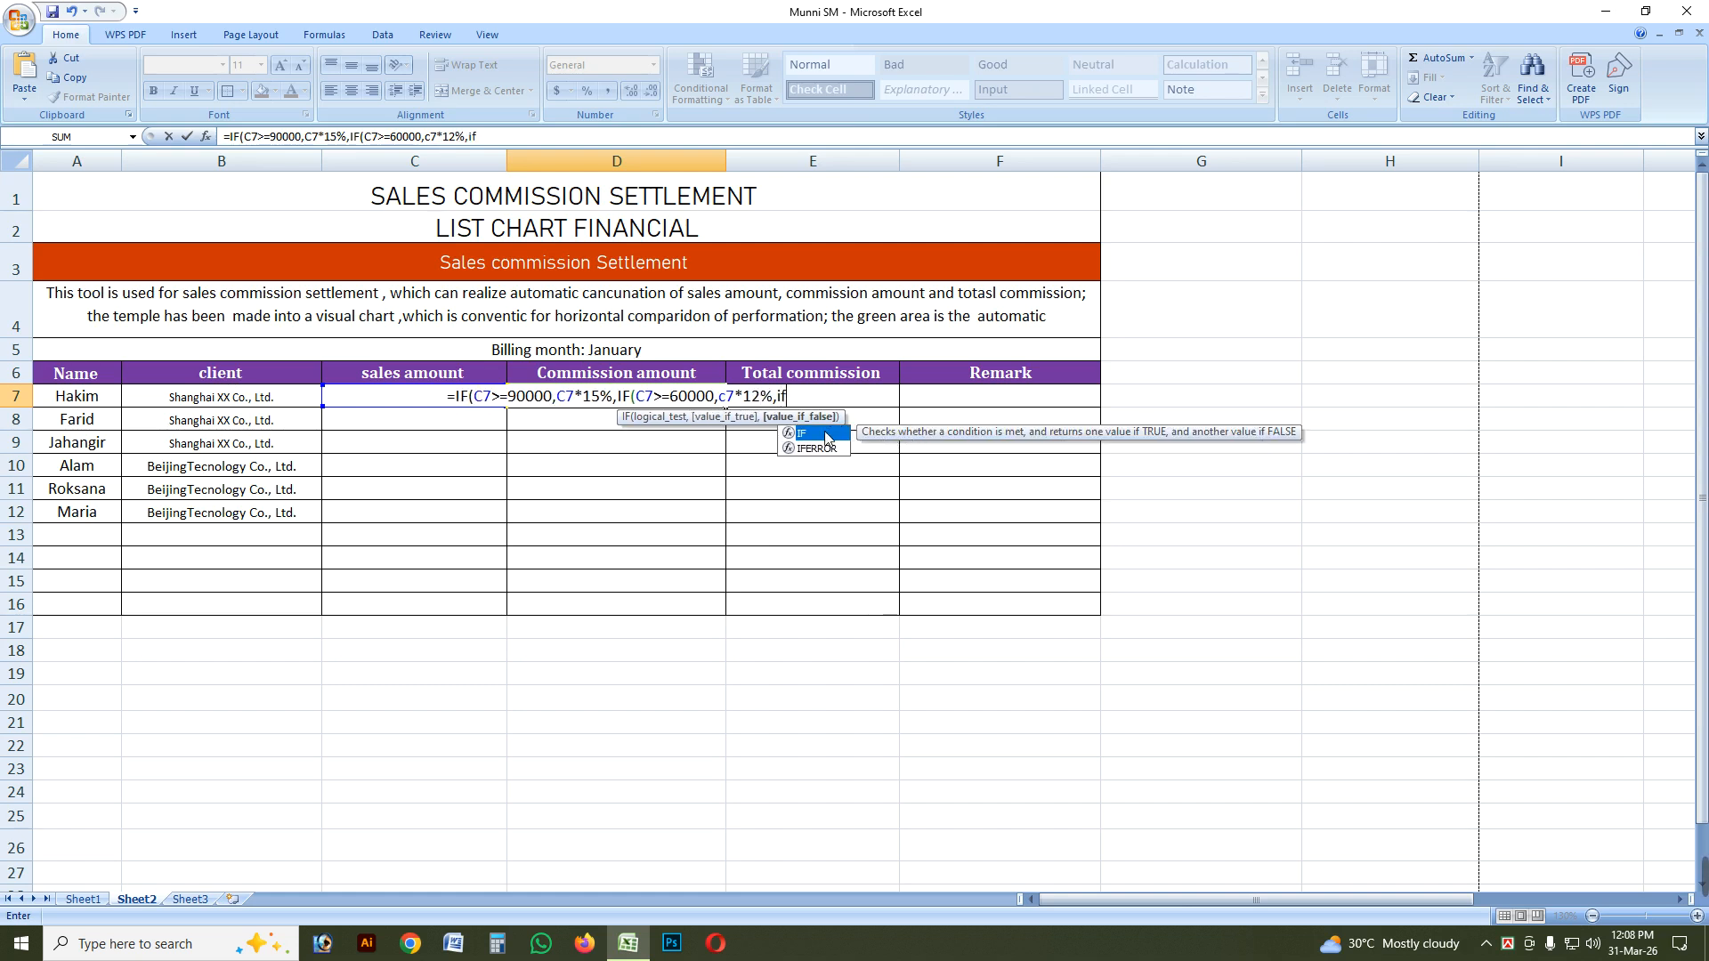
Give the third nested IF in D7 the logical test C7>=40000 and the value-if-true argument C7*10%.
type("(c")
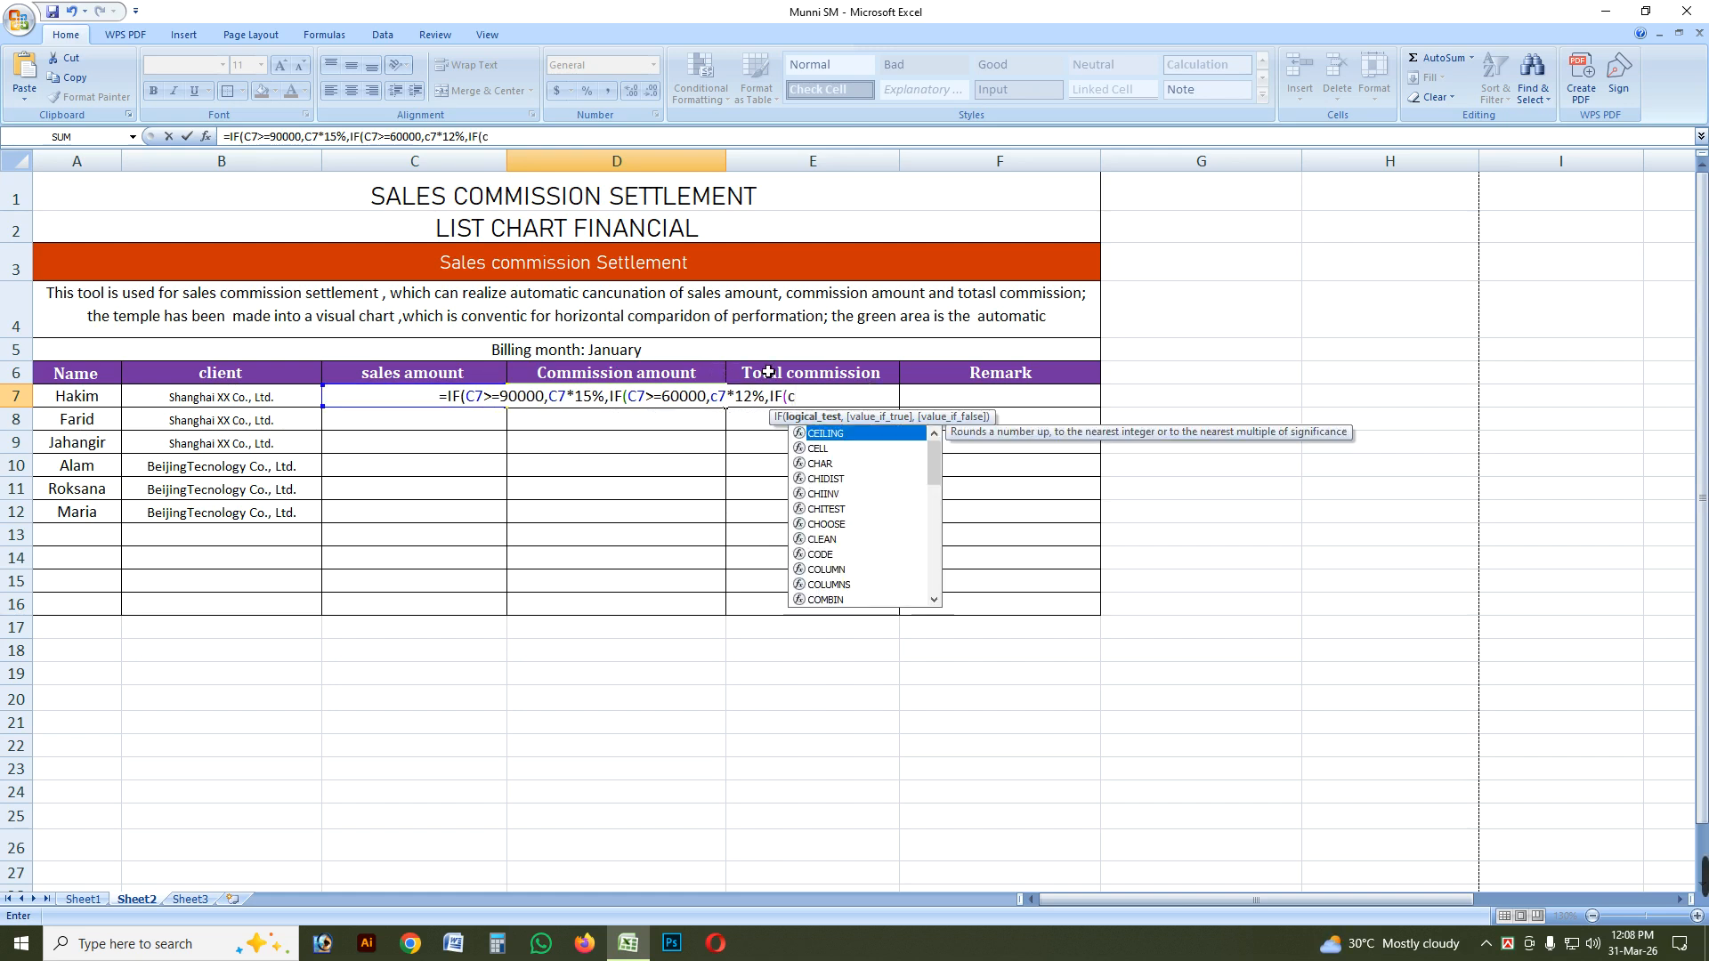
type("7")
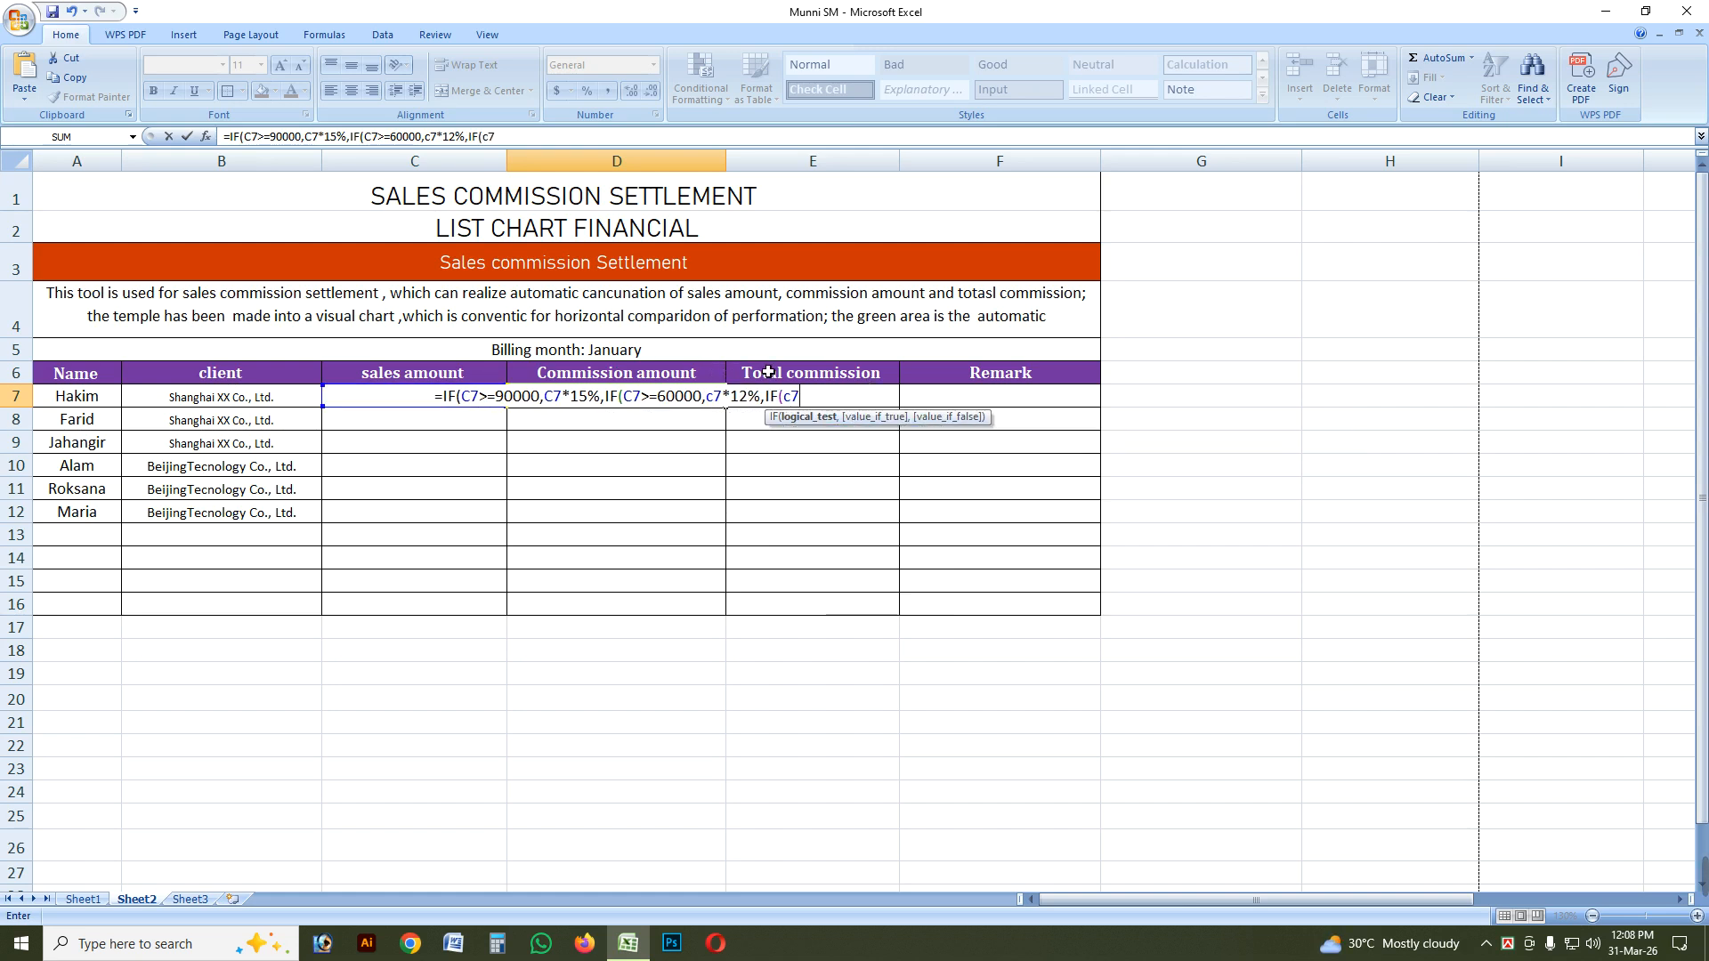
type(">")
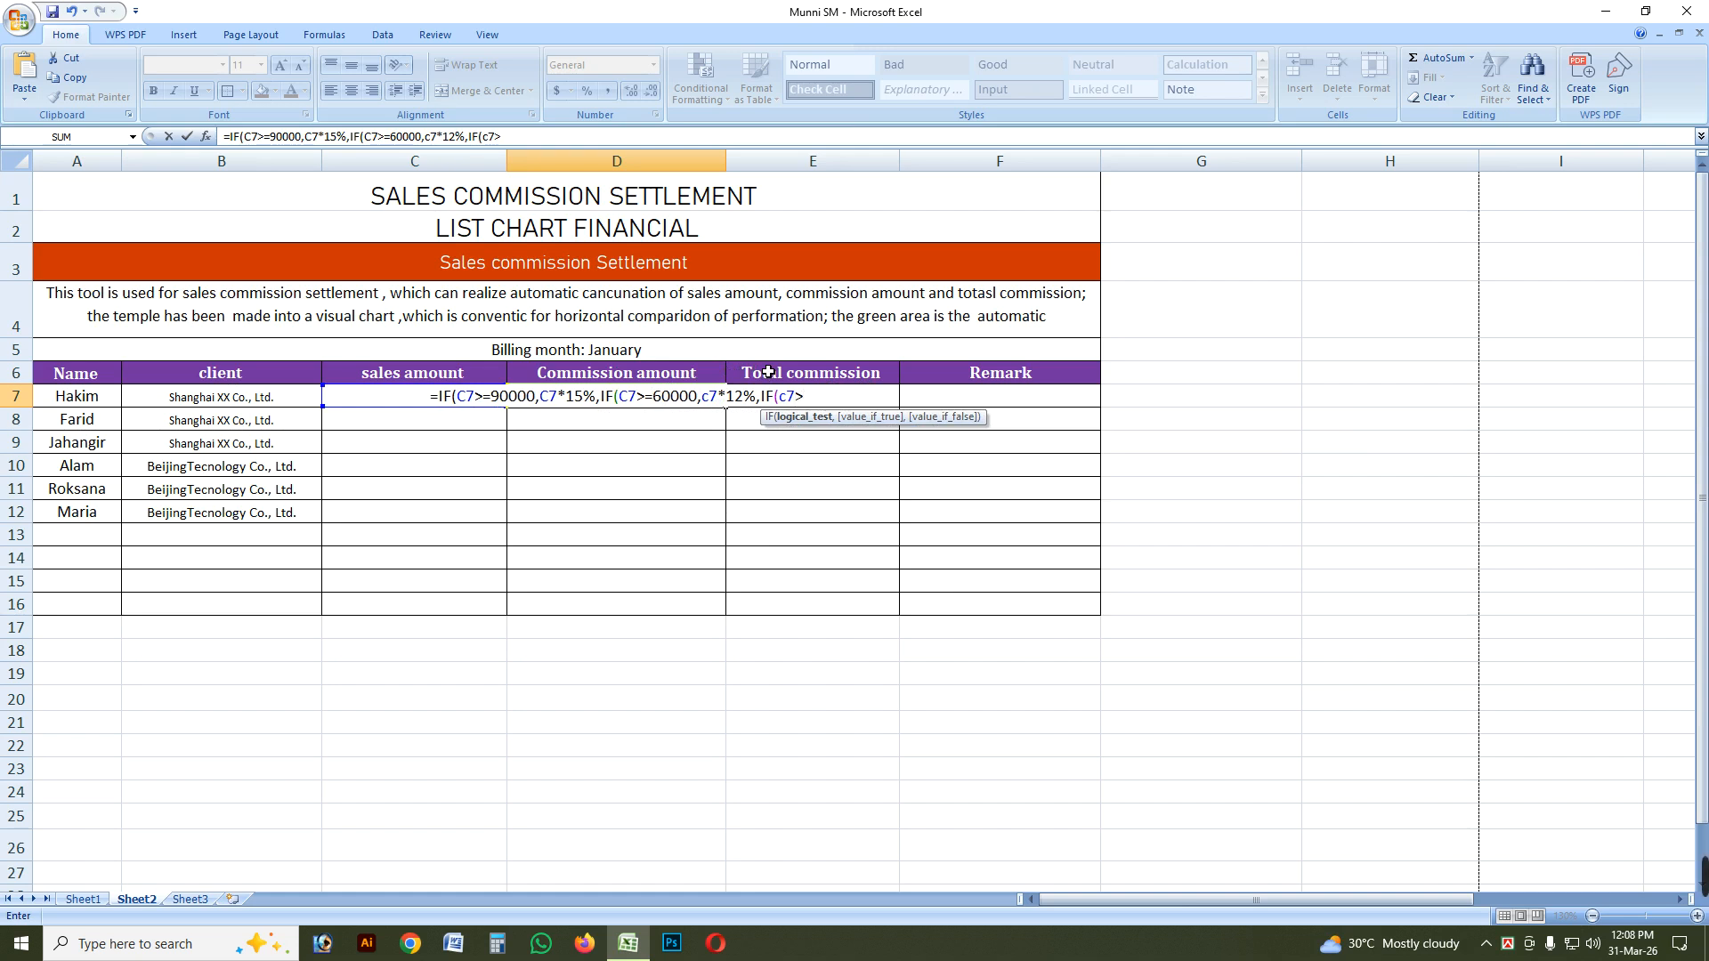
type("=40000")
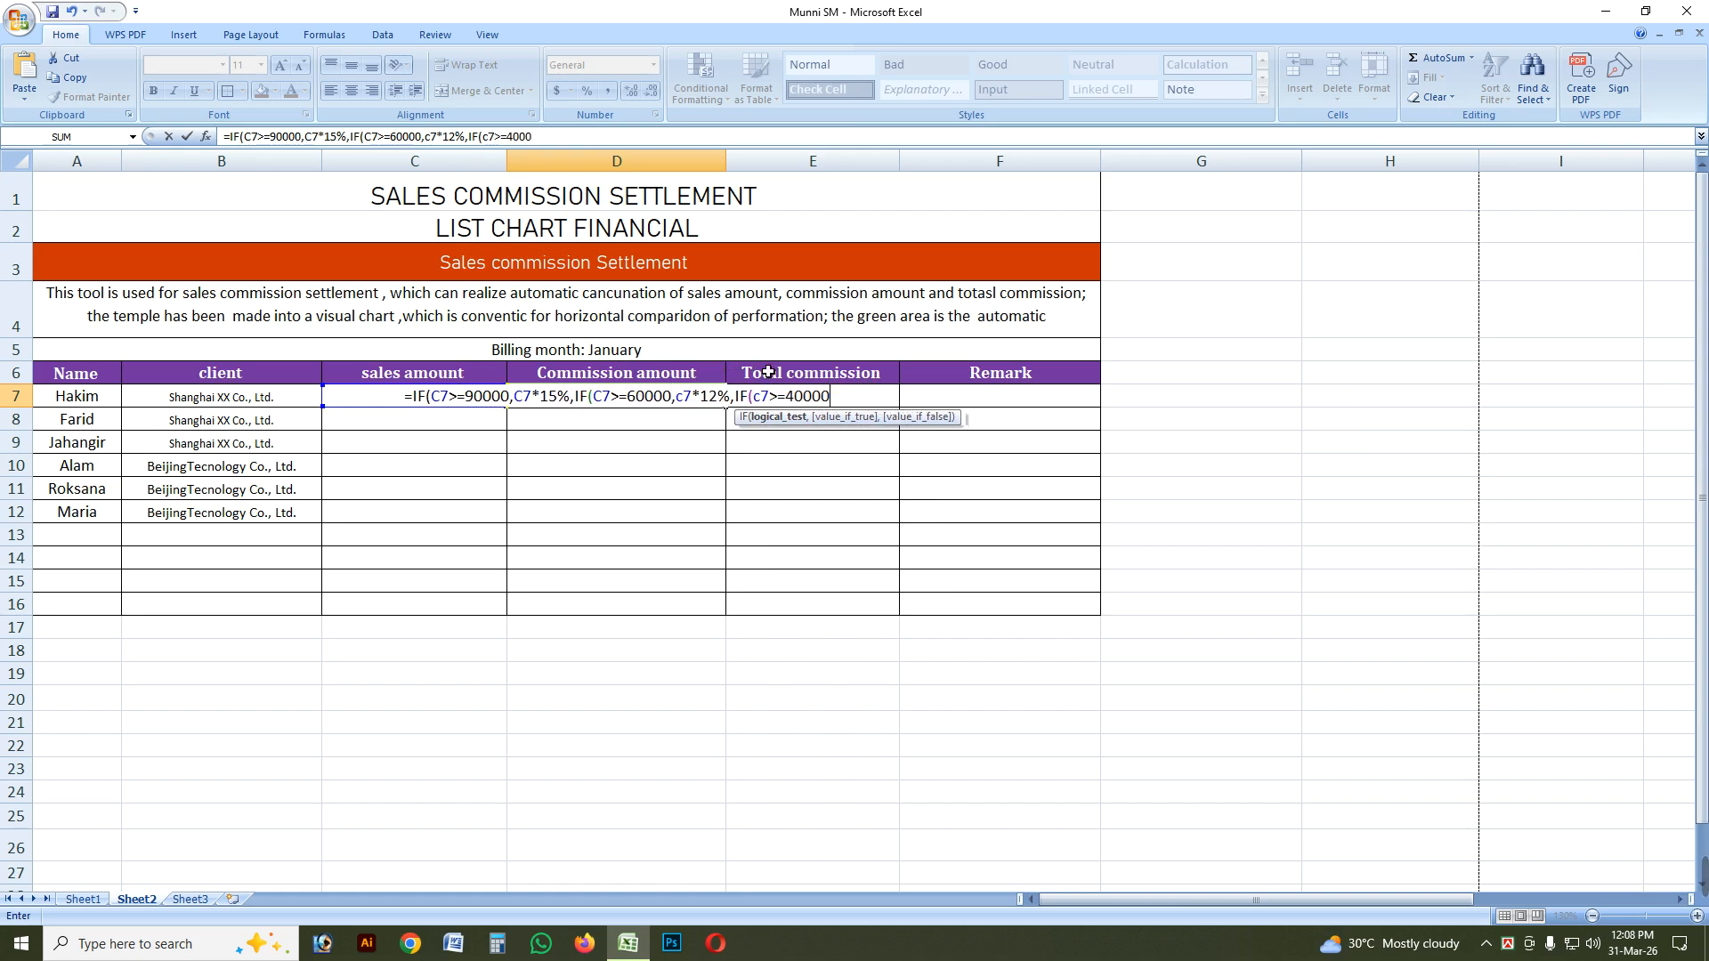
type(",c")
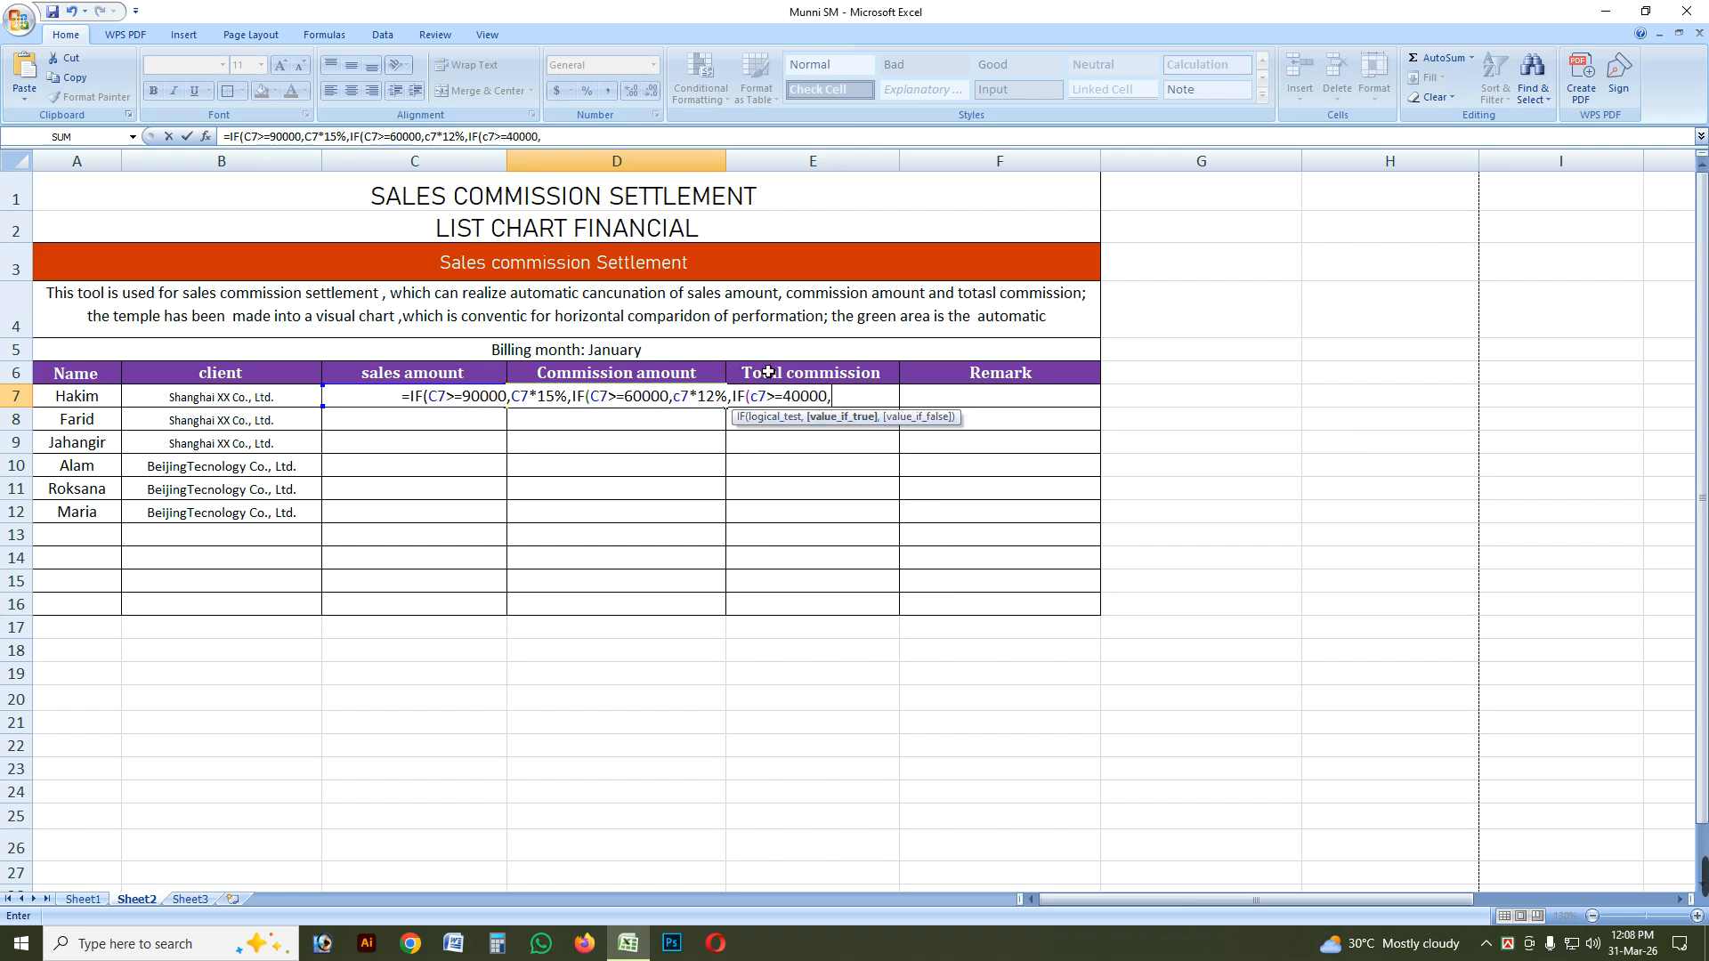
type("7*")
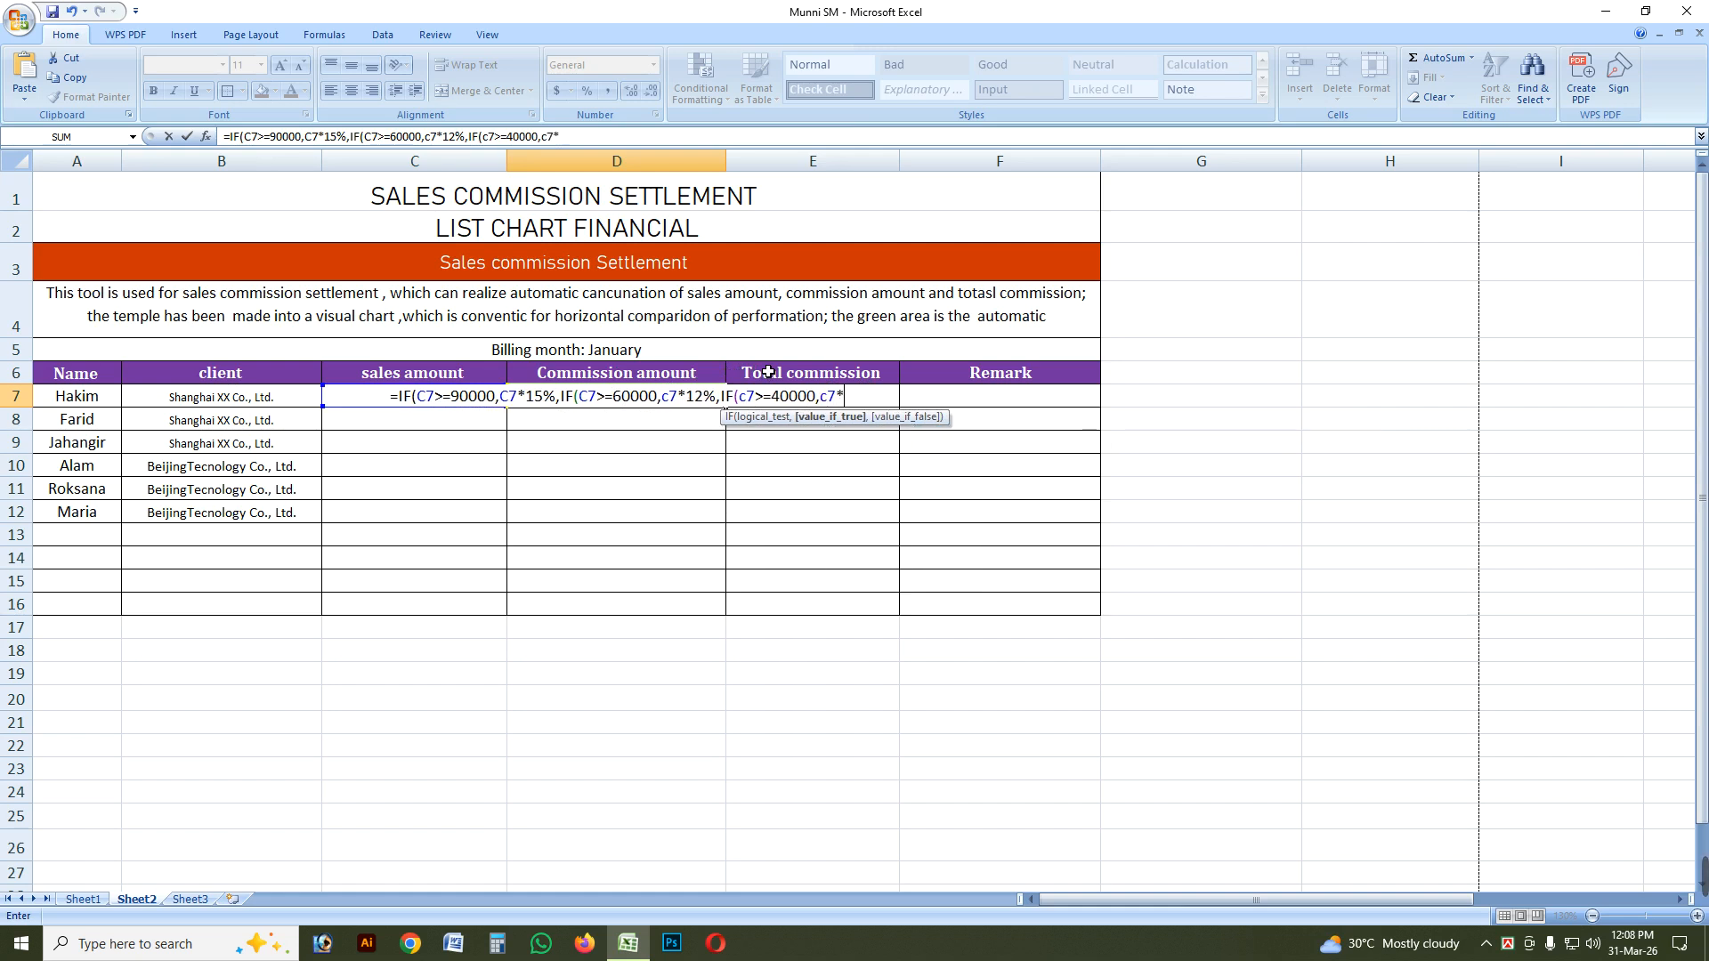
type("10")
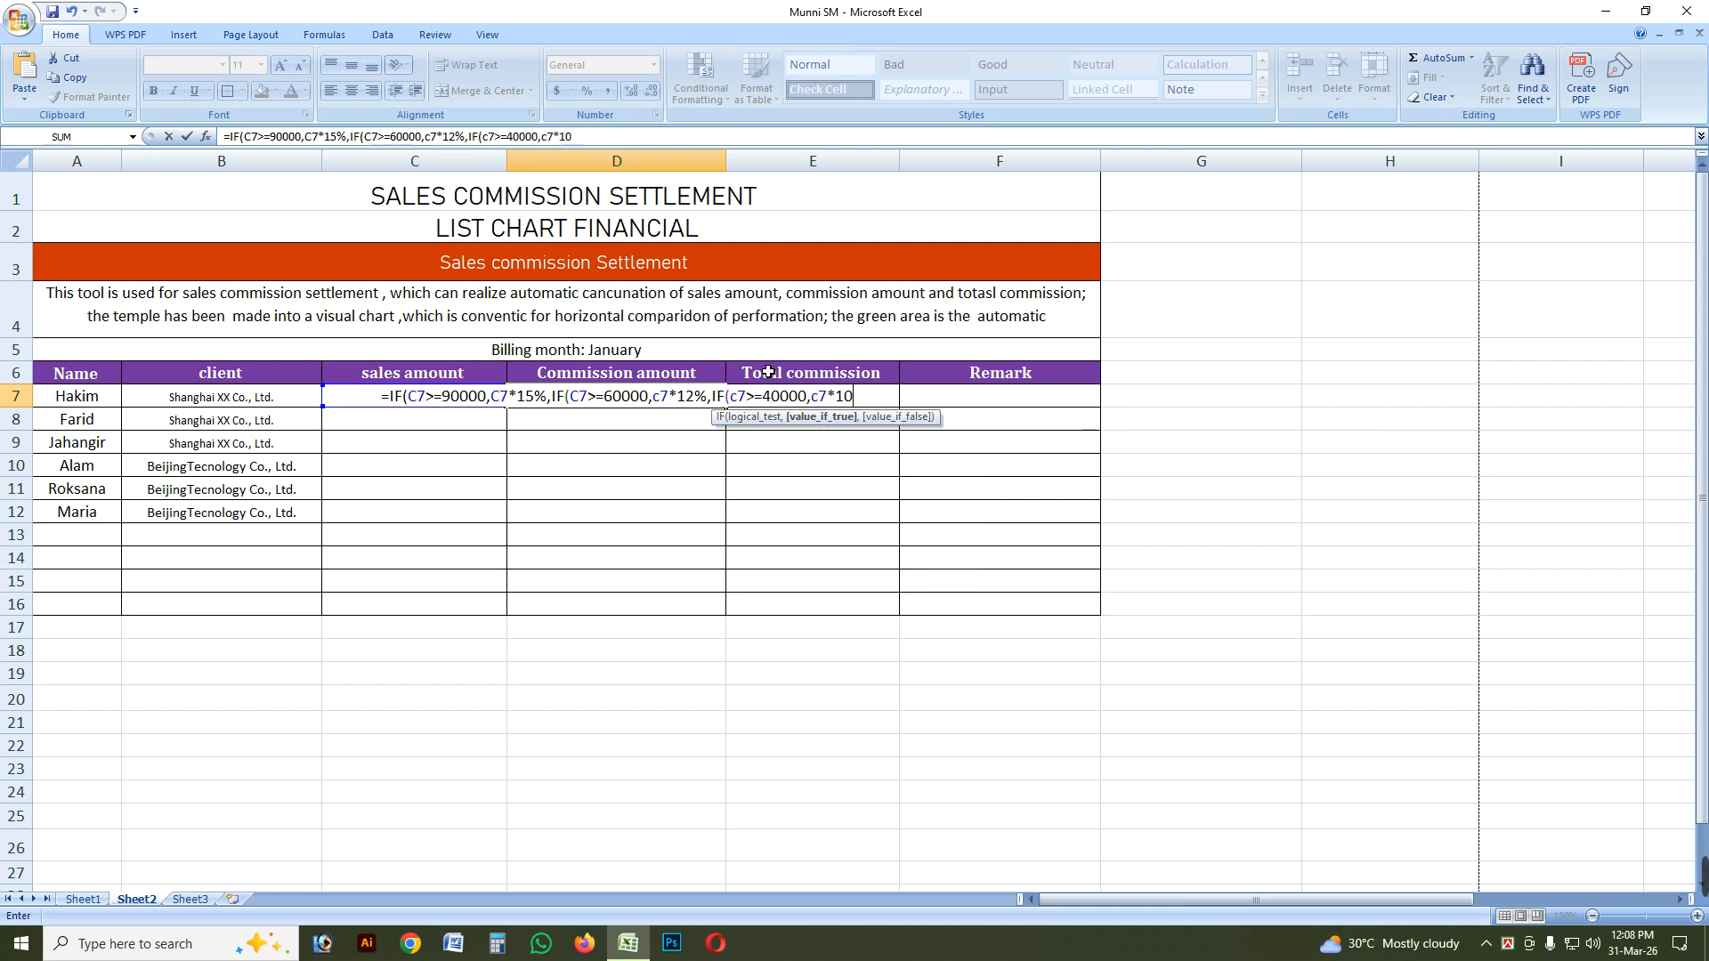
type("%")
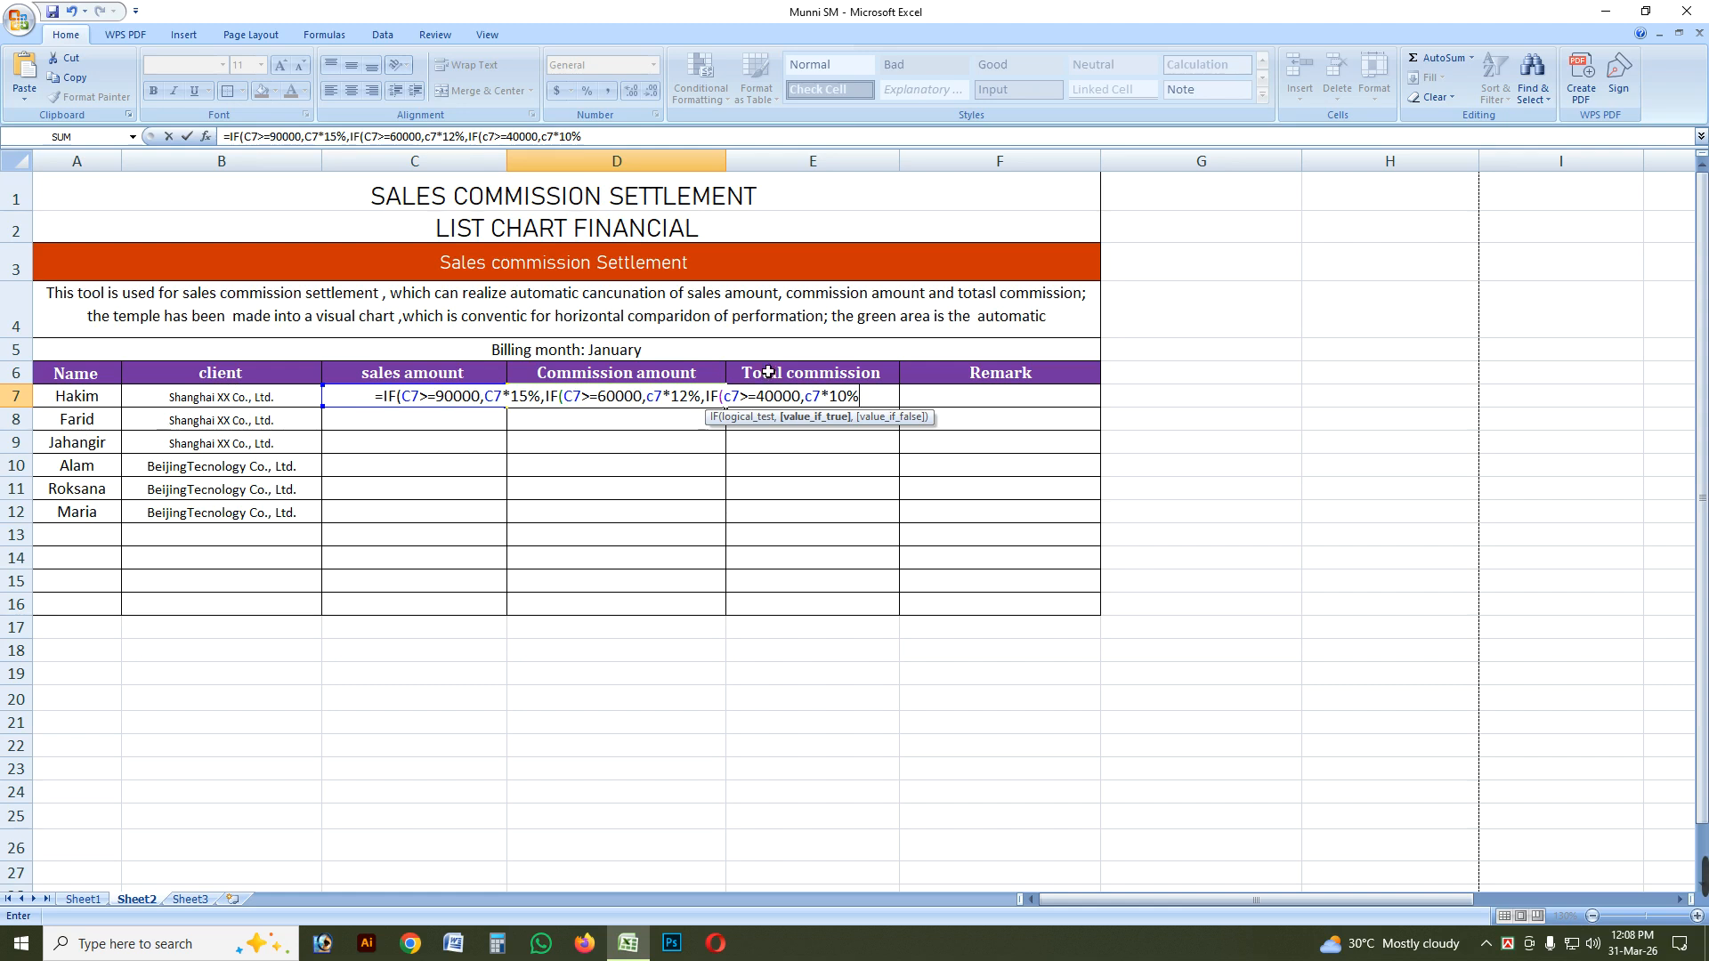
type(",")
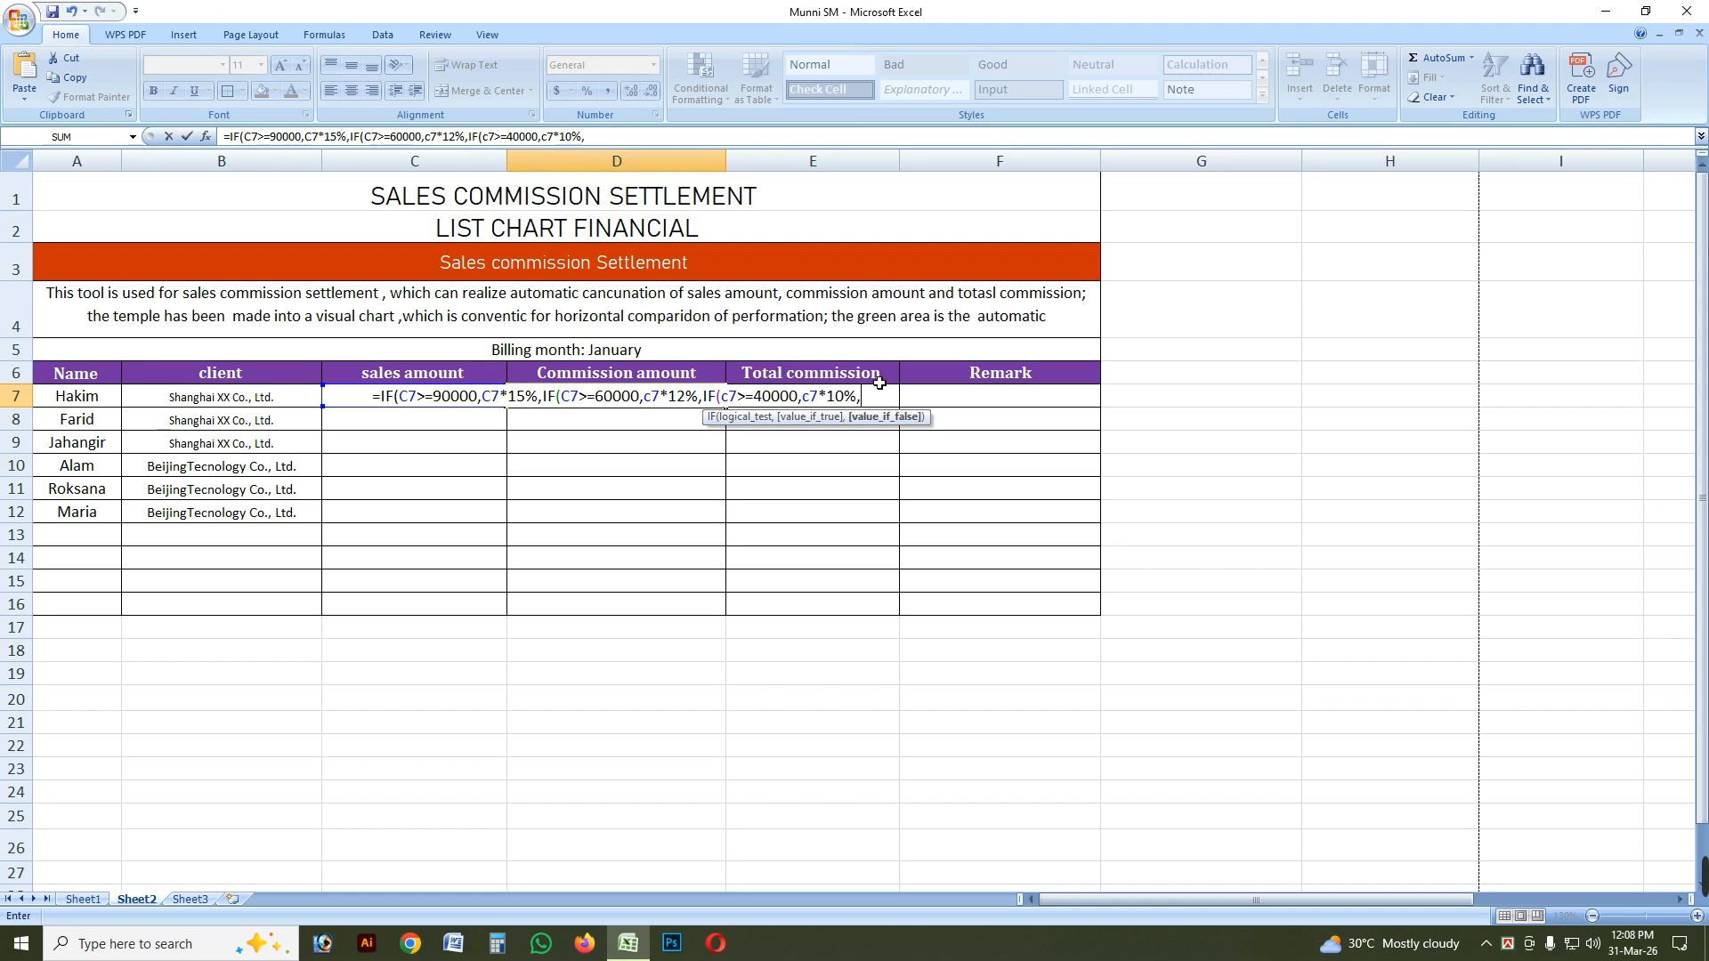
Nest a fourth IF in the third IF's value-if-false argument, with the logical test C7<40000.
type("IF(")
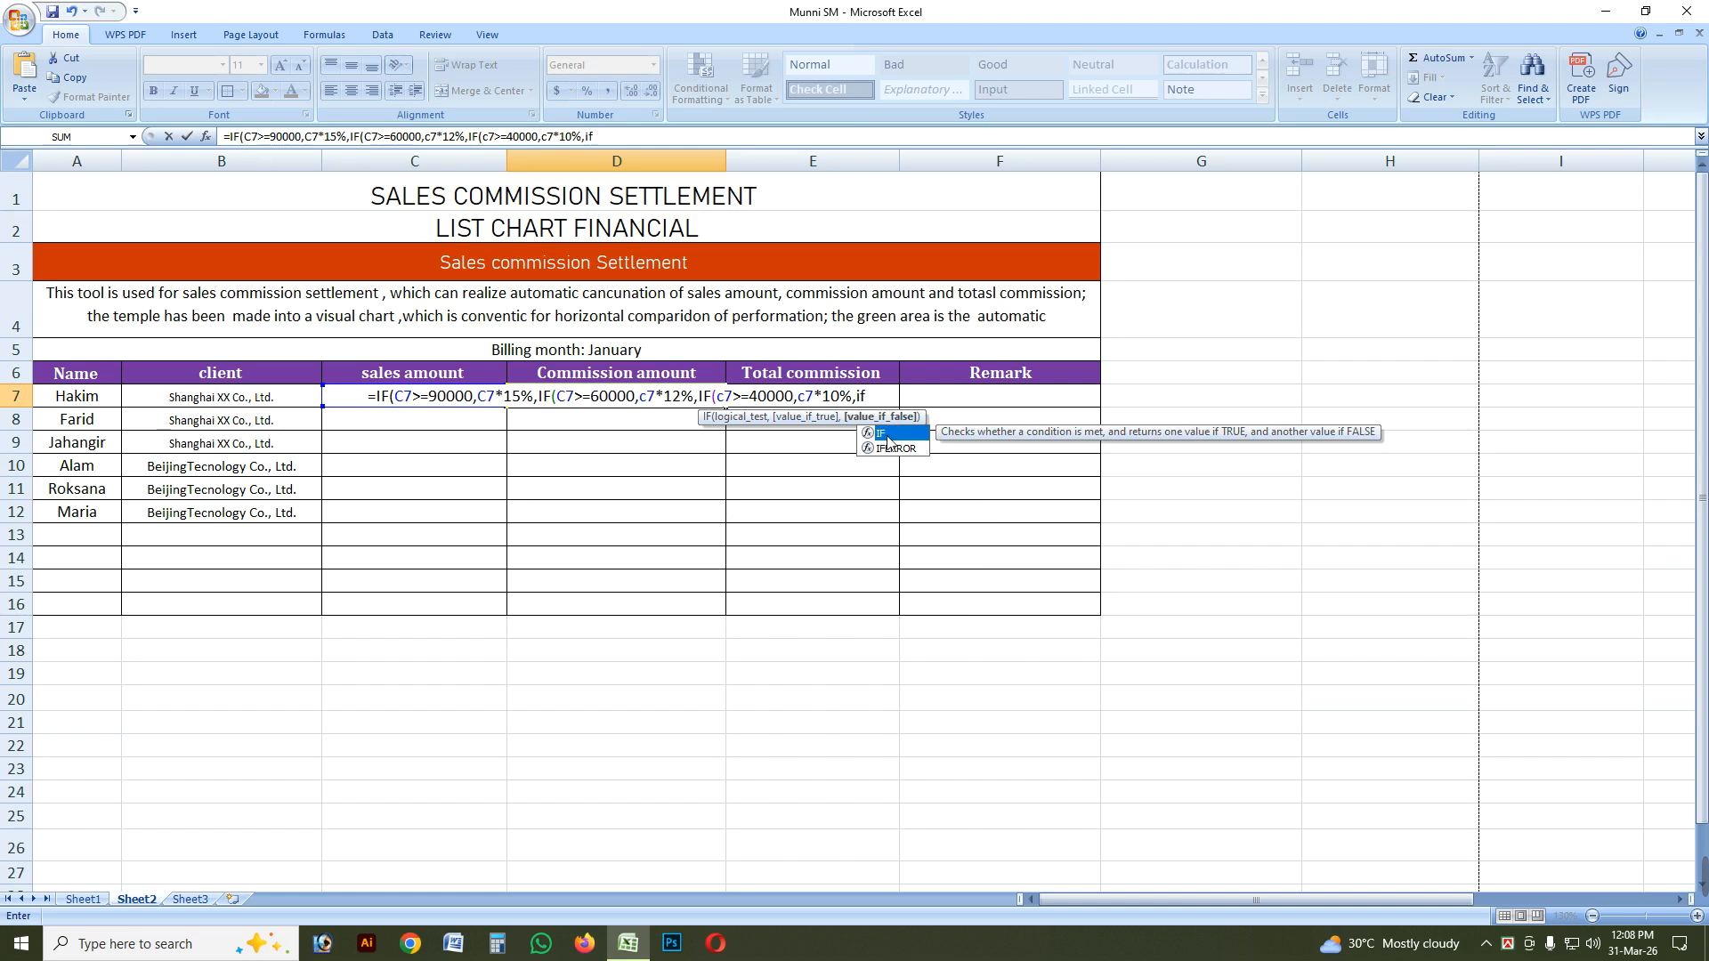
type("c7")
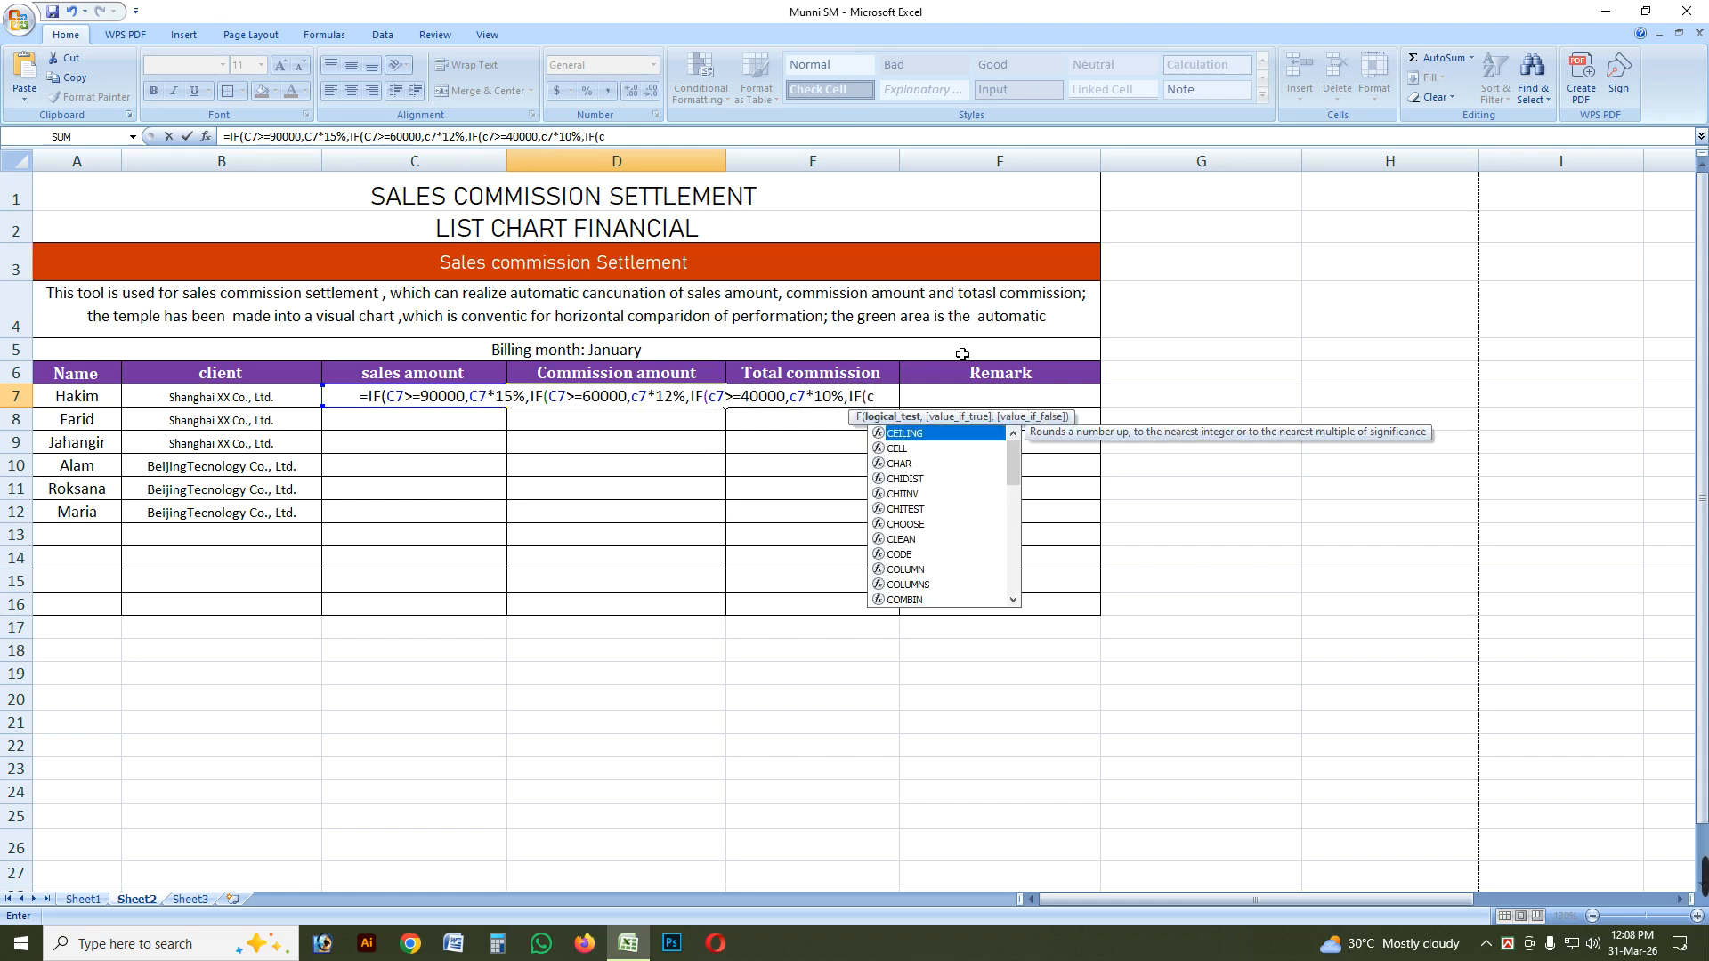
type("<")
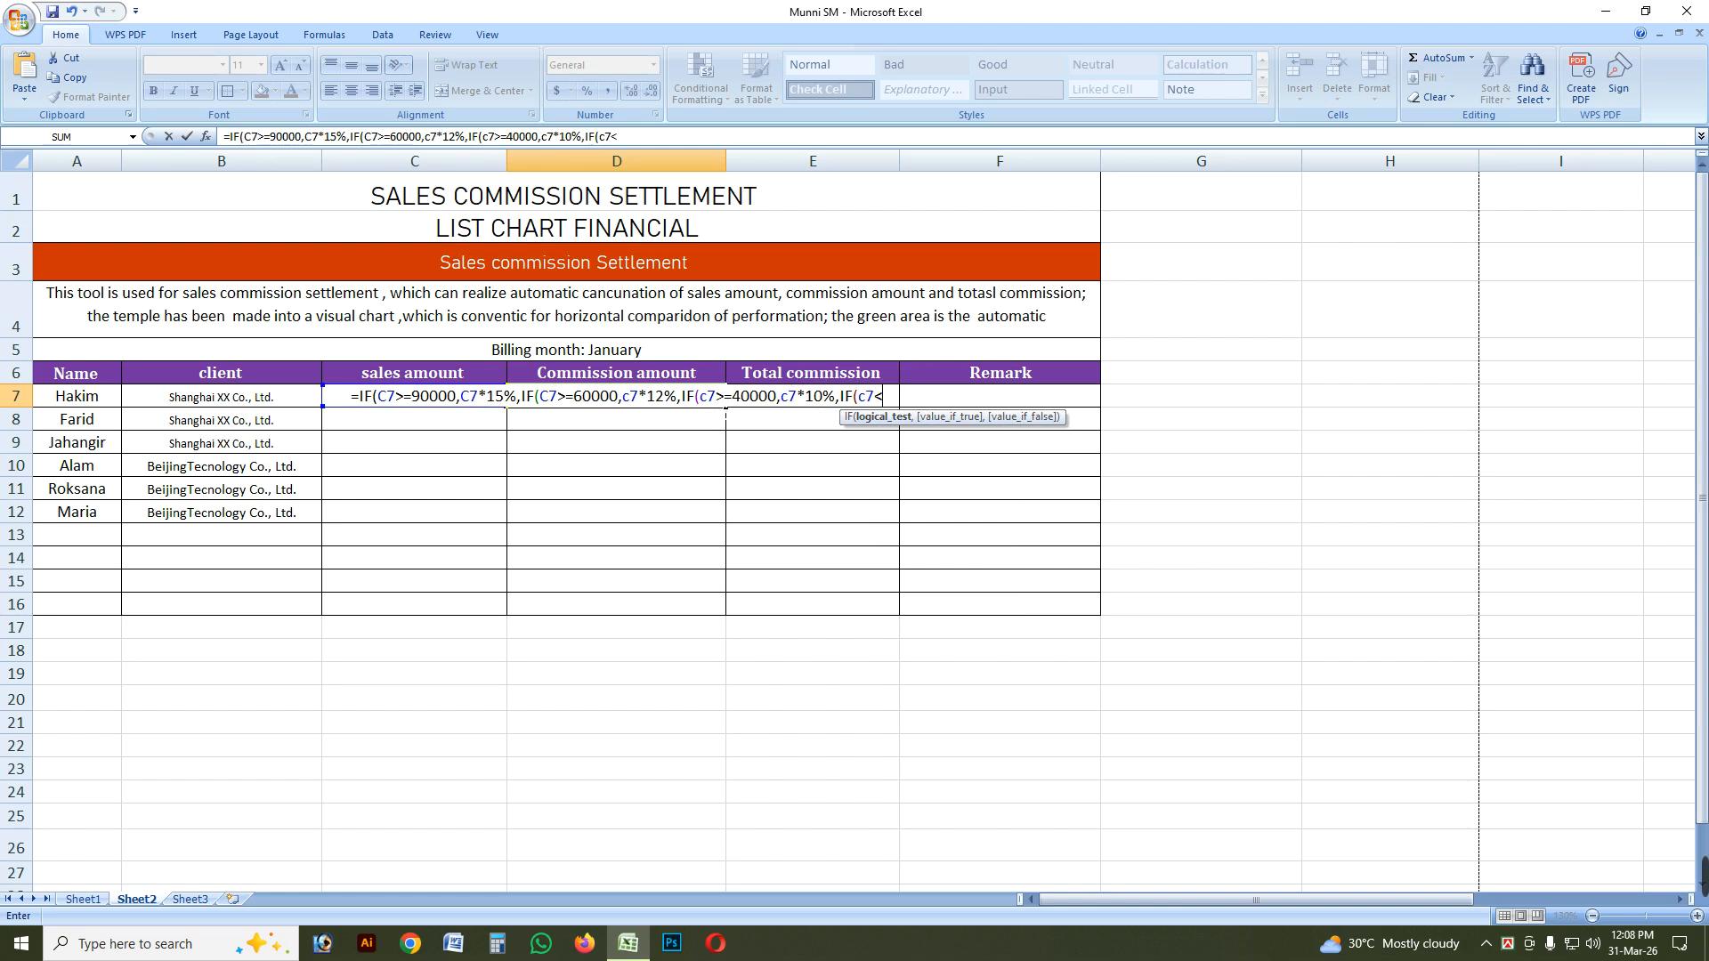
left_click_drag(726, 402, 781, 401)
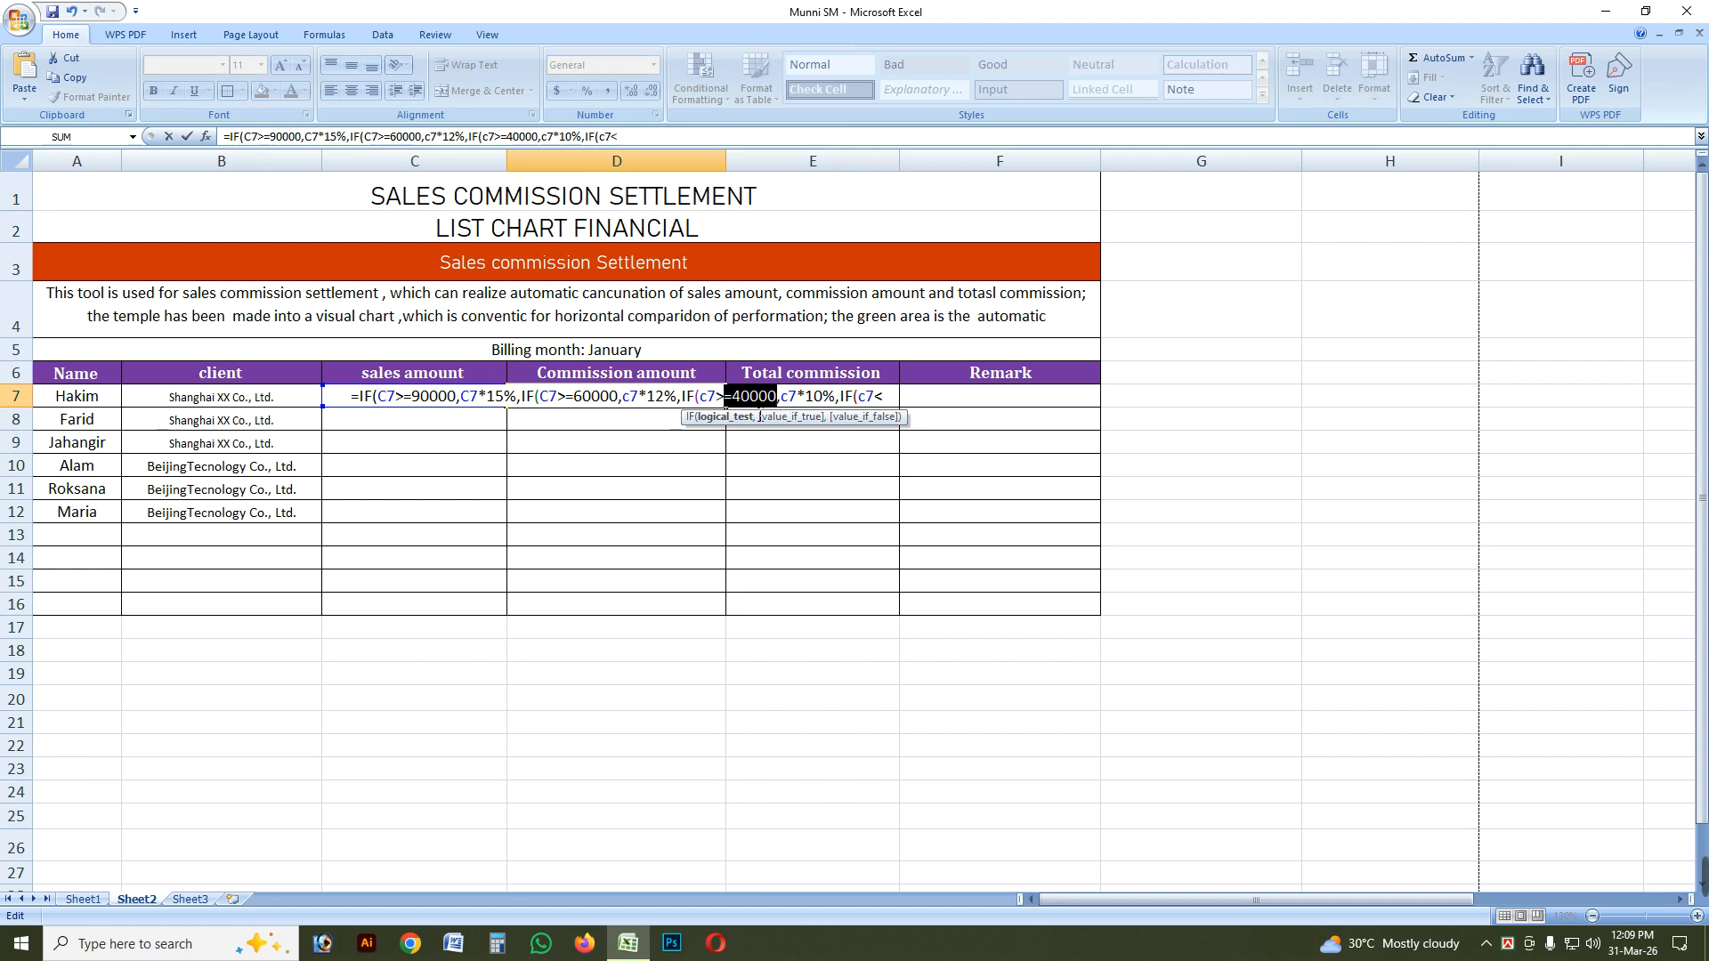
left_click(895, 400)
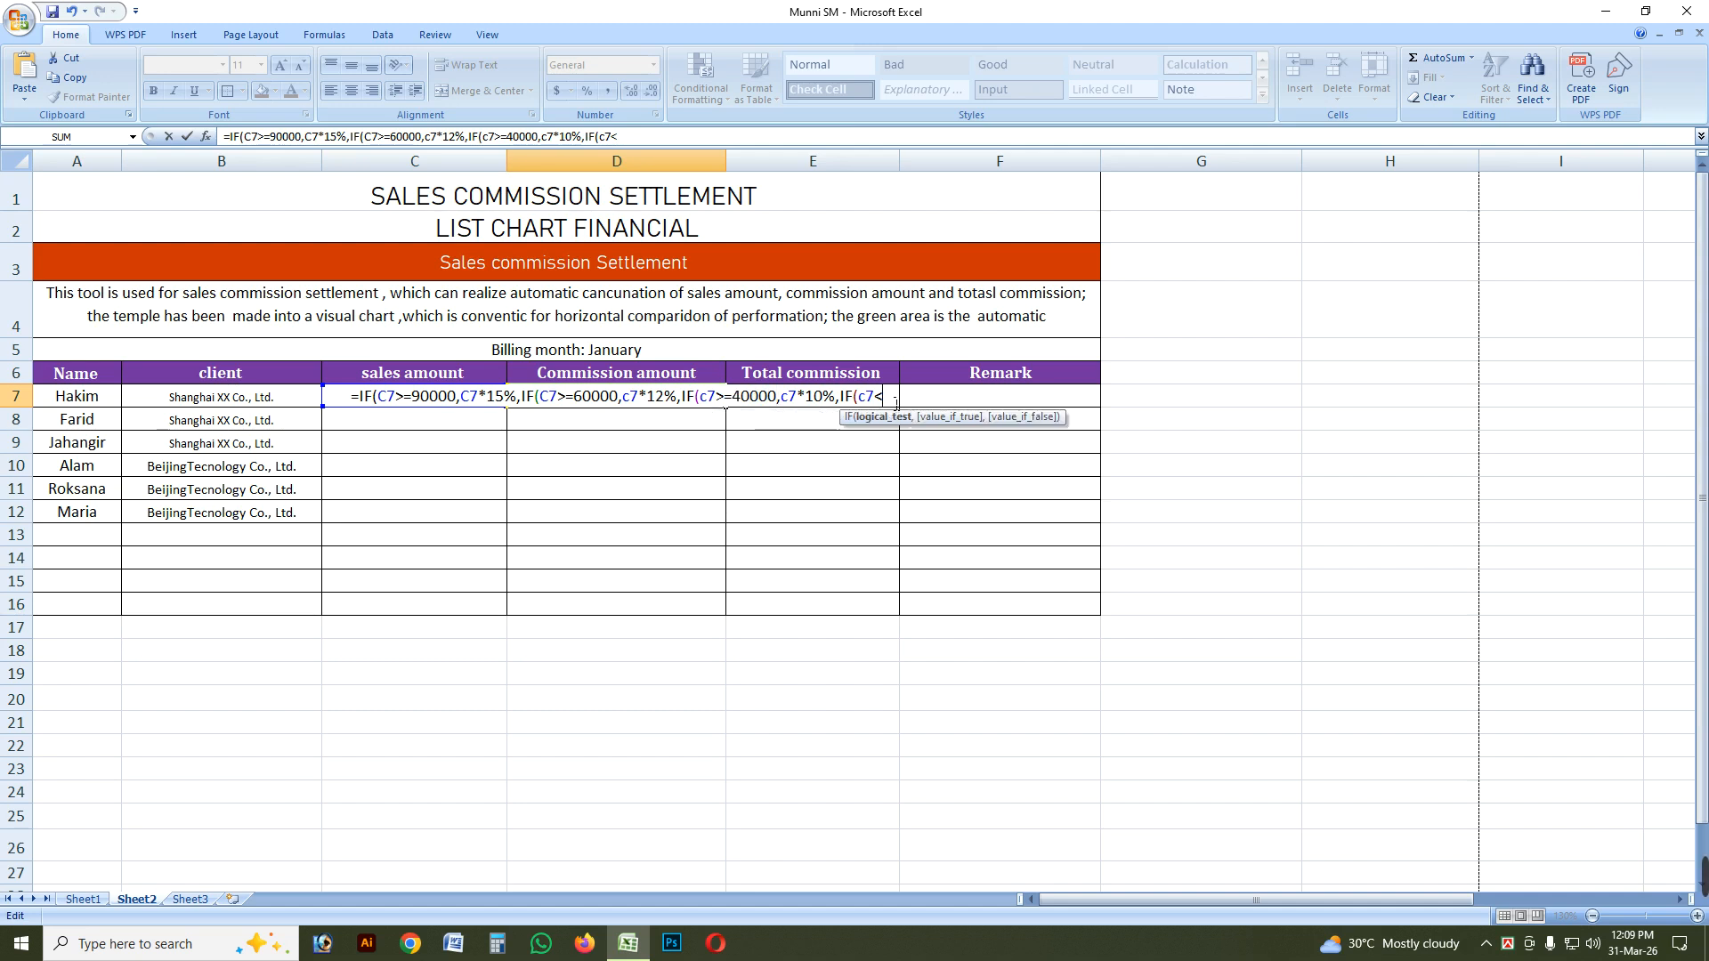
type("40000")
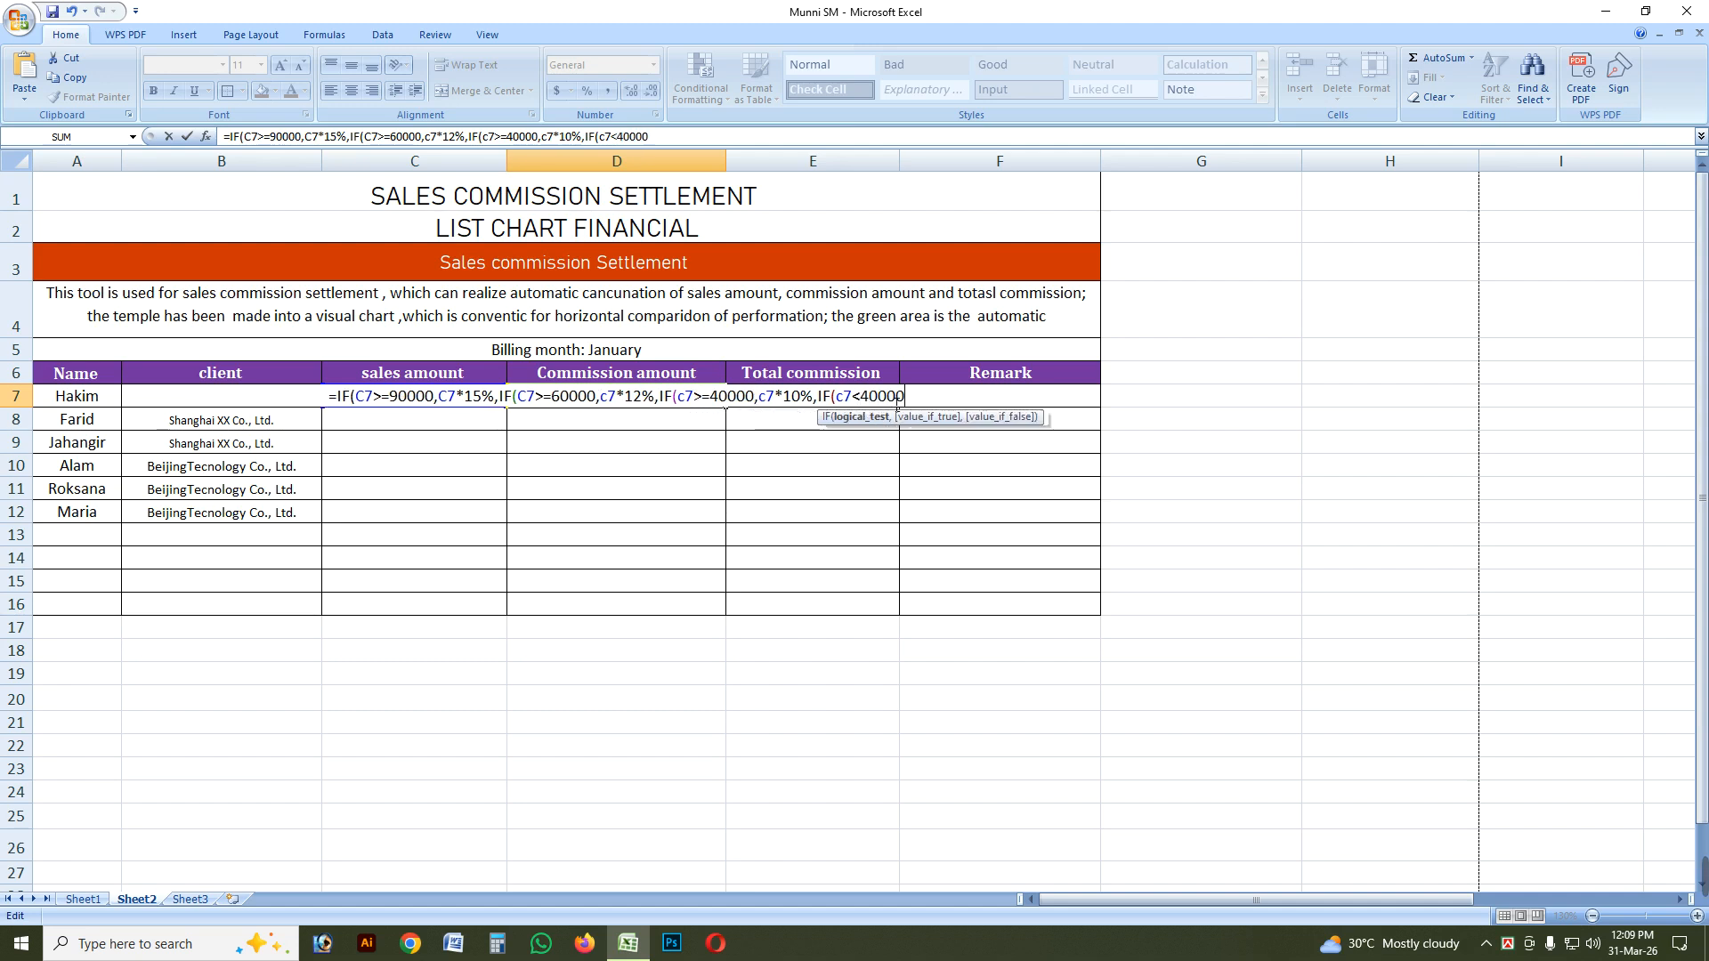
left_click_drag(904, 400, 885, 408)
left_click(915, 405)
type(",")
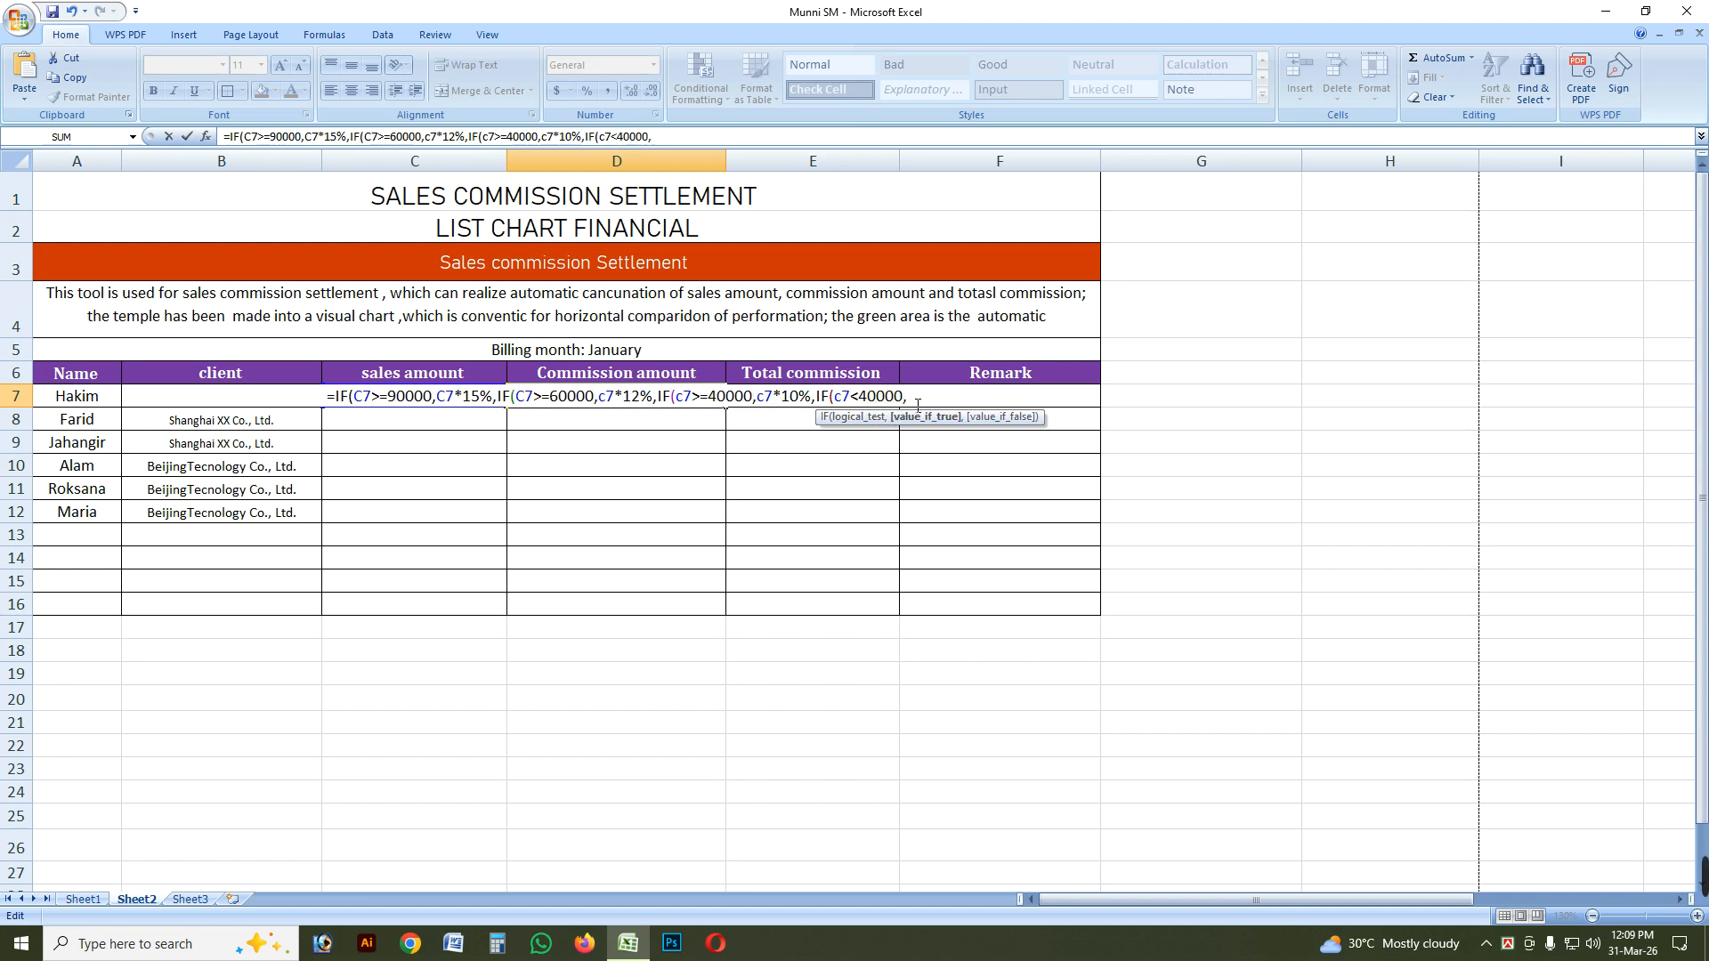
Add C7*5% as the fourth IF's value-if-true argument, close all four IFs, enter the formula and reselect D7.
type("c7")
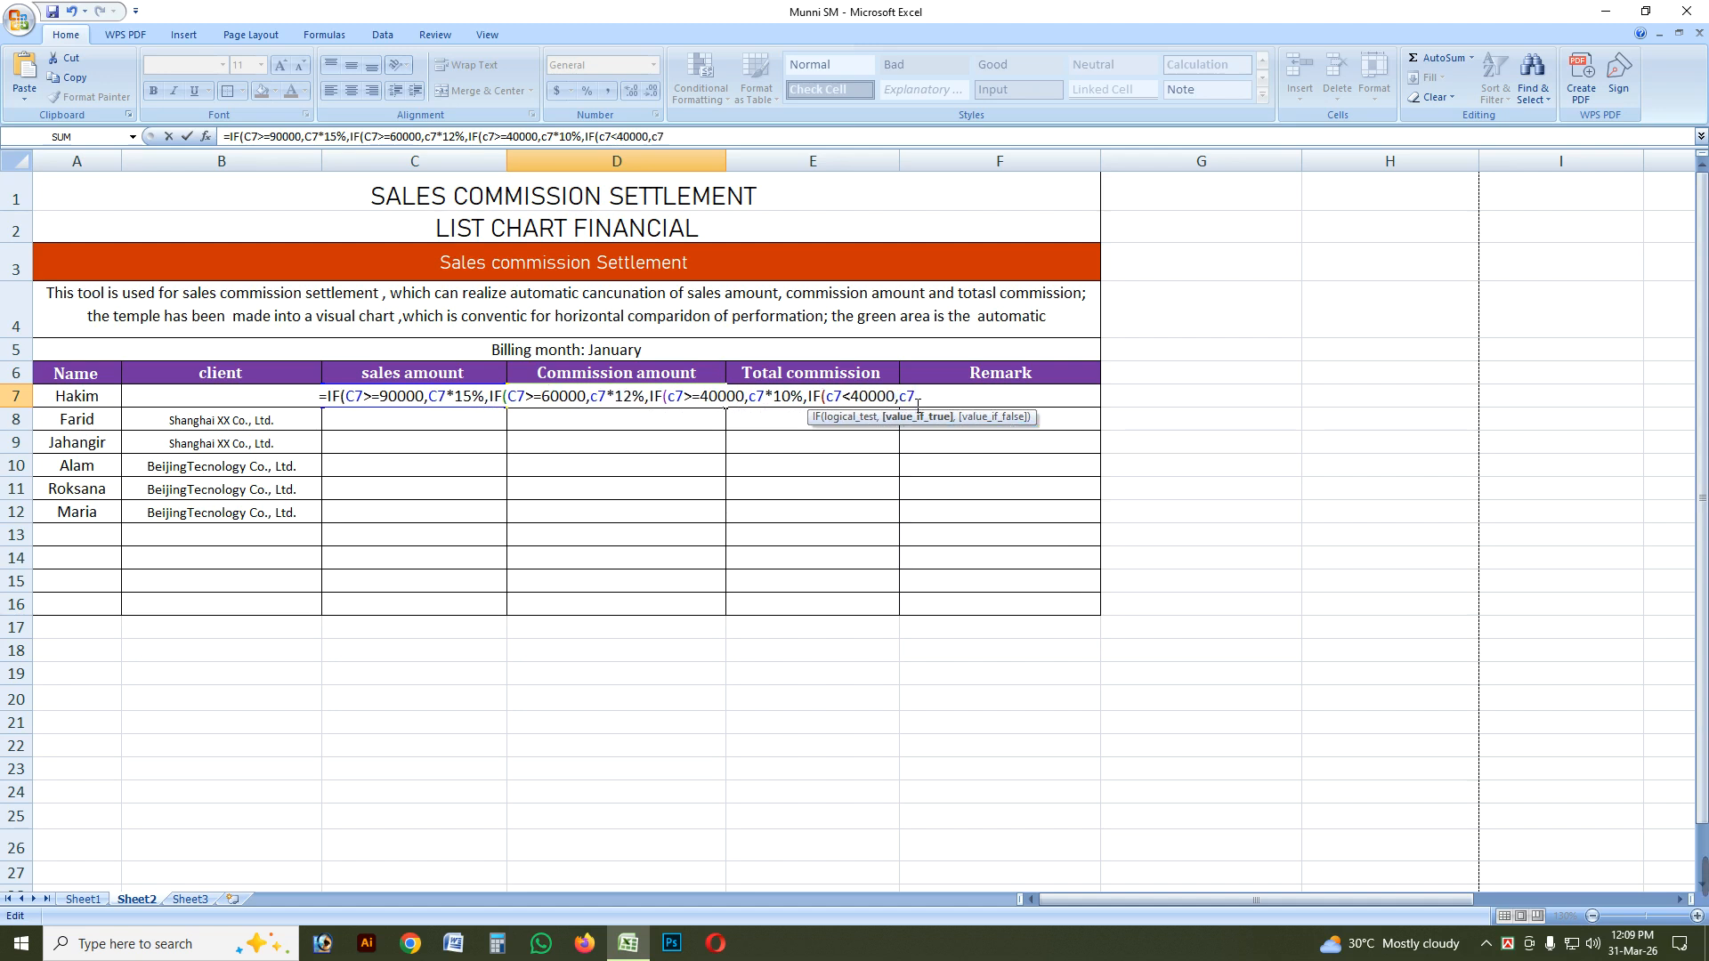
type("*5")
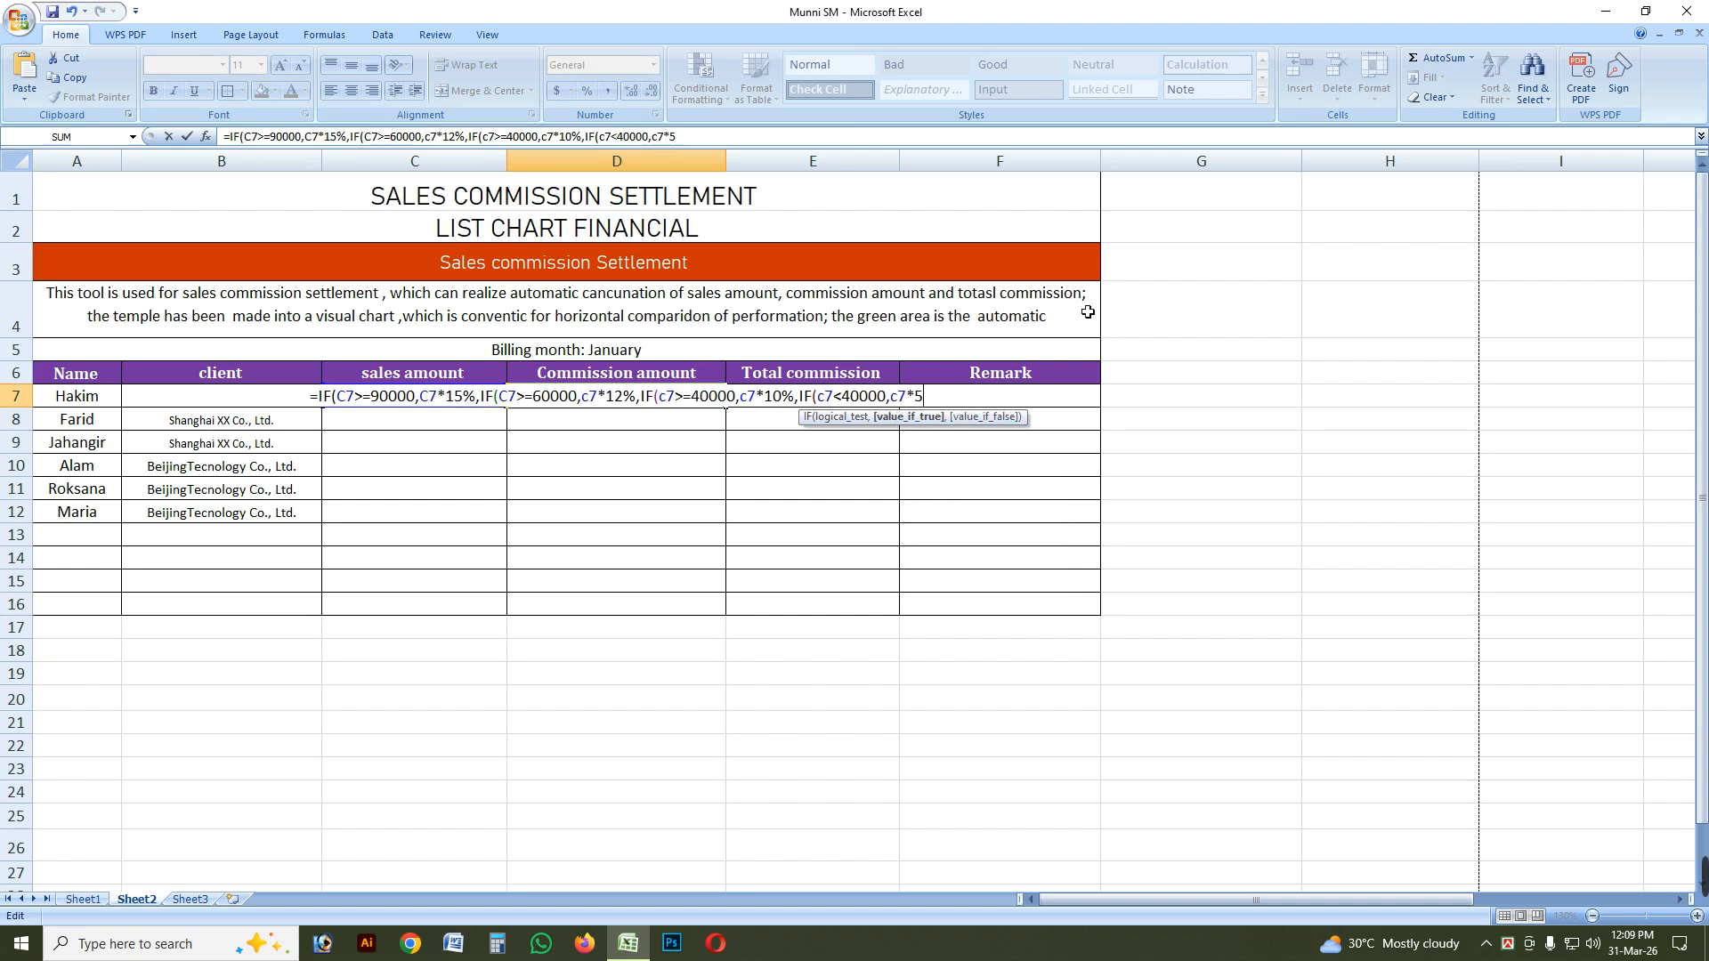
type("%")
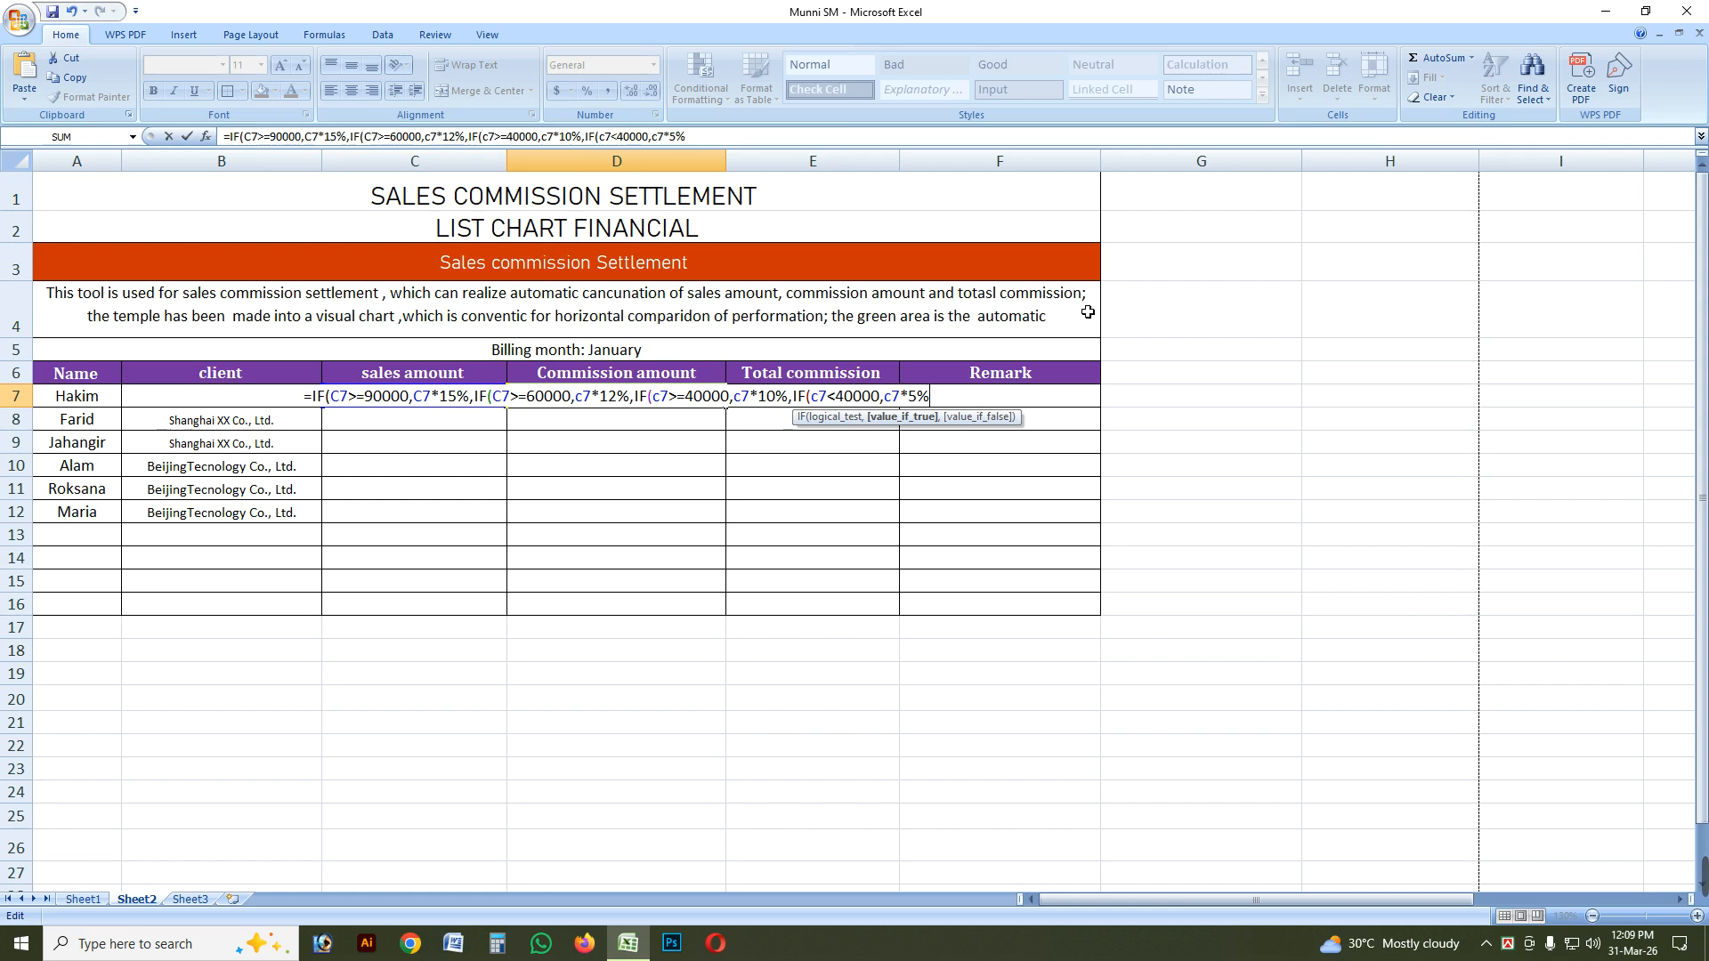
type("))))")
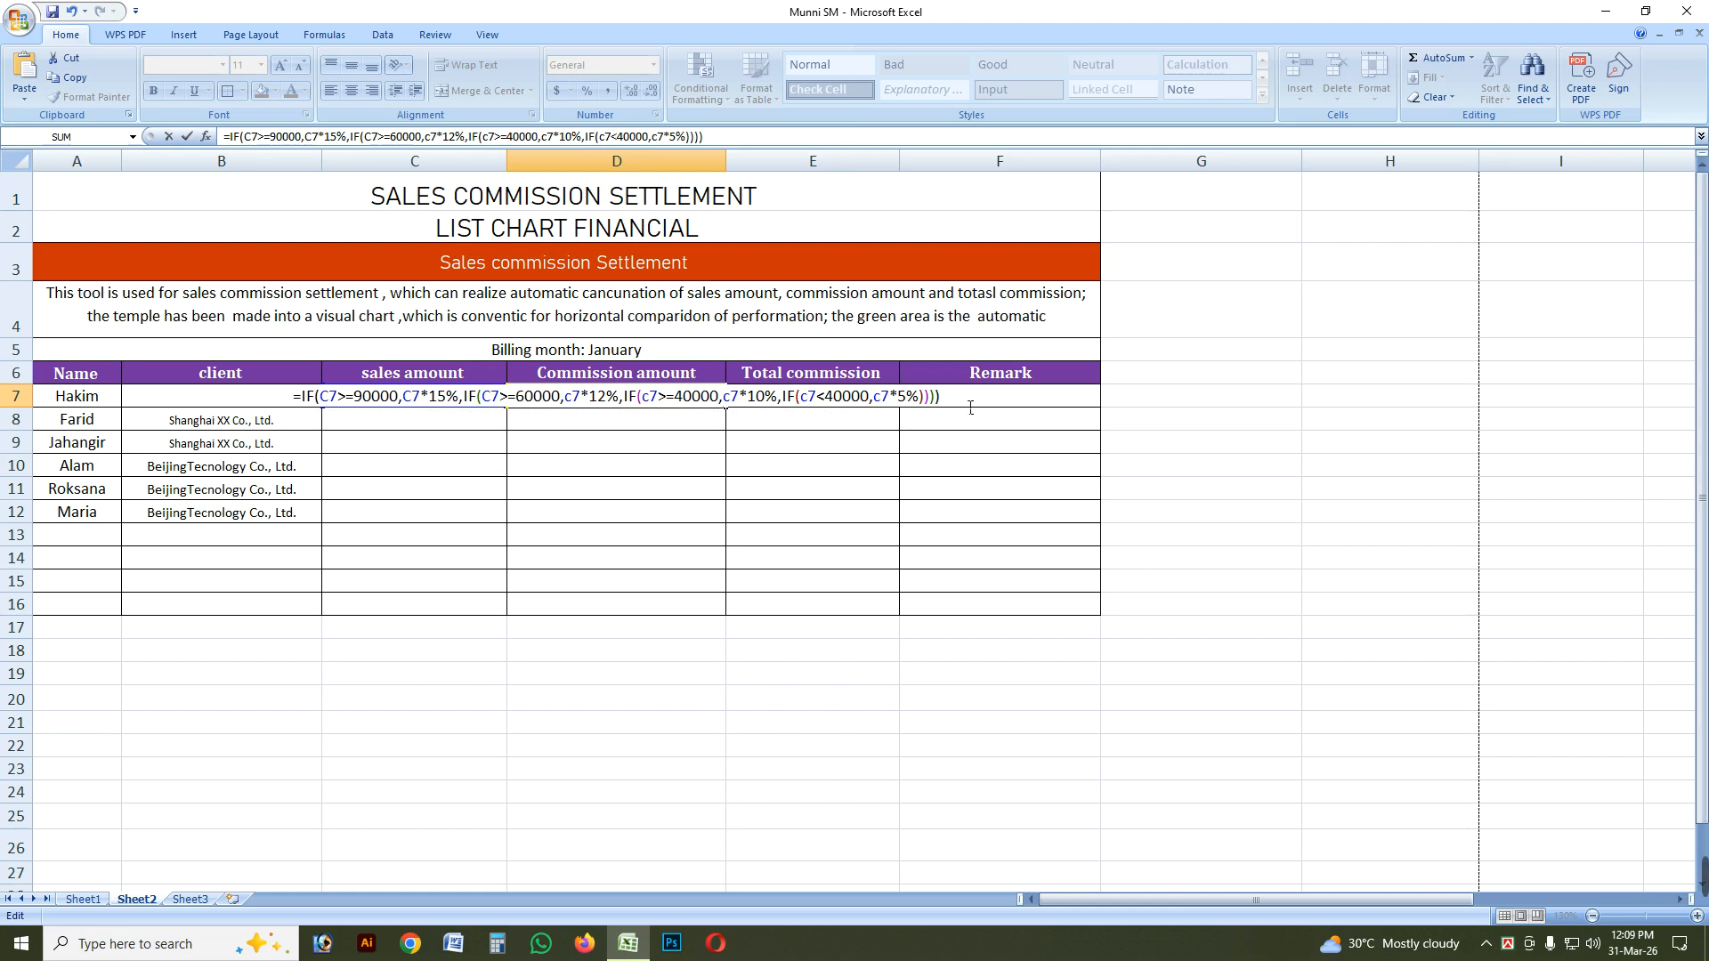
key("Return")
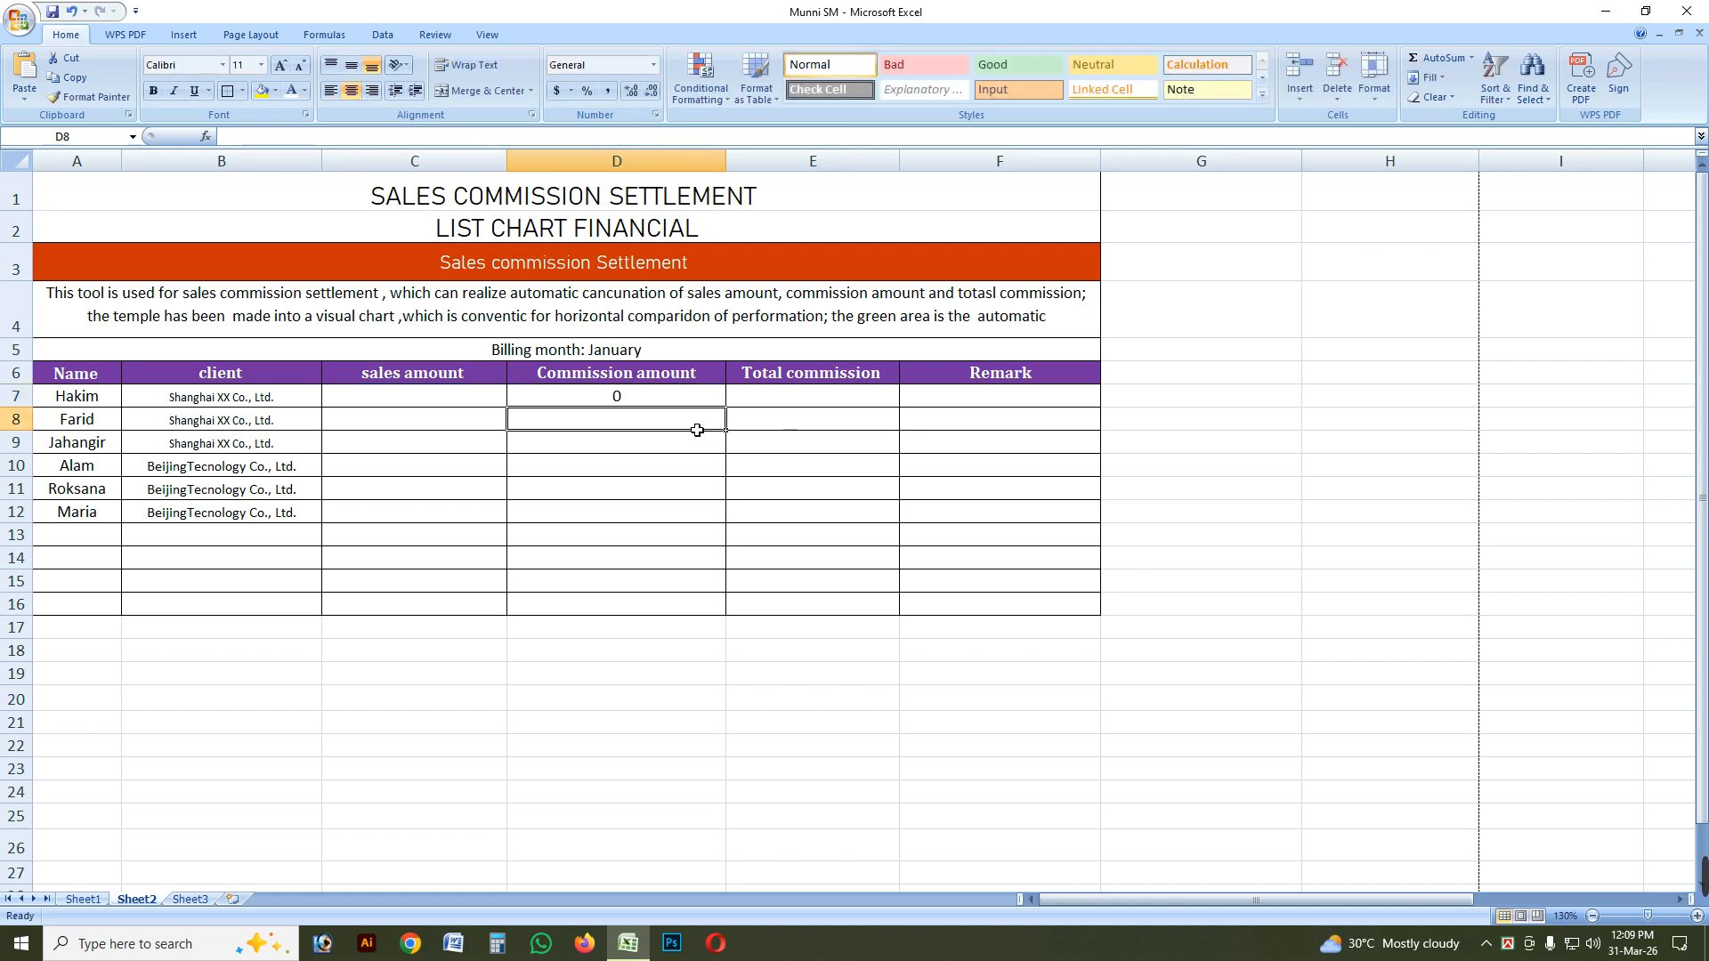
left_click(655, 399)
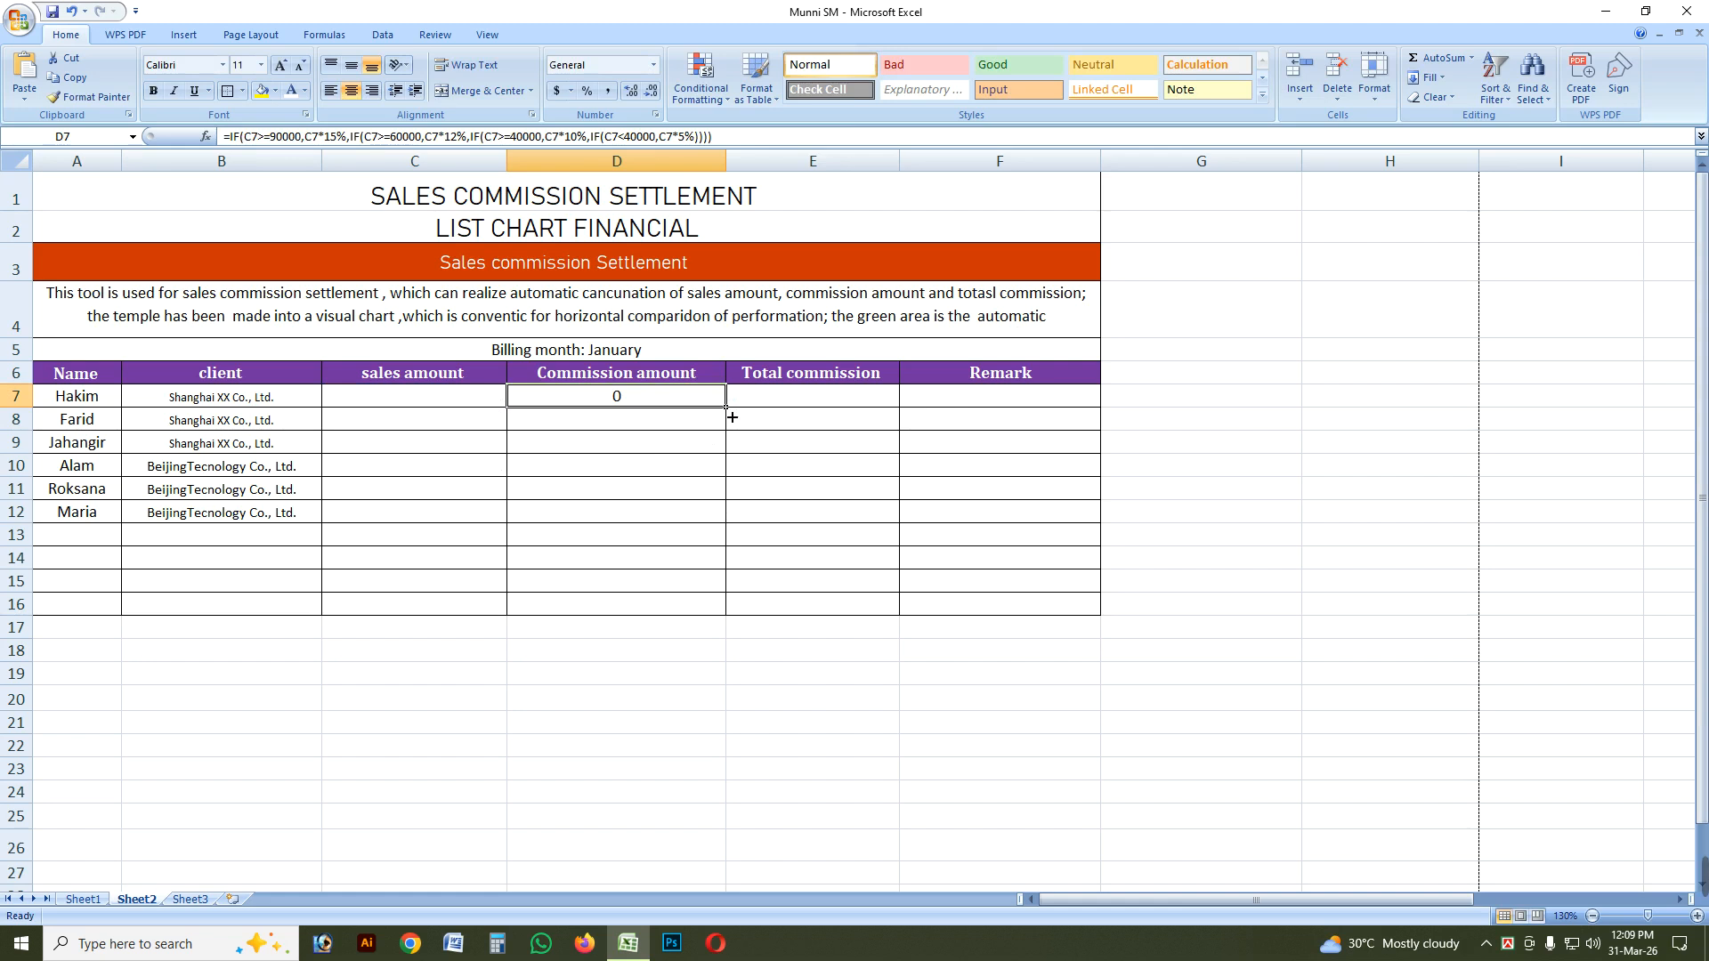
Fill the commission formula from D7 down to D12 and enter a sales amount of 20000 in C7.
left_click_drag(729, 415, 727, 516)
left_click(817, 464)
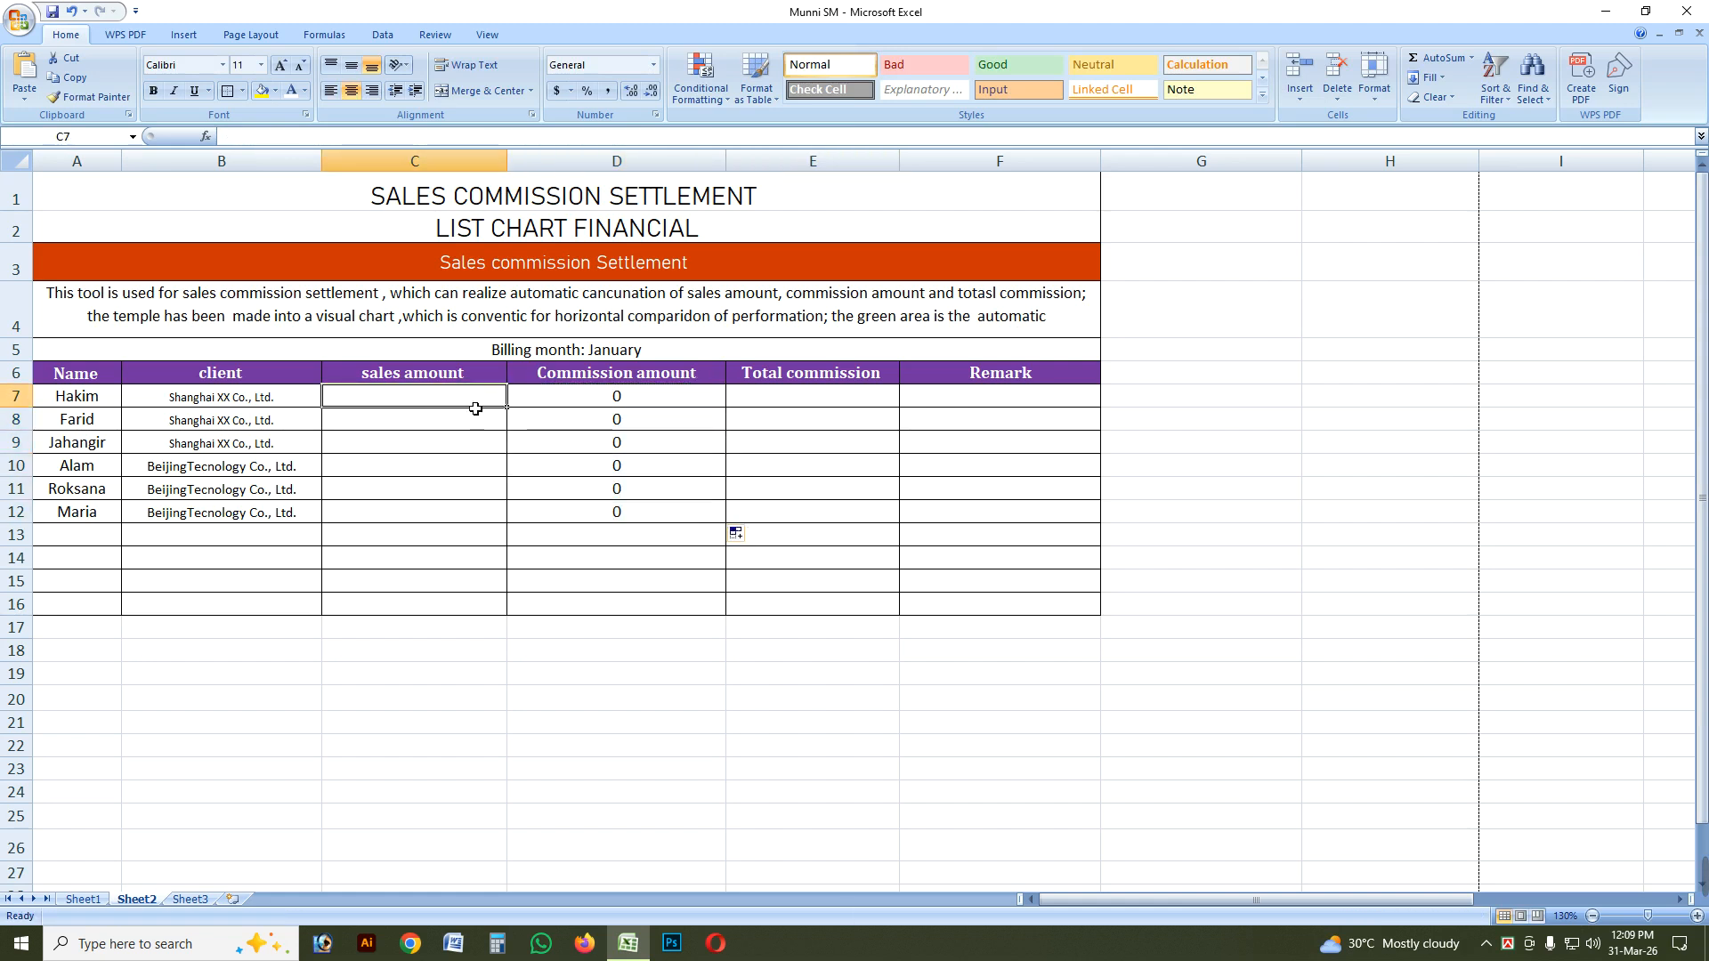
type("2")
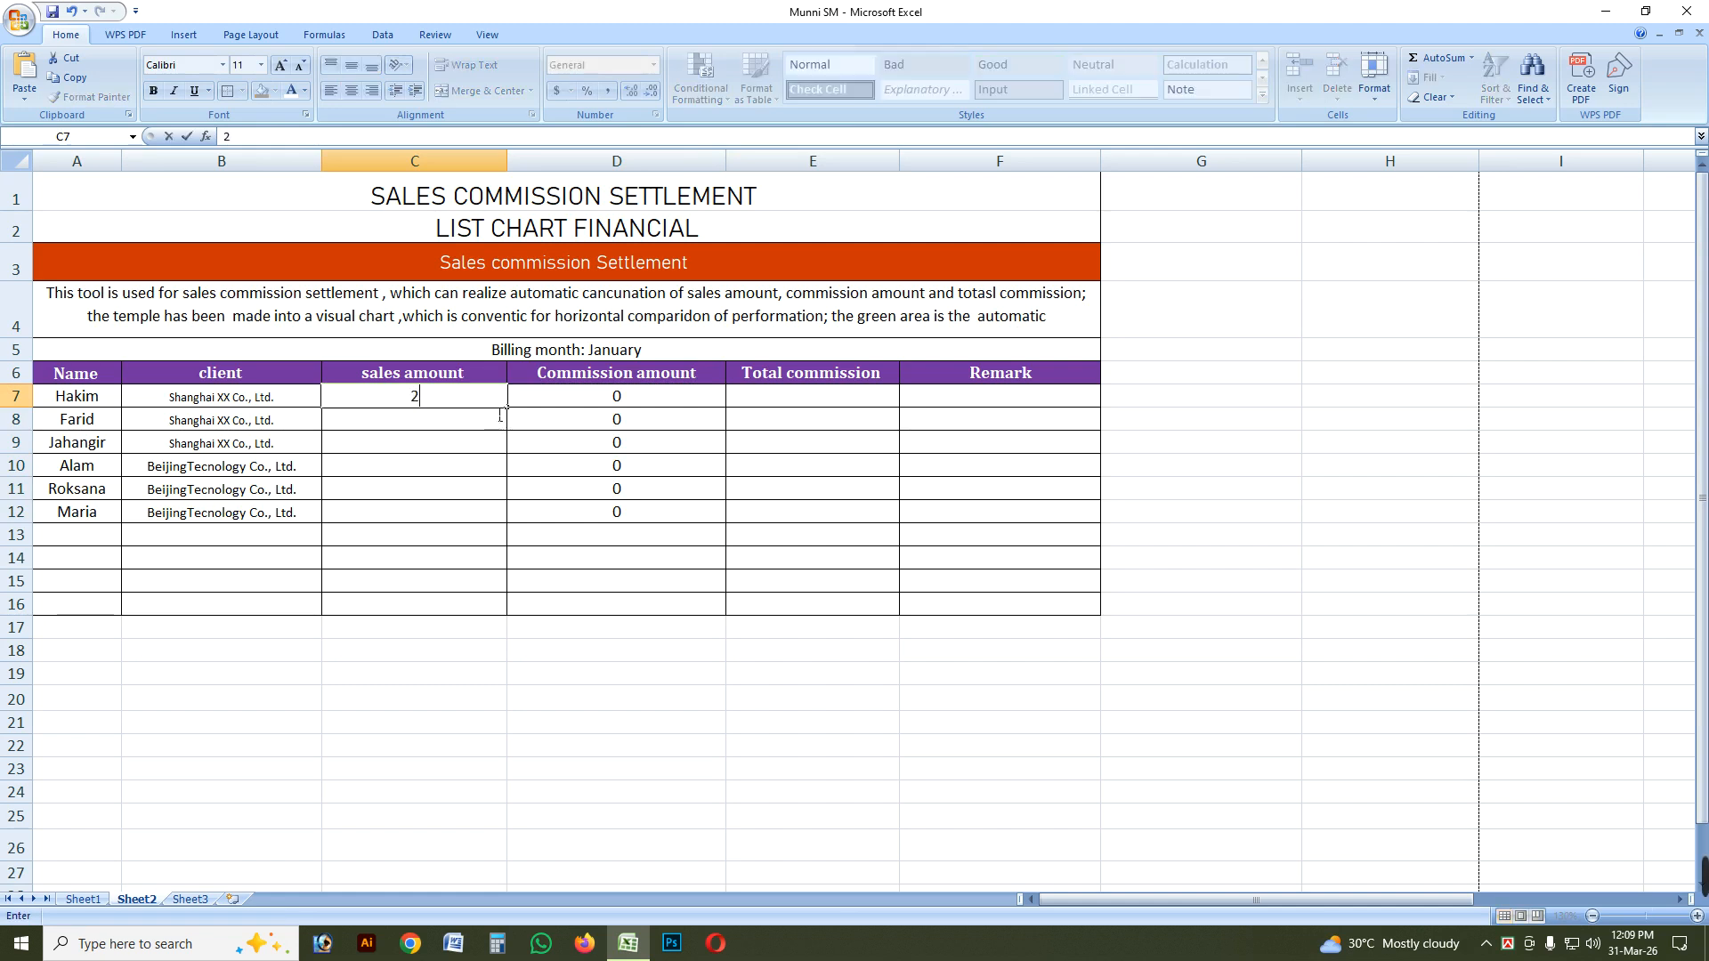
type("0000")
key("Return")
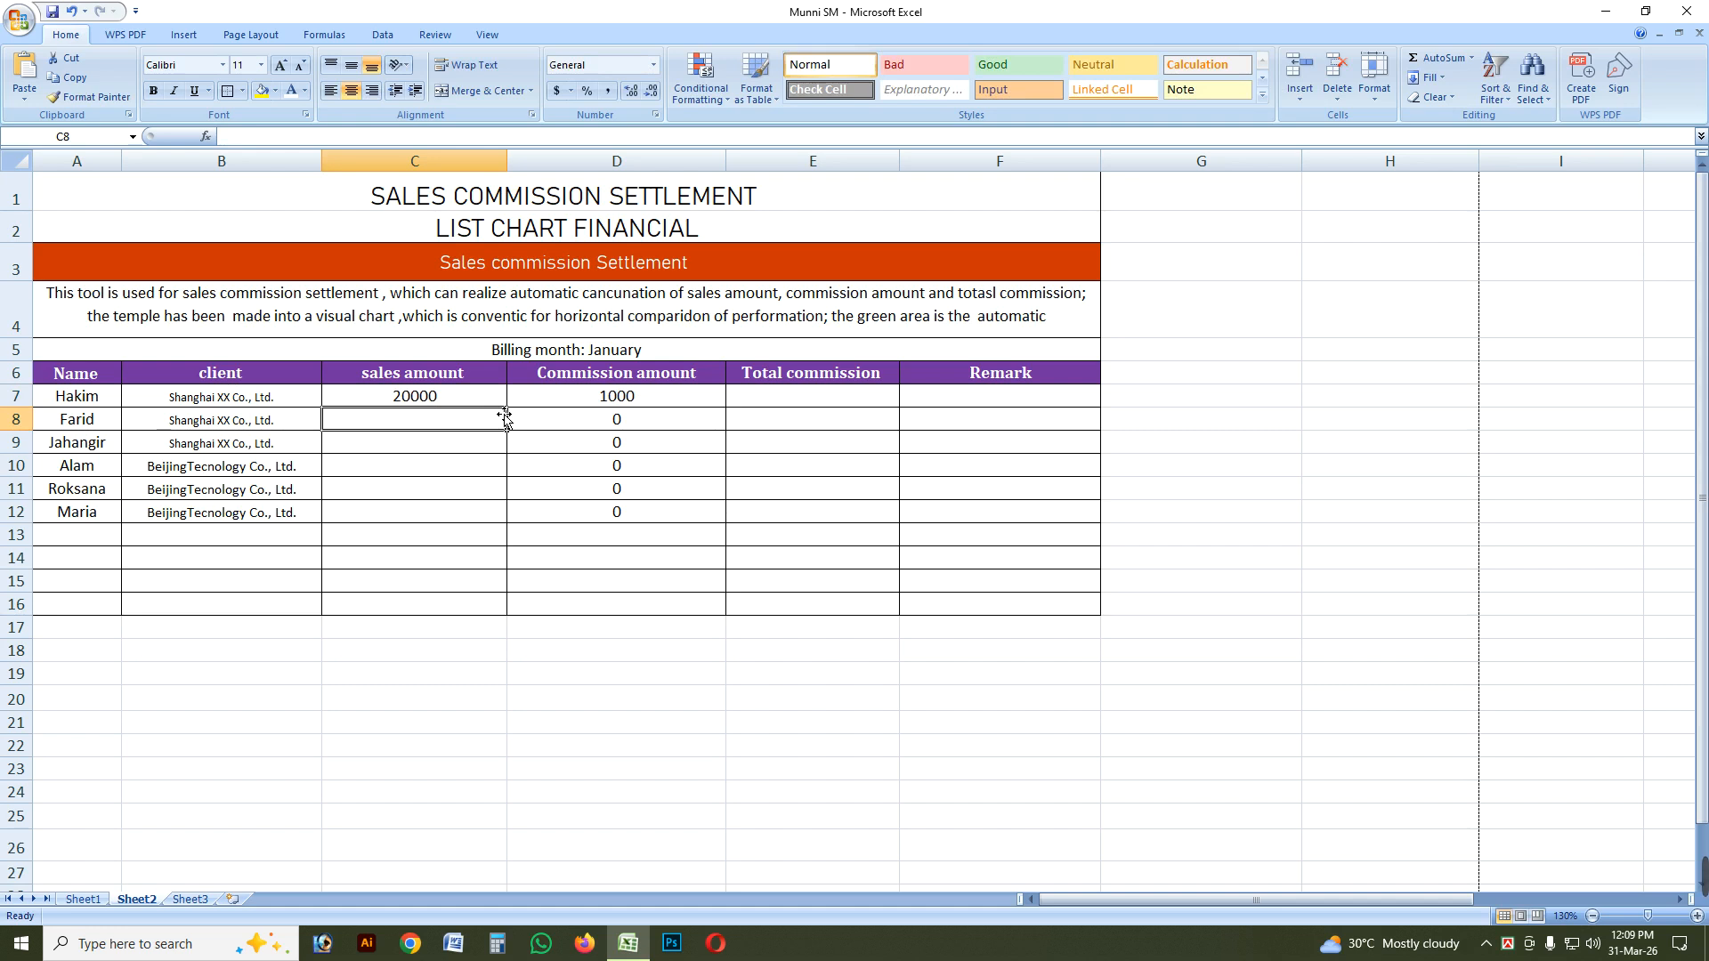
Enter a sales amount of 50000 in C8 and select its commission cell D8.
type("50000")
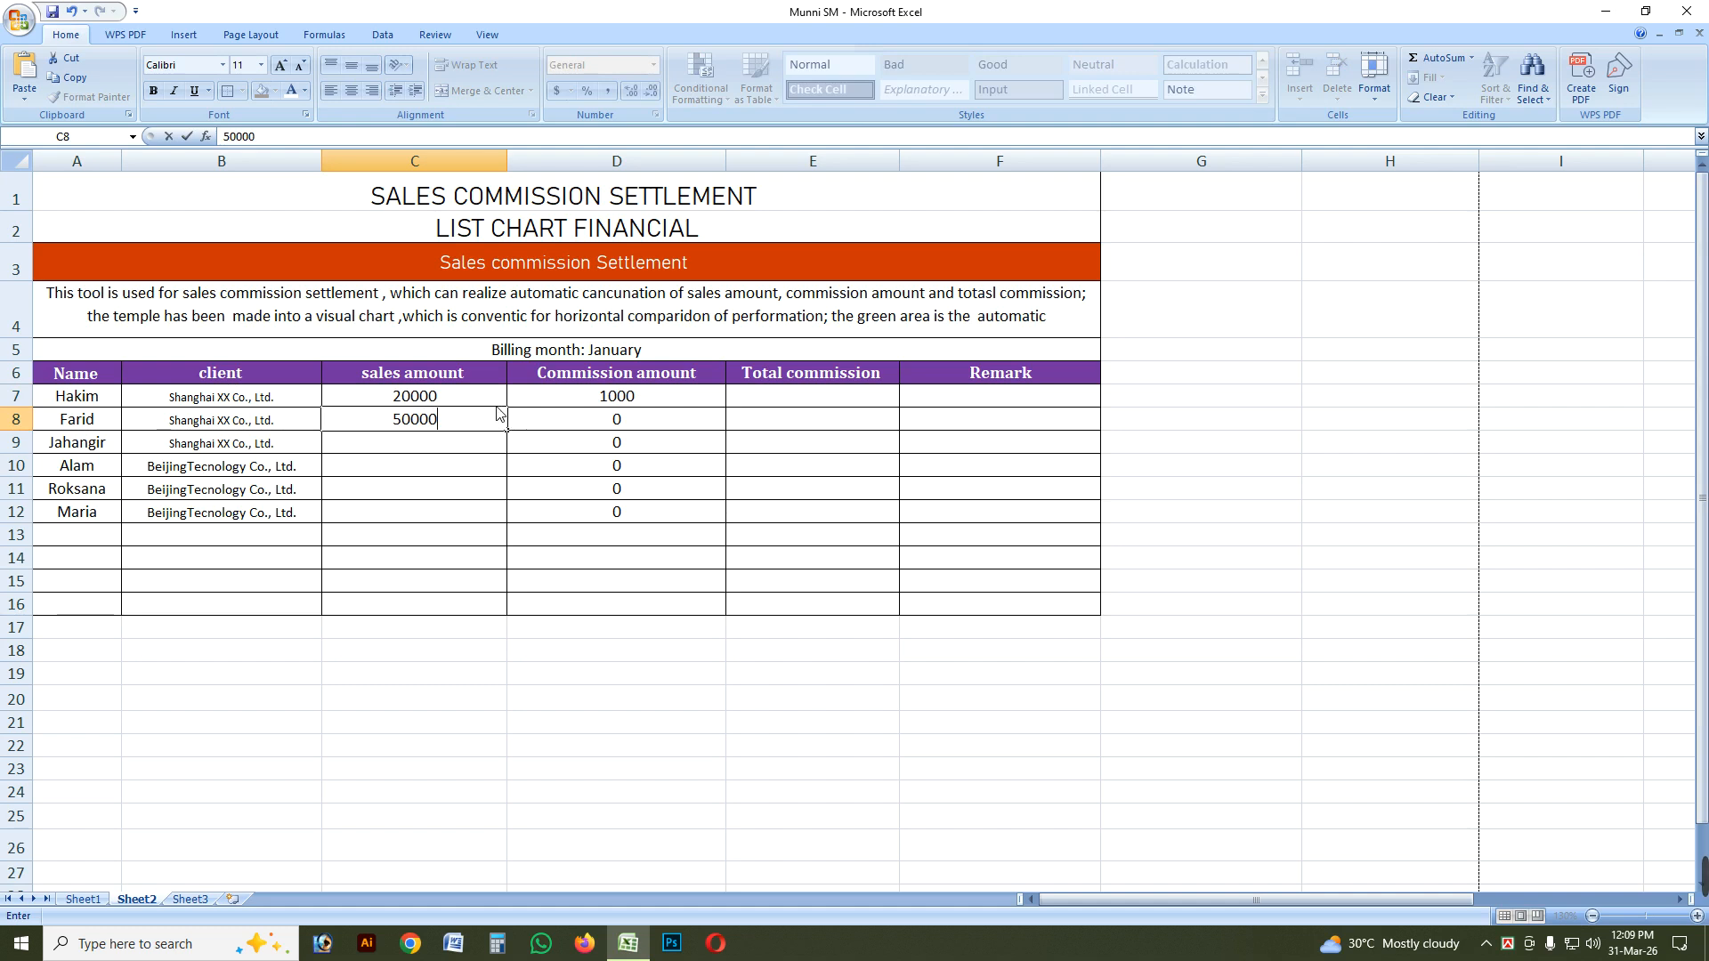
key("Return")
left_click(563, 426)
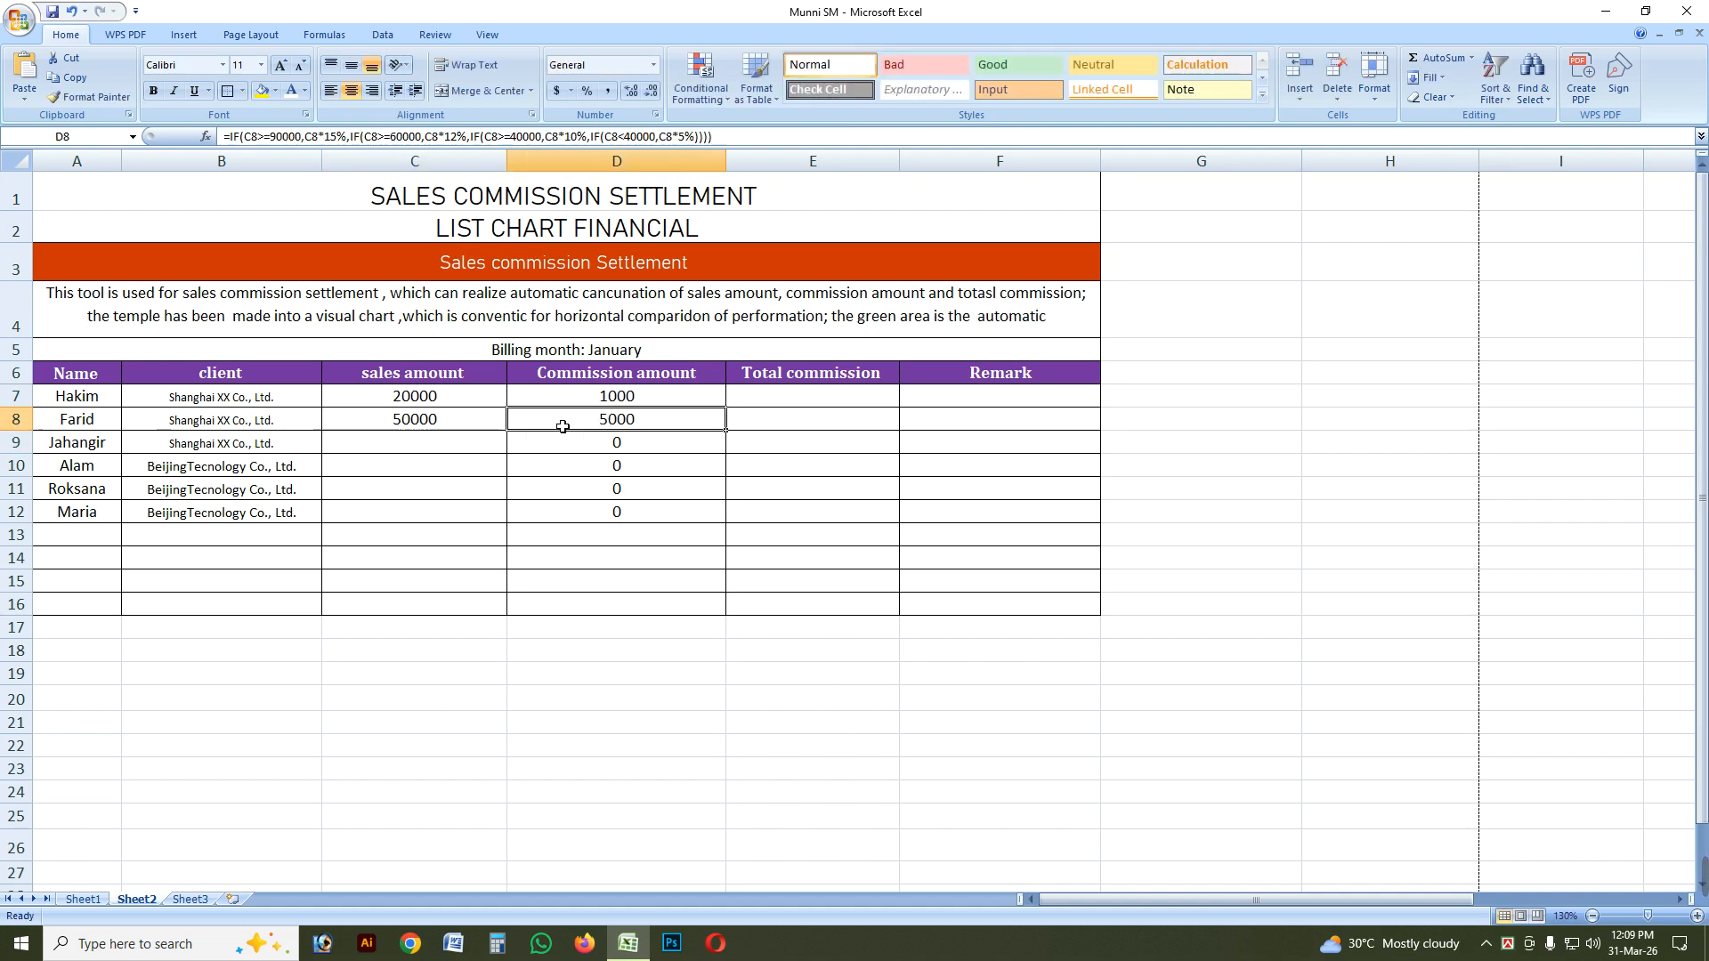
Examine the nested IF formula in D8 against the sales amount in C8, checking which commission tier applies.
left_click(440, 427)
left_click(634, 421)
left_click(429, 428)
left_click(444, 447)
left_click(627, 419)
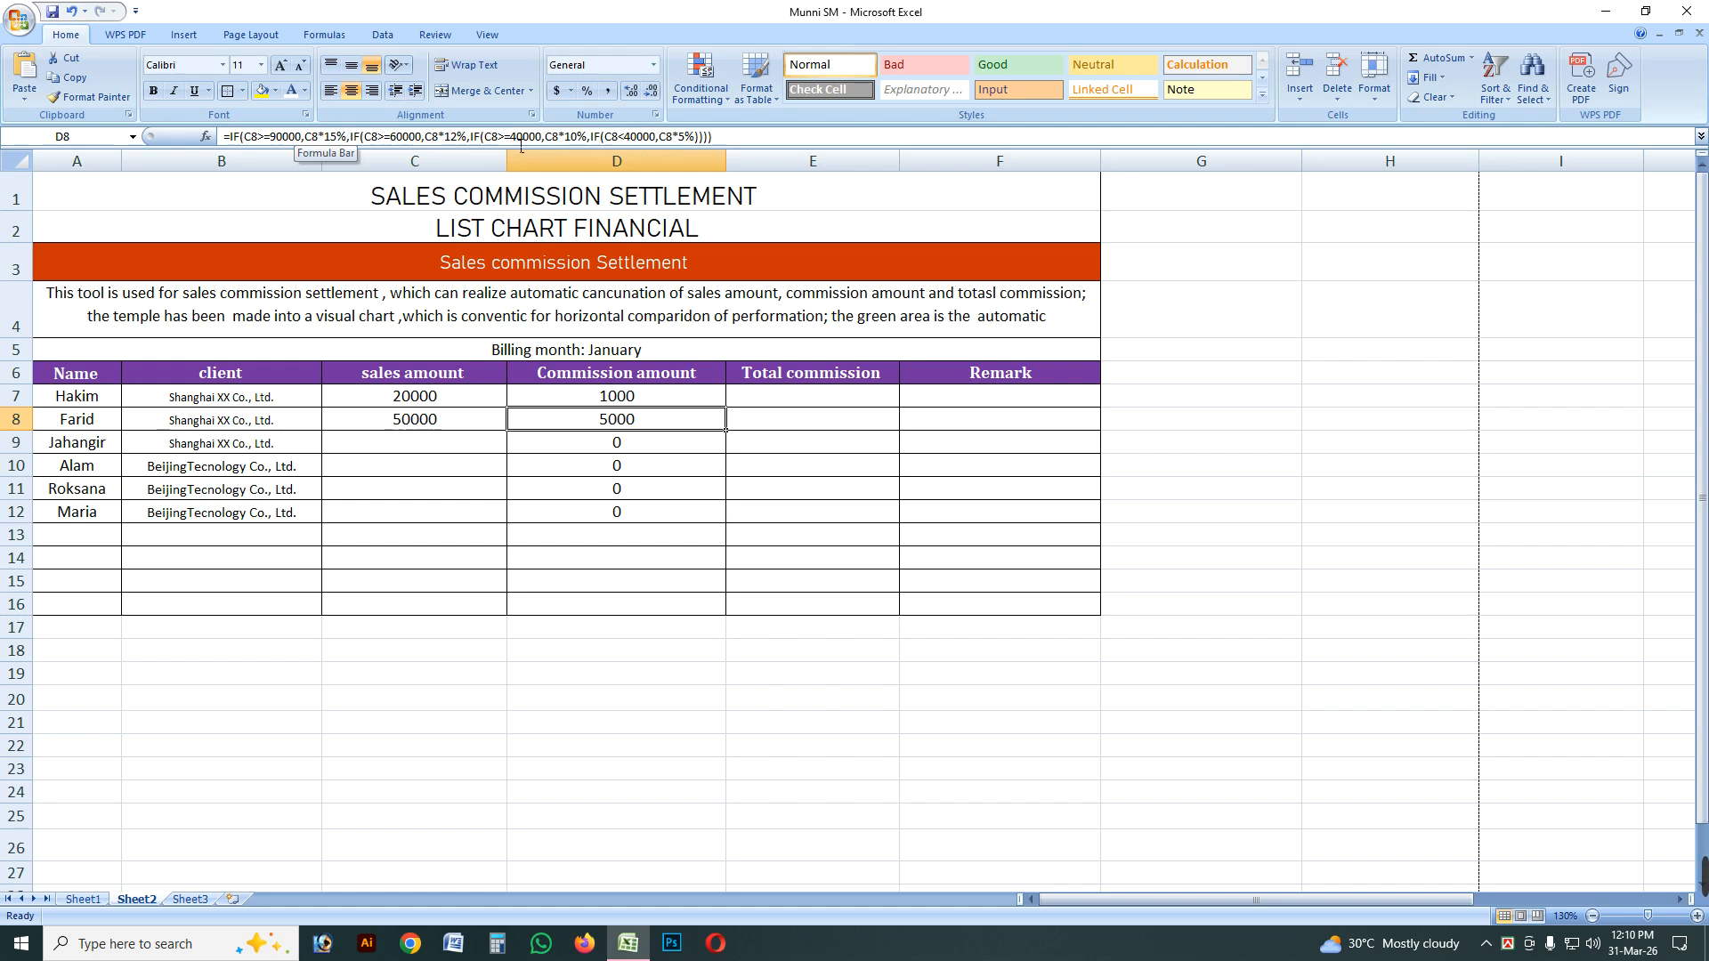
left_click(576, 140)
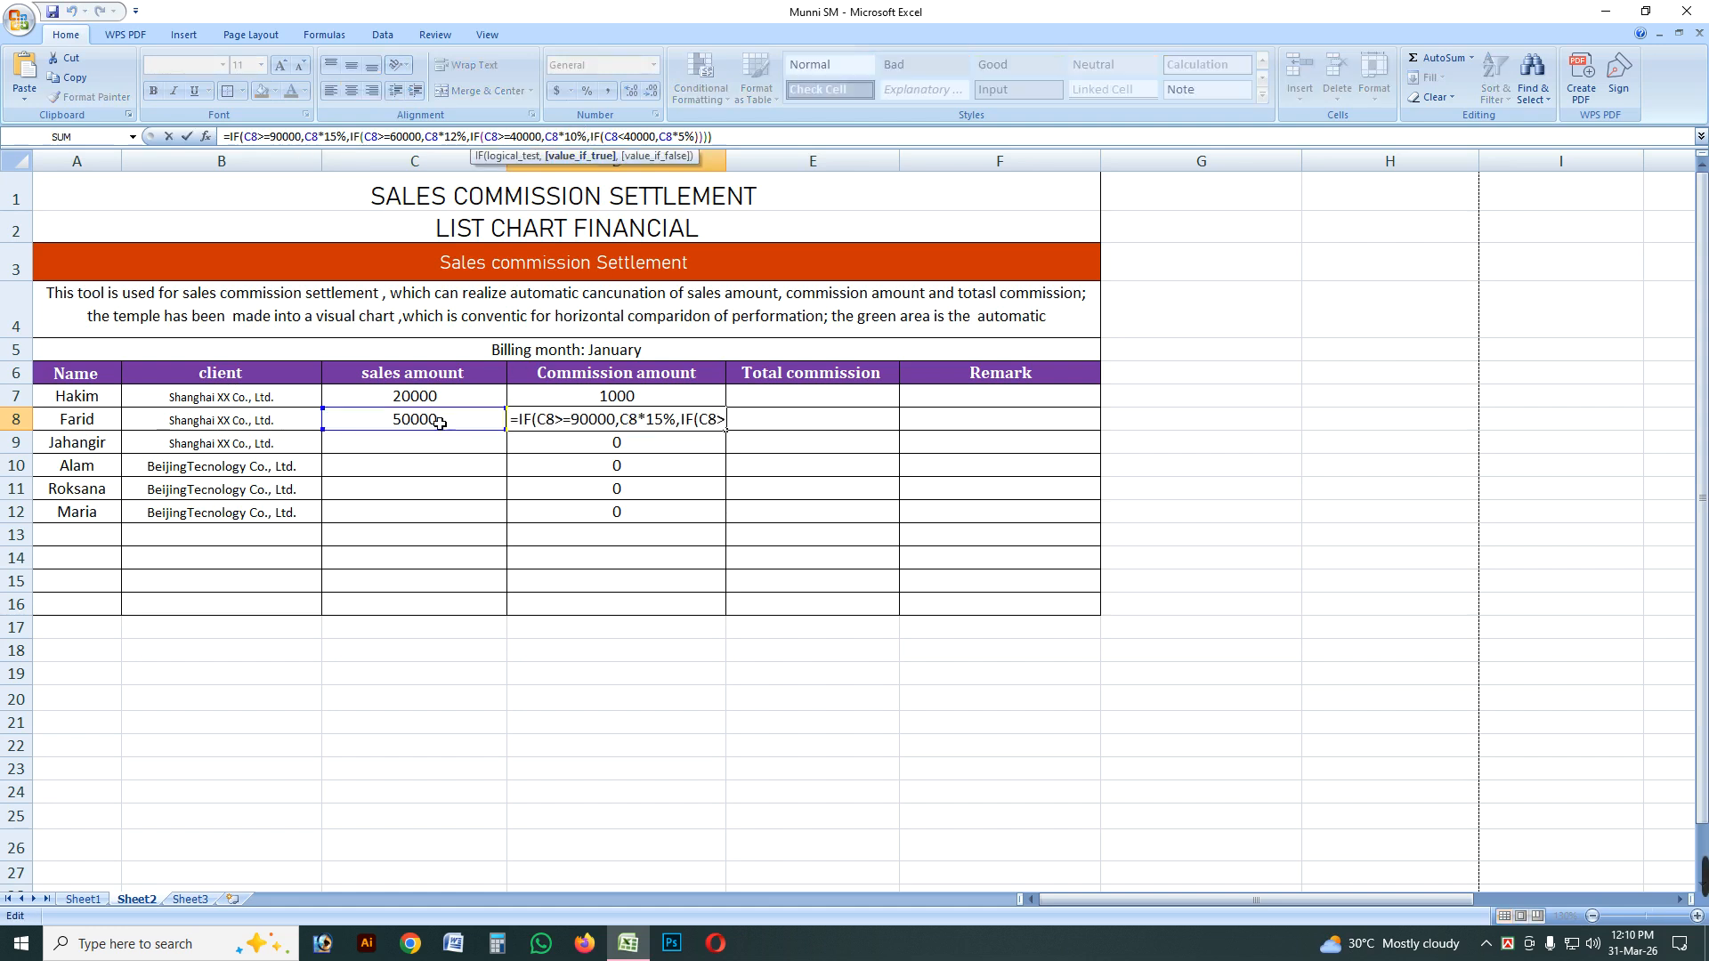
Enter a sales amount of 75000 in C9 and check the commission in D9.
left_click(429, 442)
type("75000")
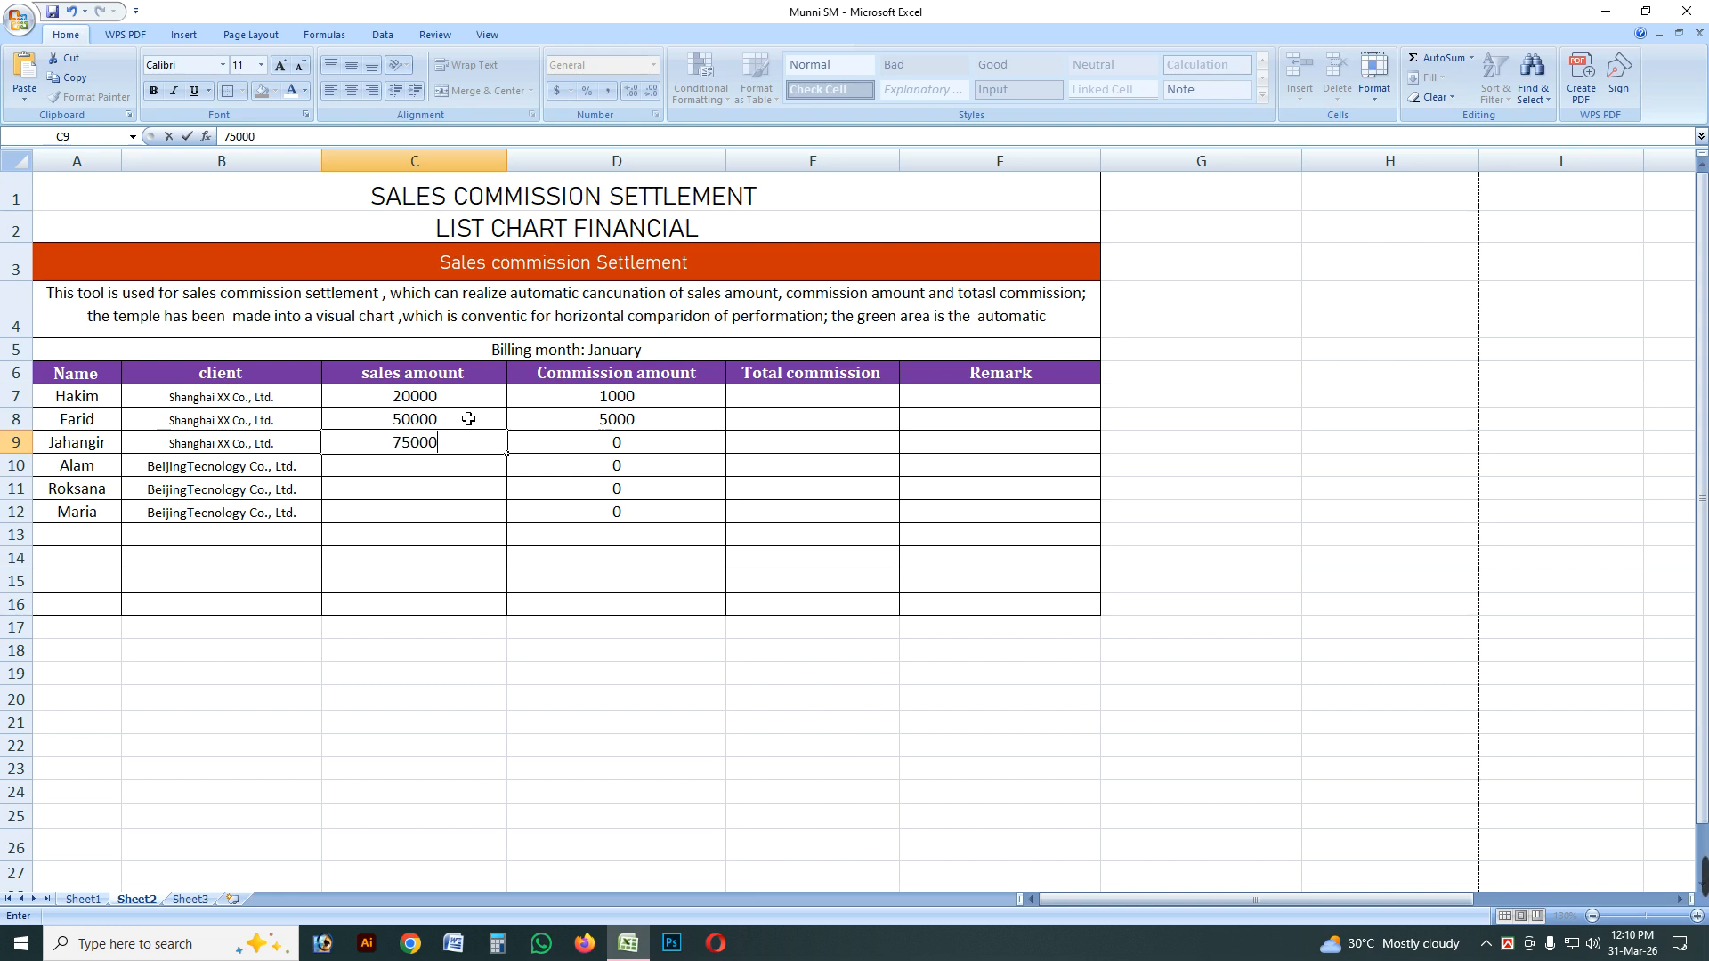
key("Return")
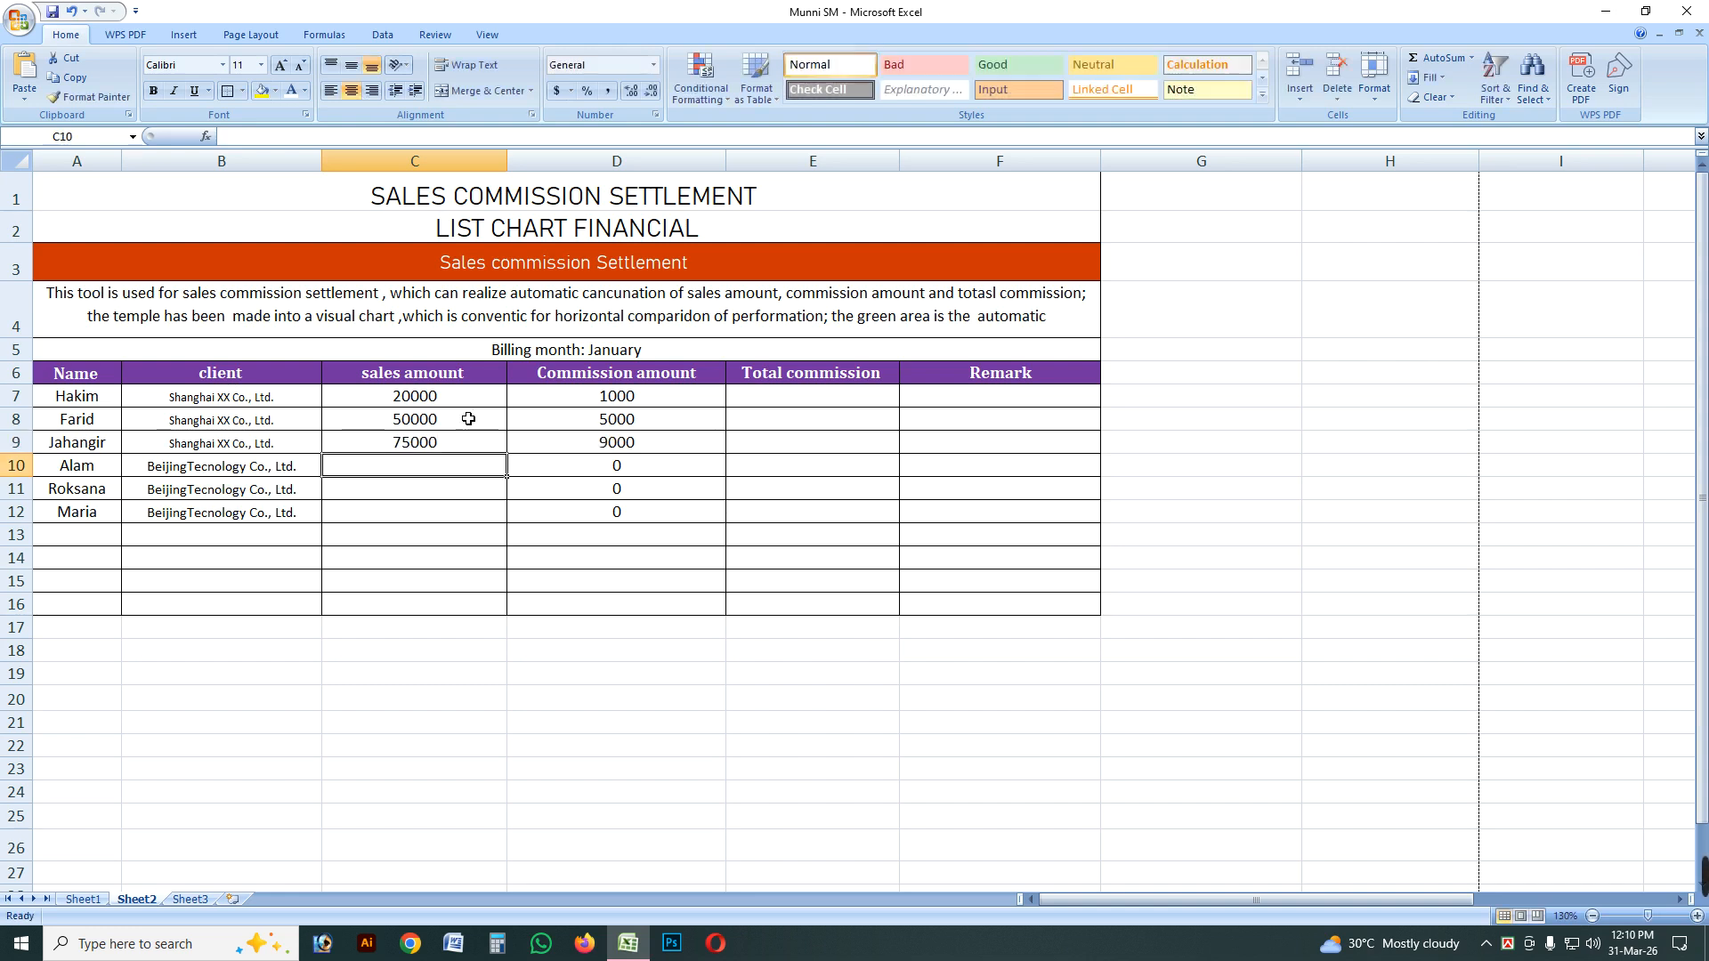
left_click(646, 447)
Enter a sales amount of 120000 in C10 and check the commission in D10.
left_click(495, 477)
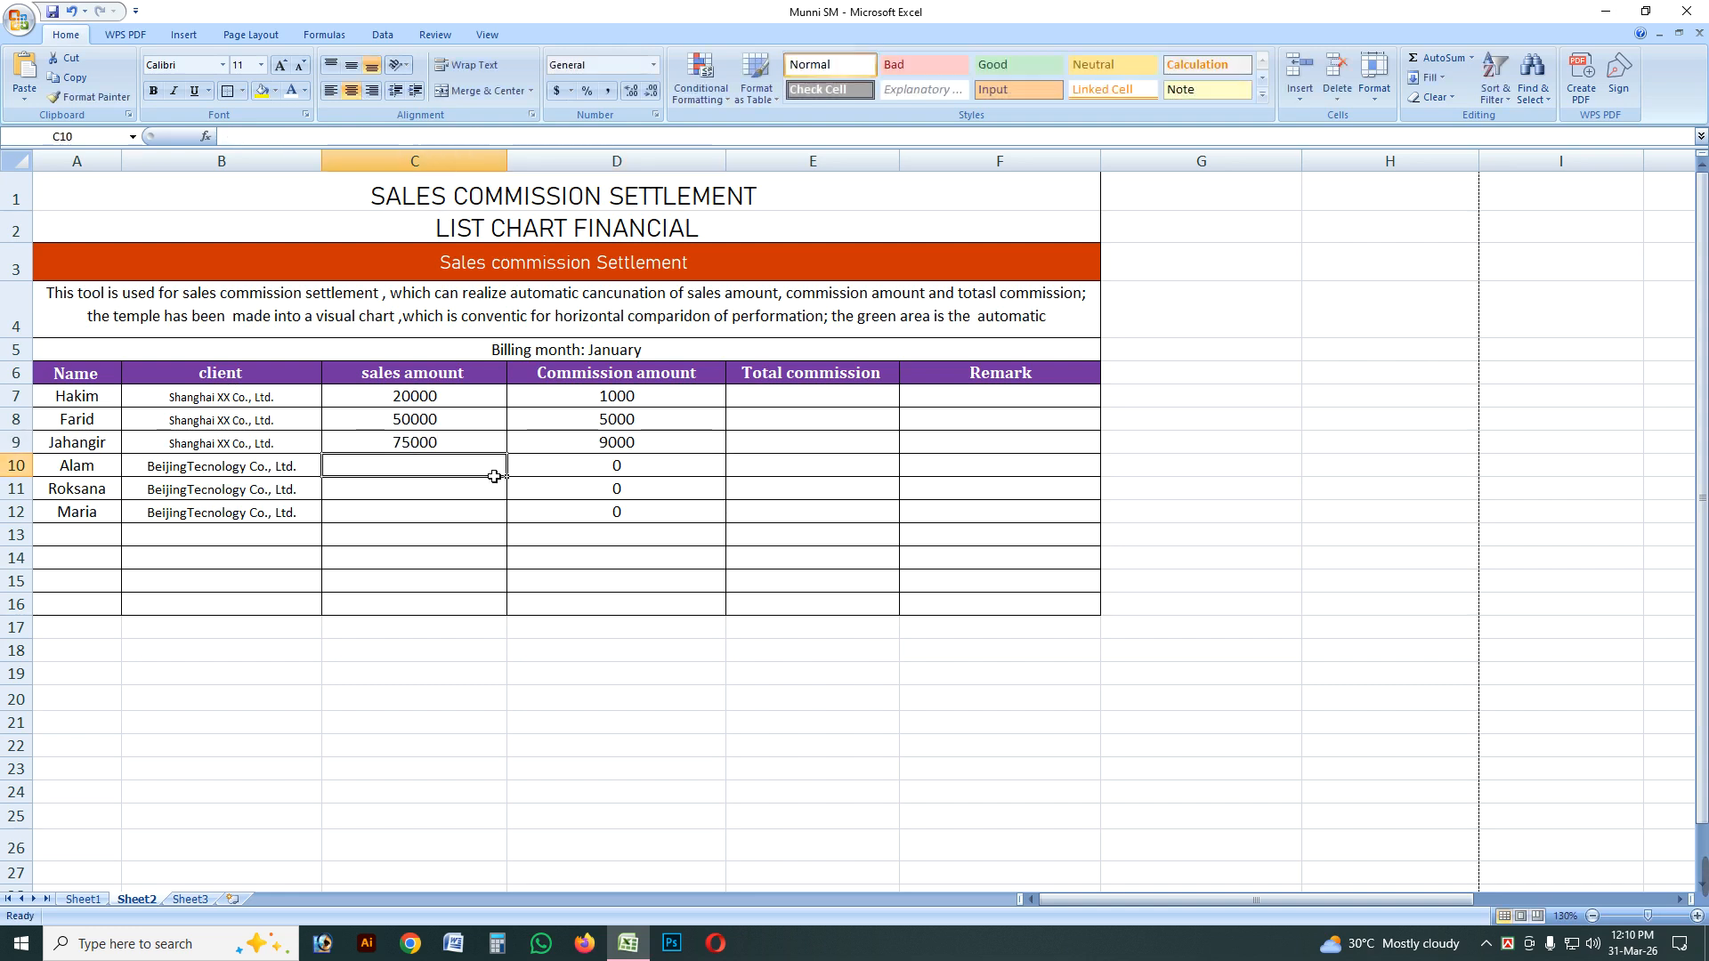
type("12000")
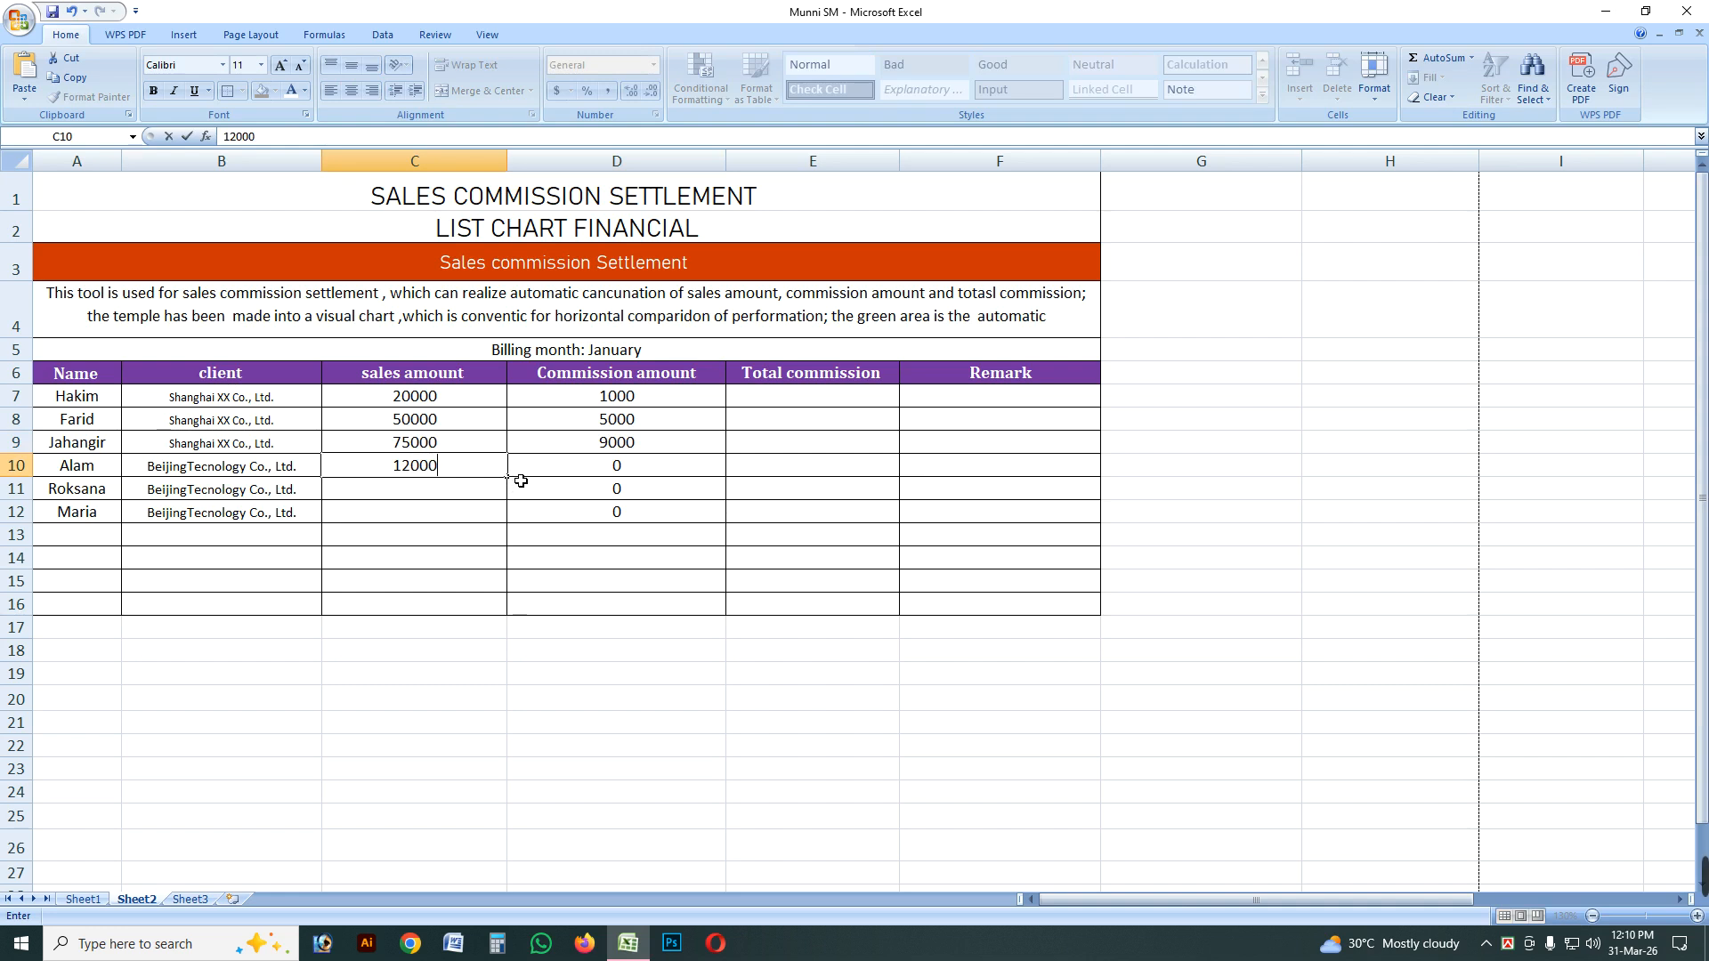
type("0")
key("Return")
left_click(616, 470)
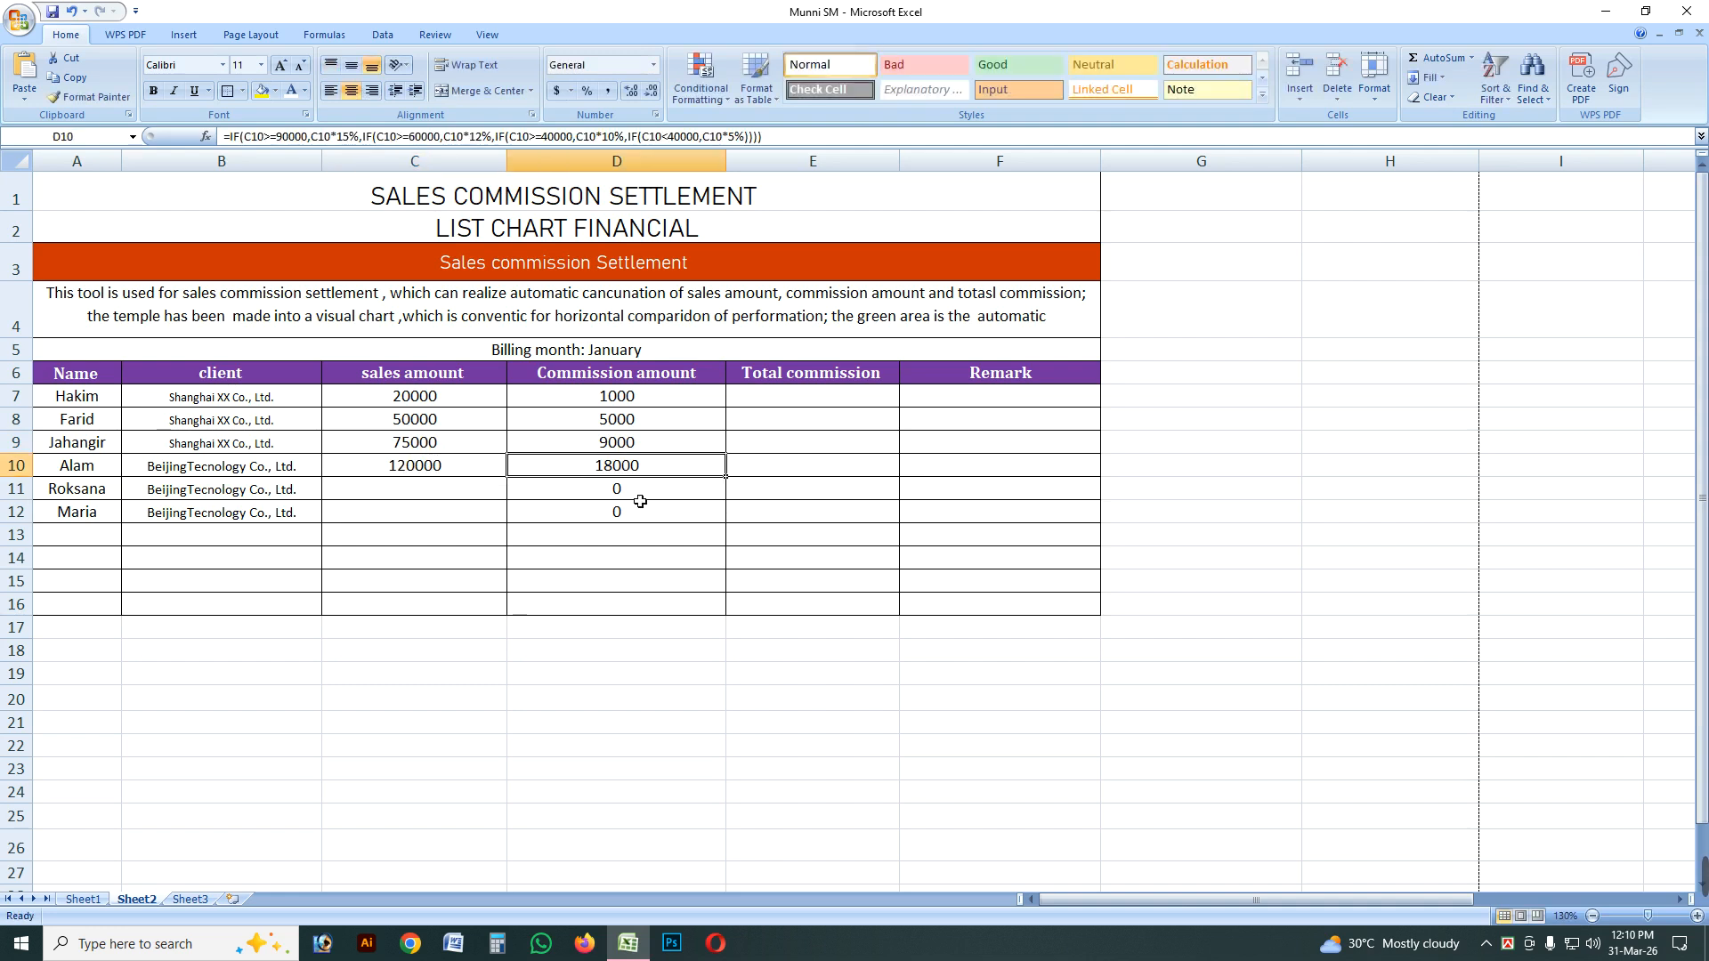
left_click(463, 489)
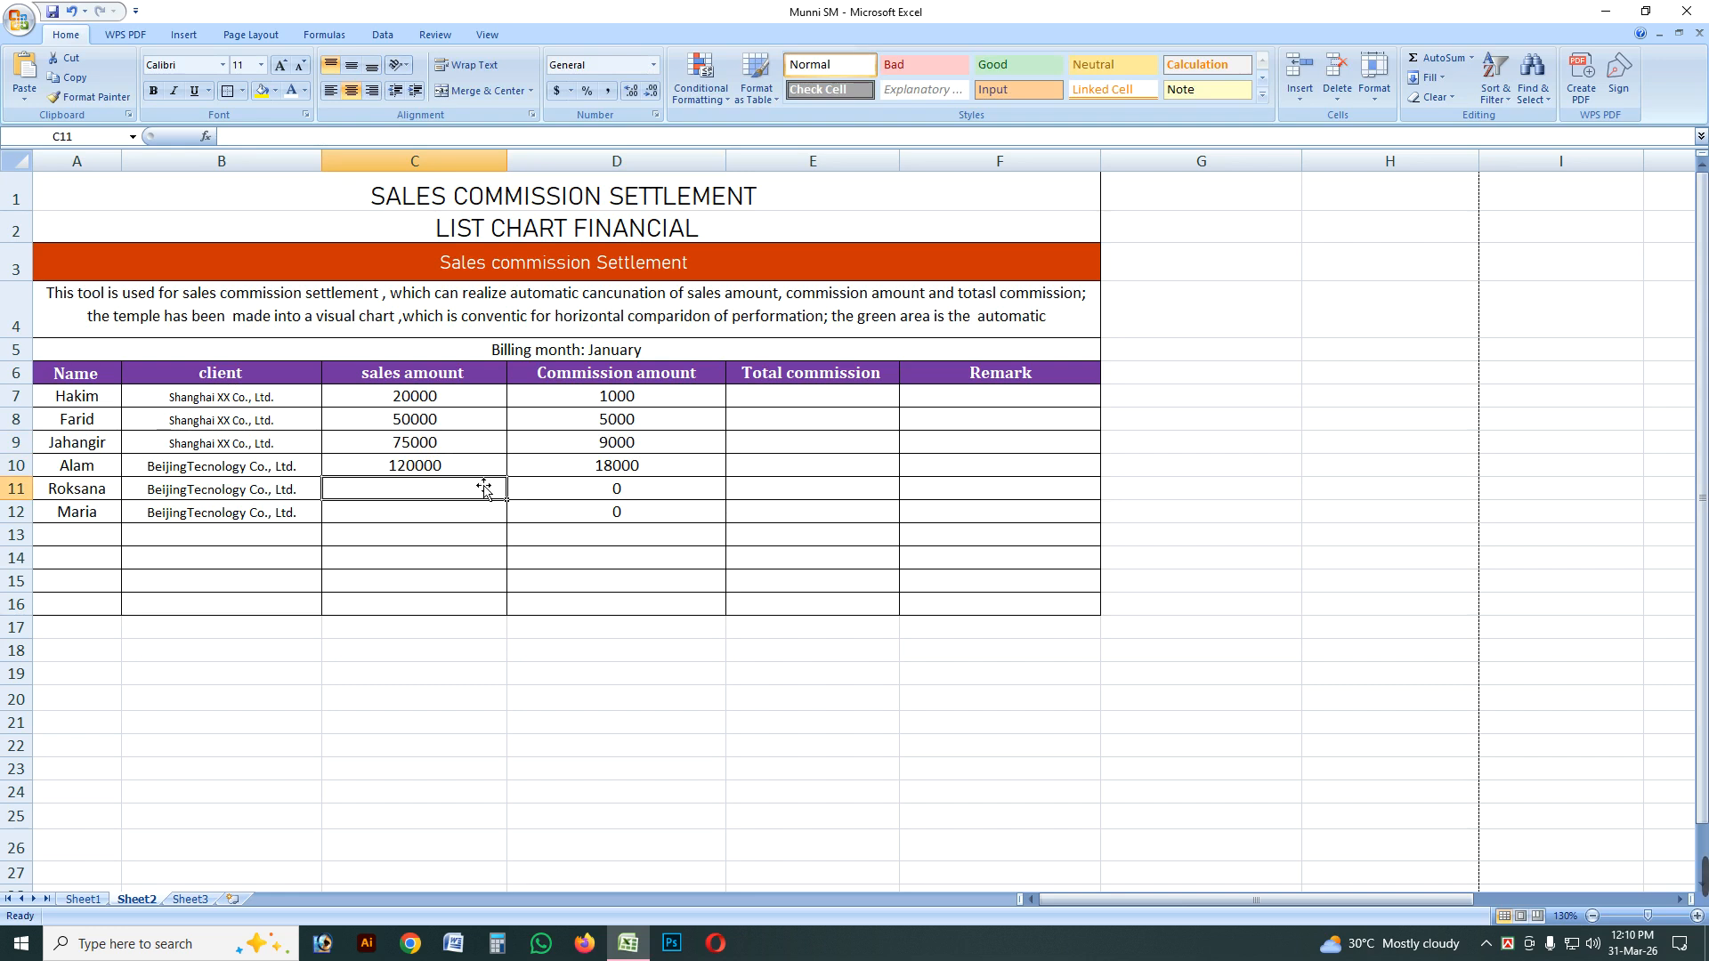
left_click(634, 420)
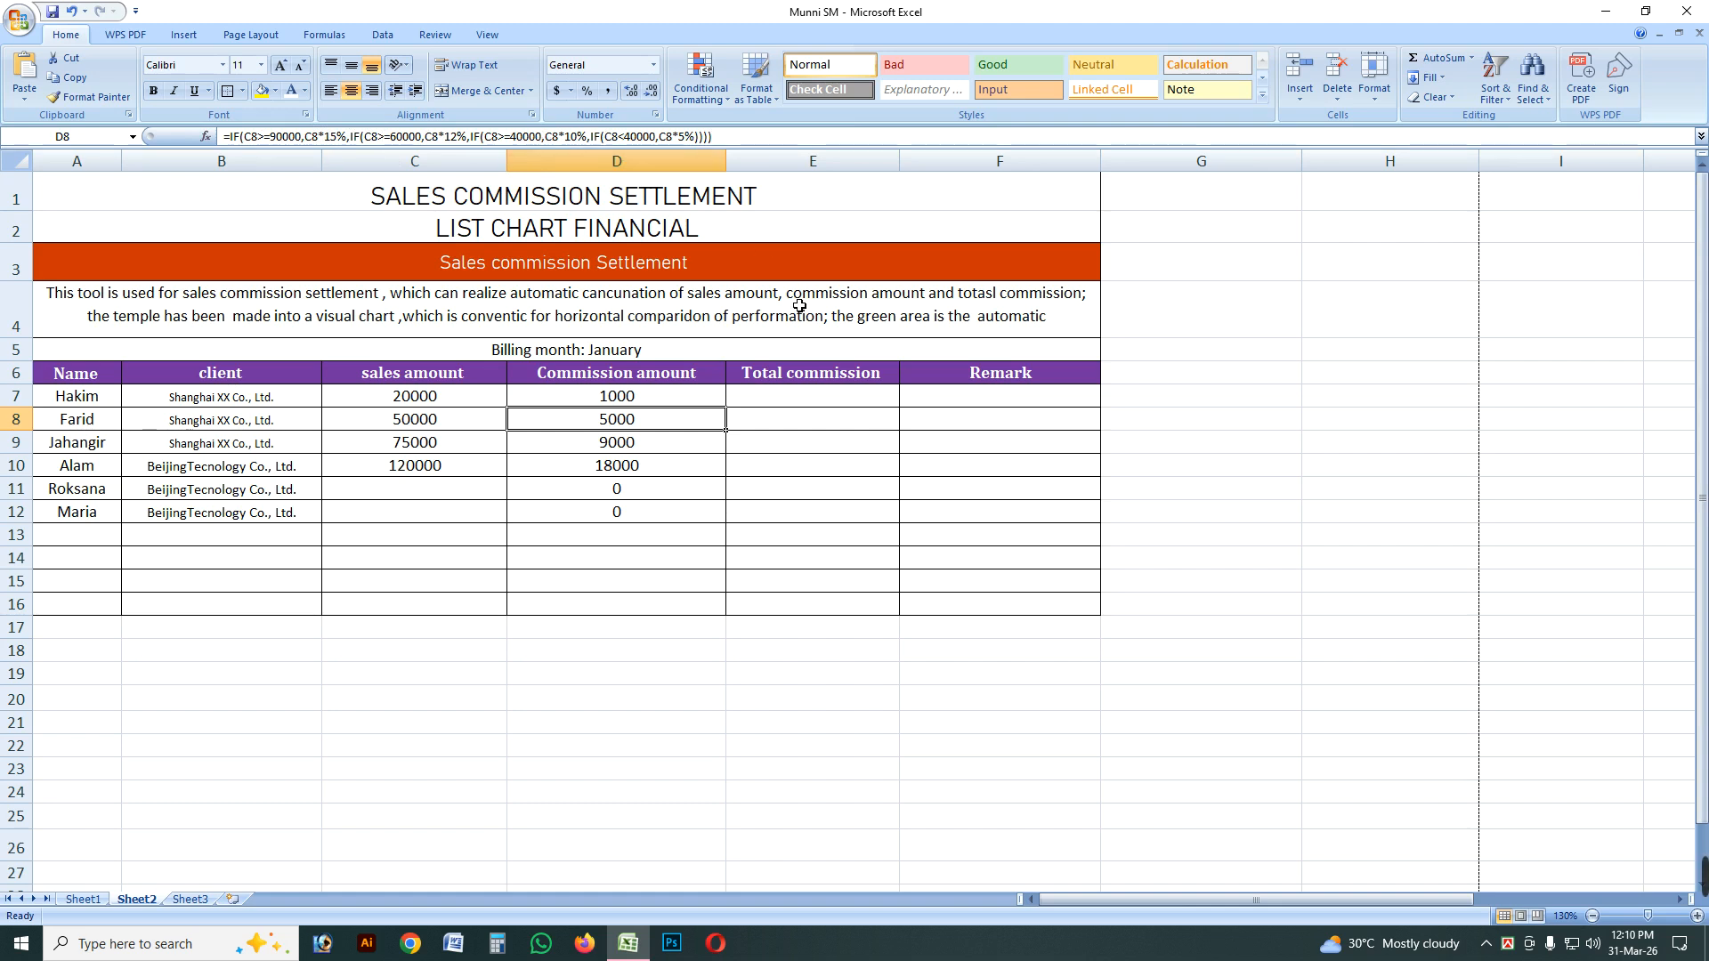
left_click(672, 334)
left_click(776, 488)
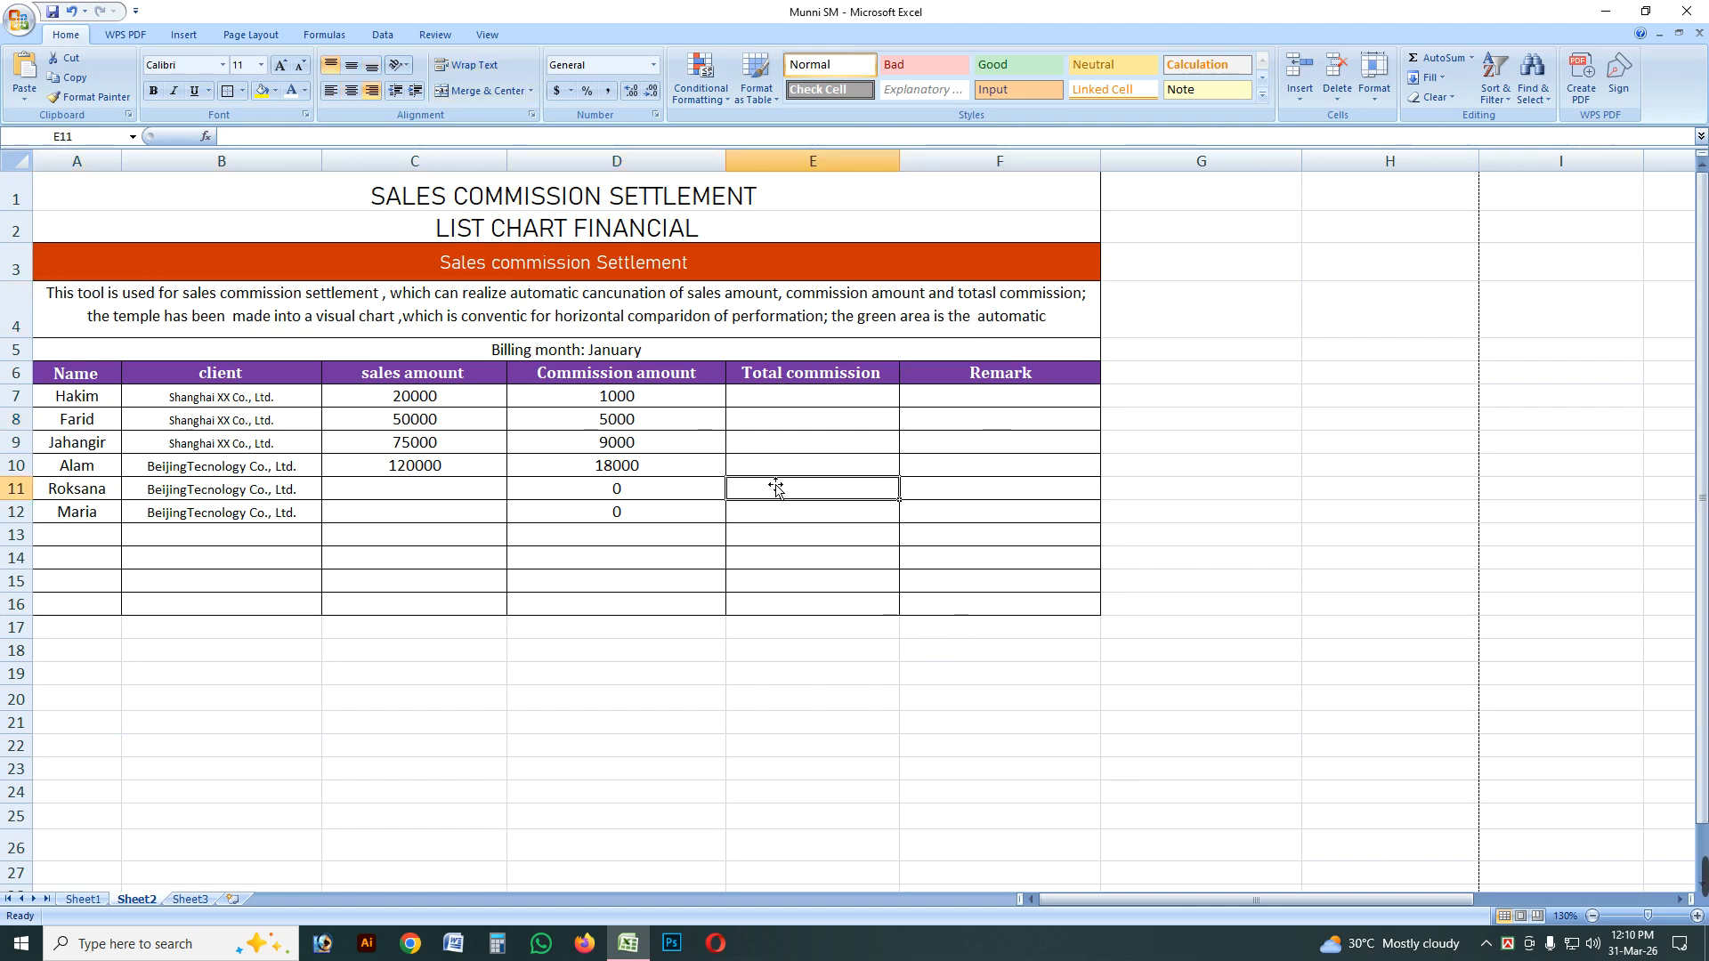
left_click(601, 467)
mouse_move(1642, 881)
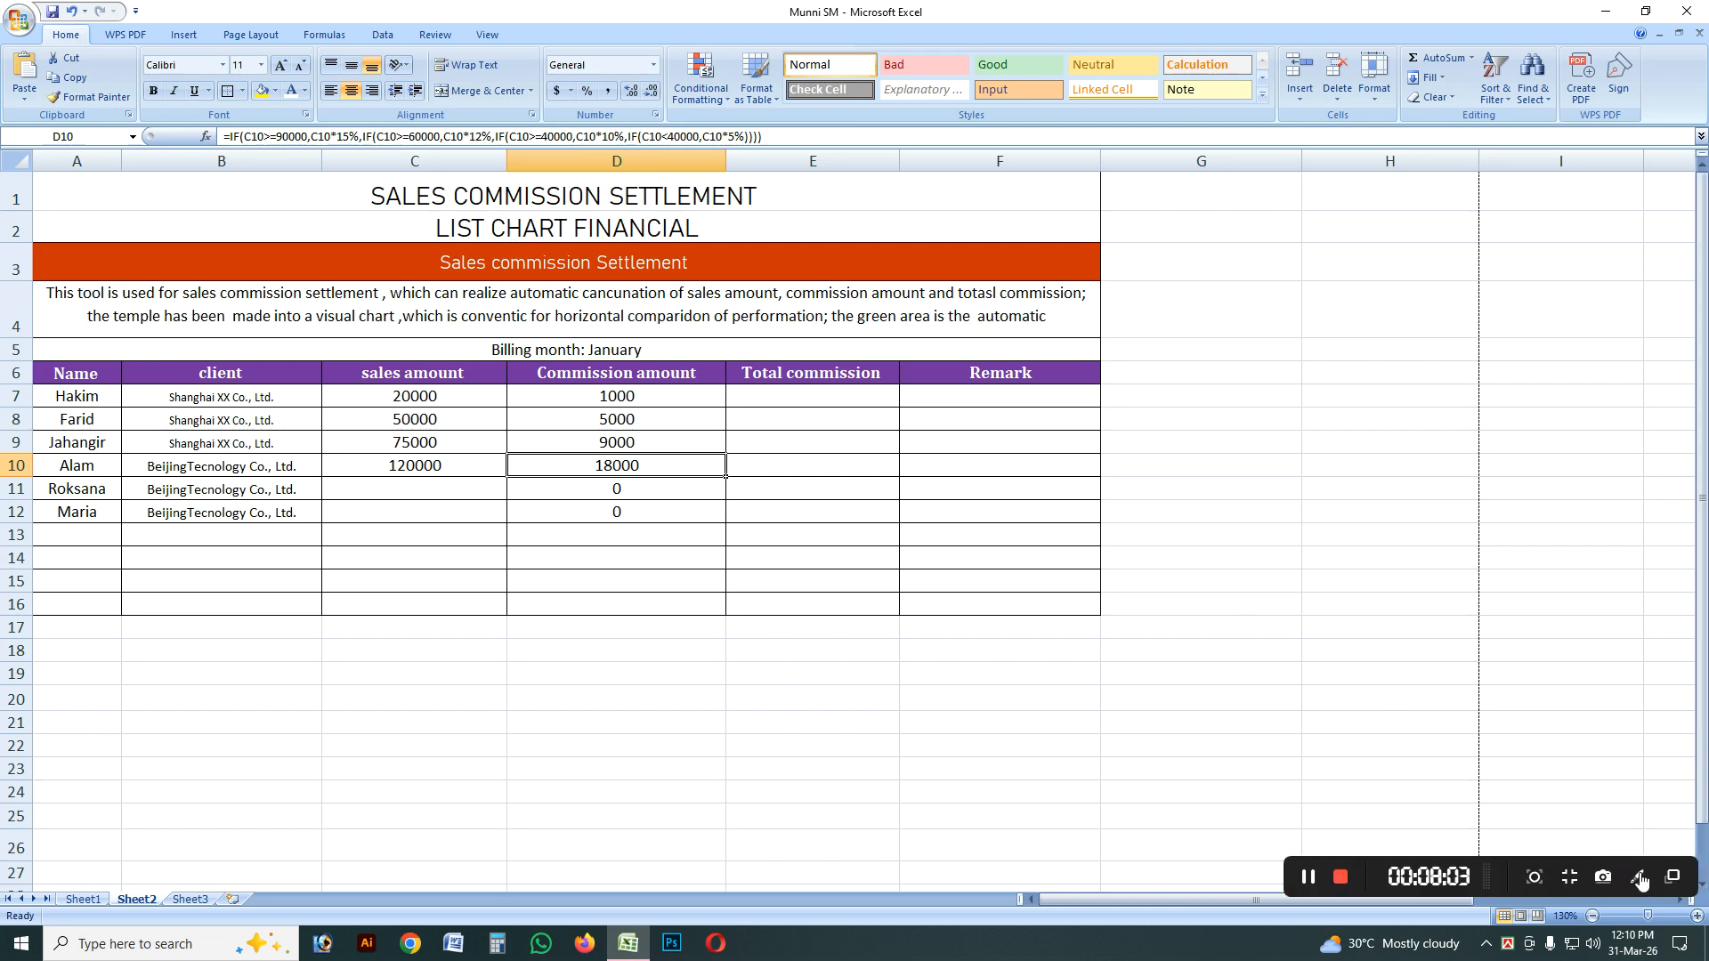